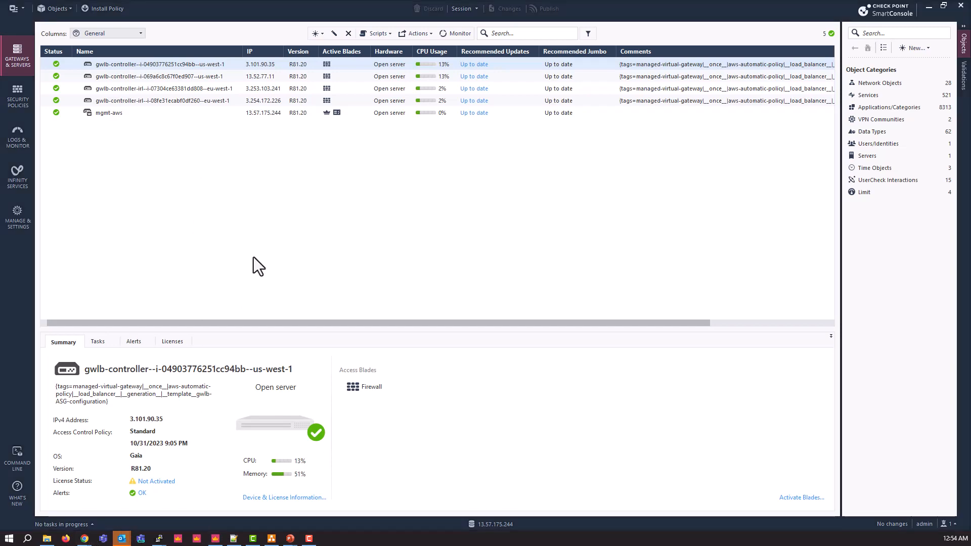
- Switch to Chrome and look over the sk179464 Cloud WAN integration article and the sk111013 AWS CloudFormation Templates article
key("alt+Tab")
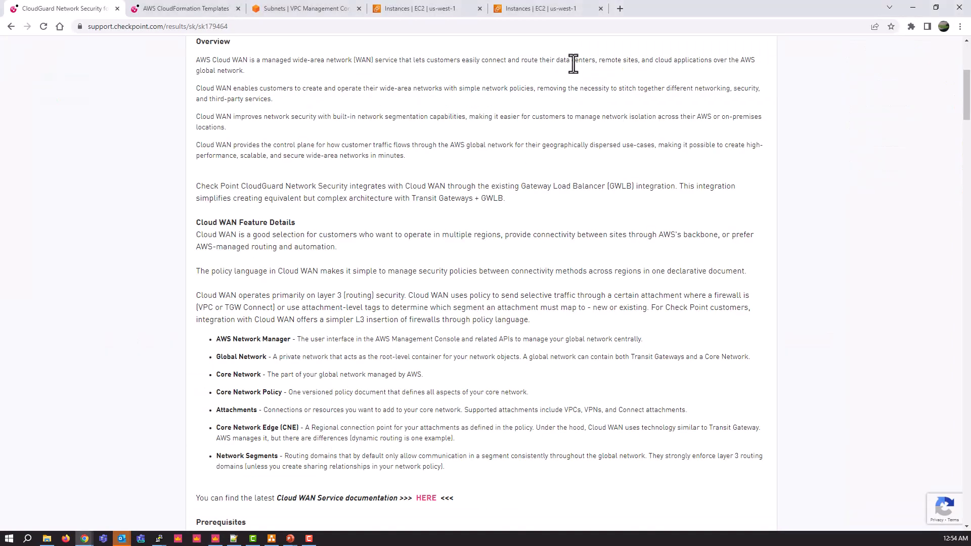
scroll(180, 183, "up", 5)
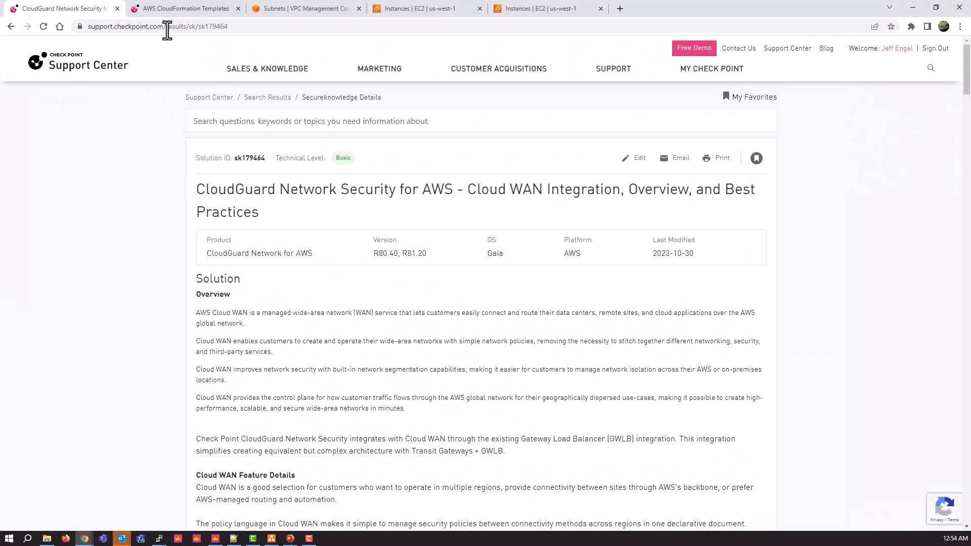
left_click(172, 8)
scroll(159, 105, "up", 4)
left_click_drag(228, 26, 198, 30)
scroll(146, 238, "up", 5)
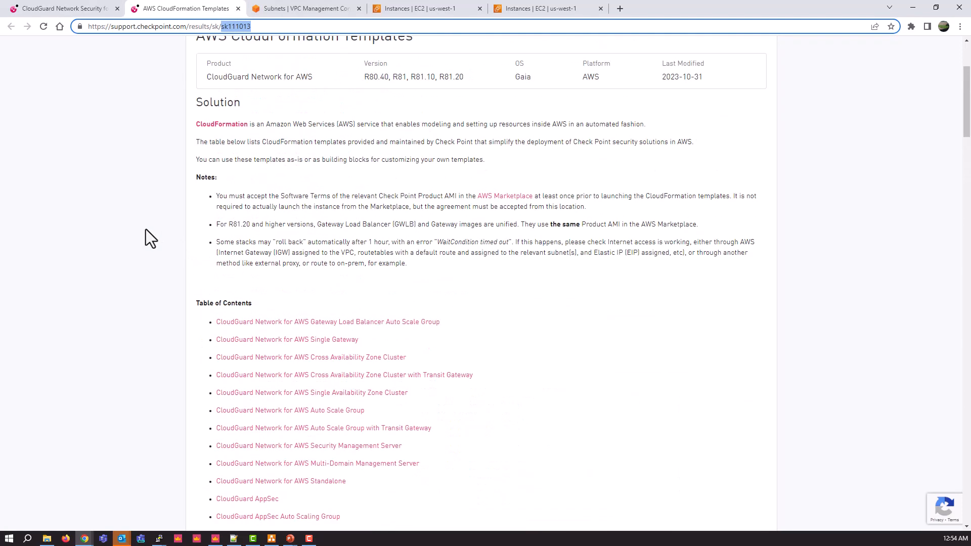
scroll(145, 229, "up", 4)
left_click_drag(198, 188, 410, 188)
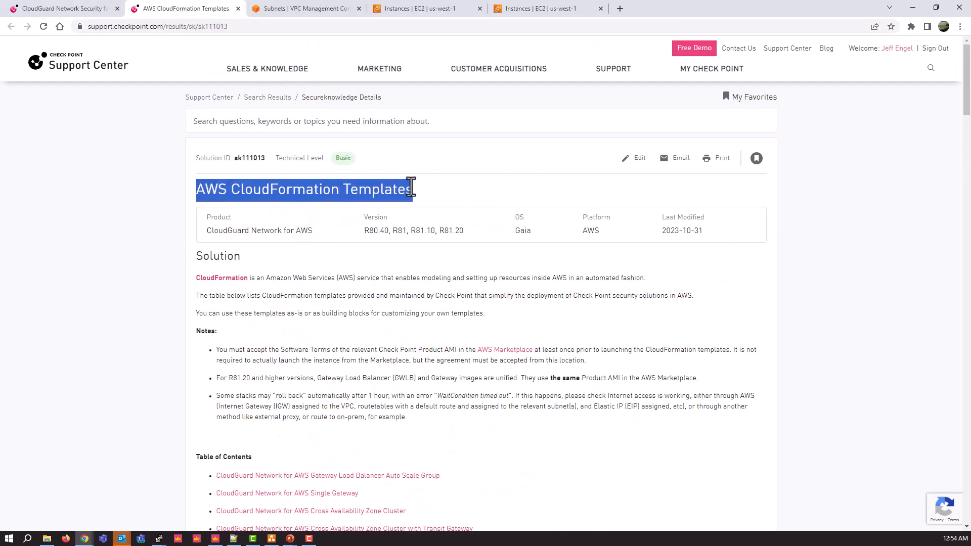
- Examine the Gateway Load Balancer Auto Scale Group templates, focusing on the centralized security VPC deployment for Transit Gateway
scroll(455, 334, "down", 7)
scroll(460, 310, "down", 6)
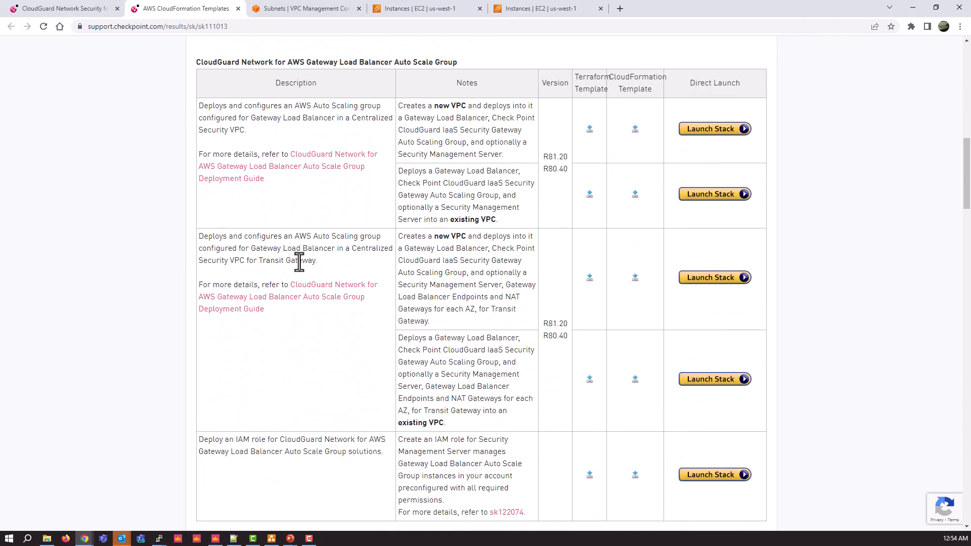
left_click_drag(199, 237, 336, 258)
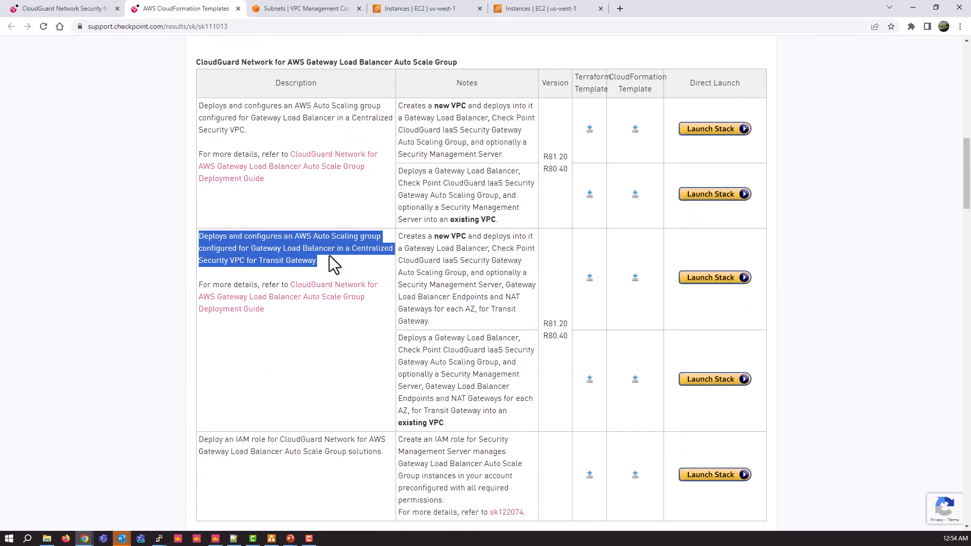
left_click(329, 256)
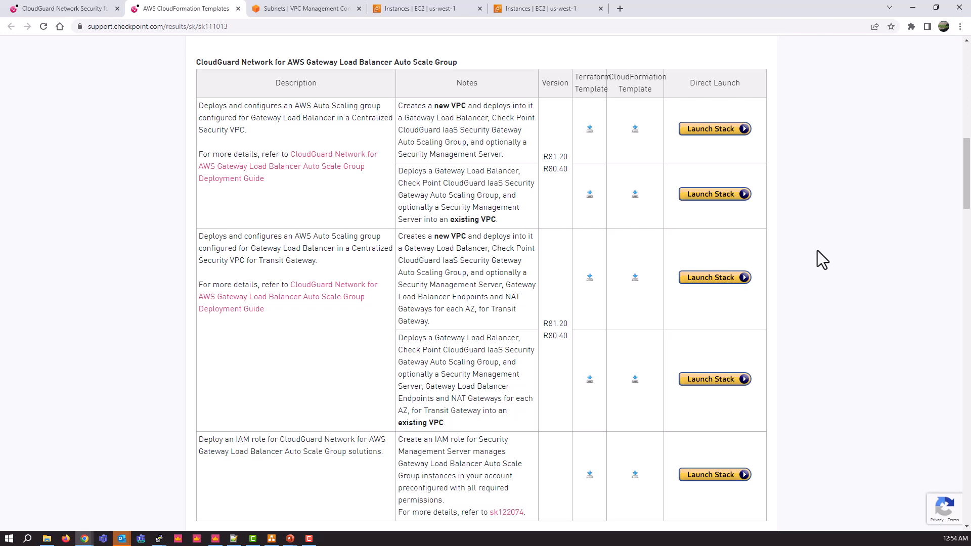
scroll(817, 252, "up", 9)
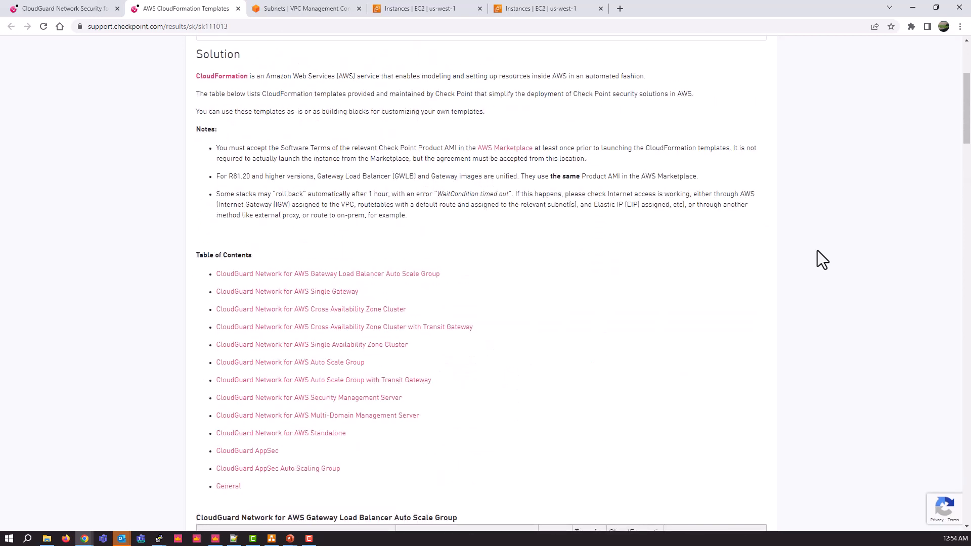
scroll(821, 259, "up", 4)
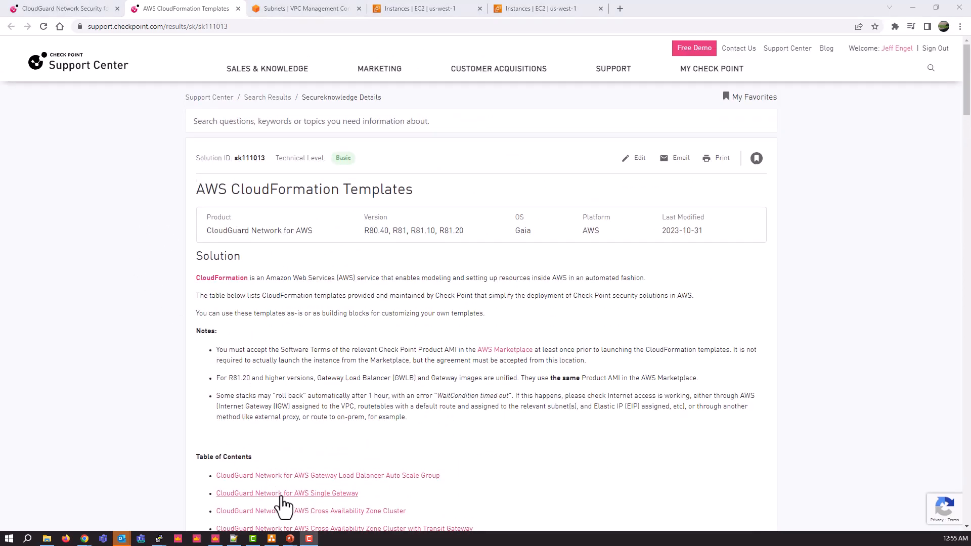
left_click(217, 539)
left_click(17, 99)
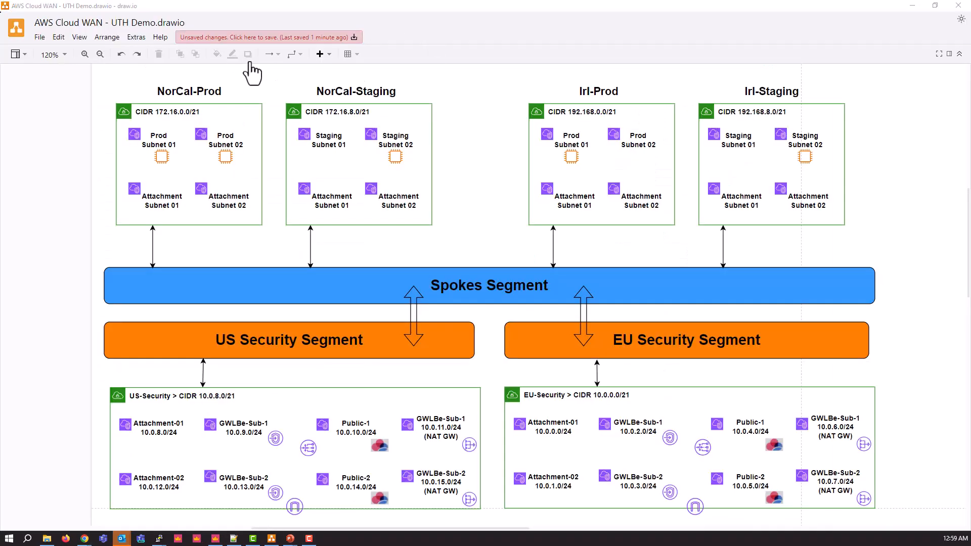
- Switch to the AWS VPC console in Chrome and go through Cloud WAN to Network Manager's global networks list
key("alt+Tab")
left_click(306, 9)
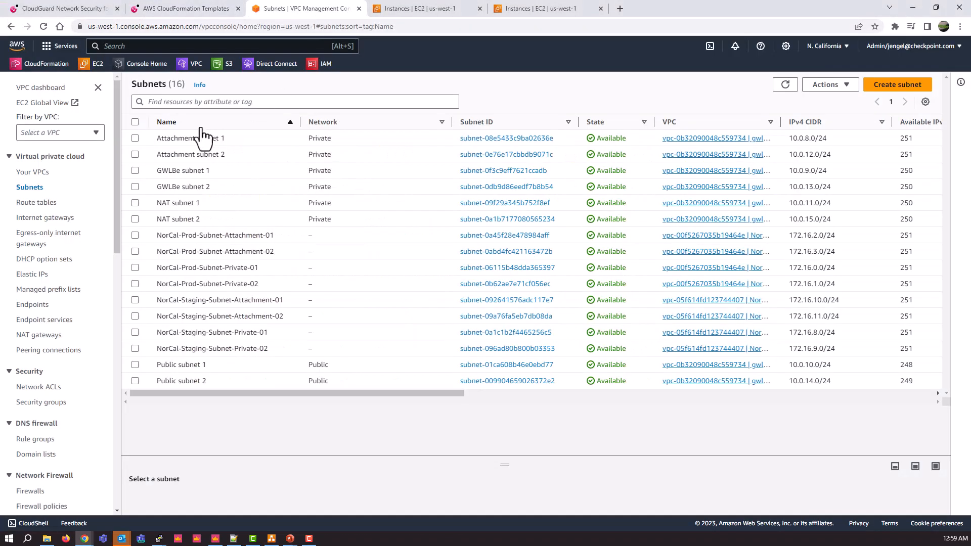
scroll(57, 375, "down", 12)
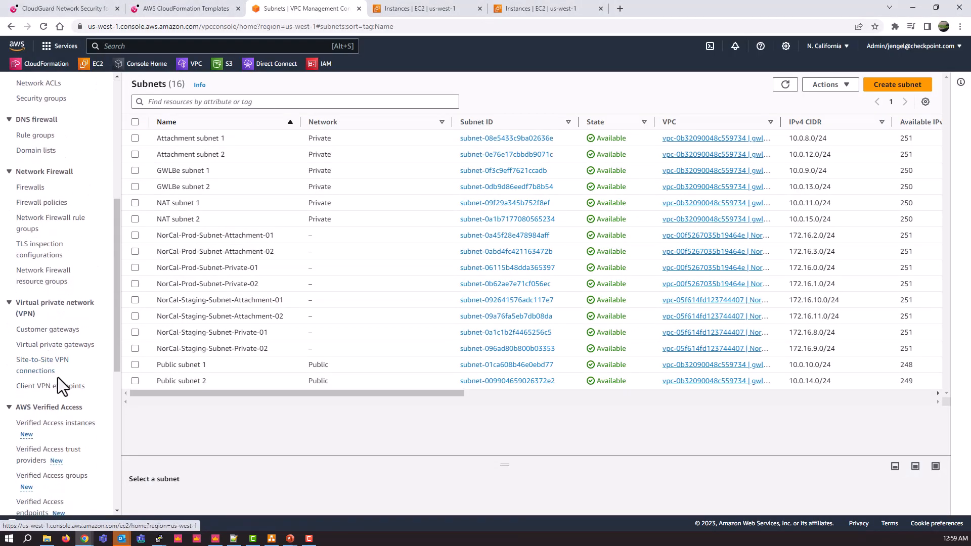
left_click(34, 471)
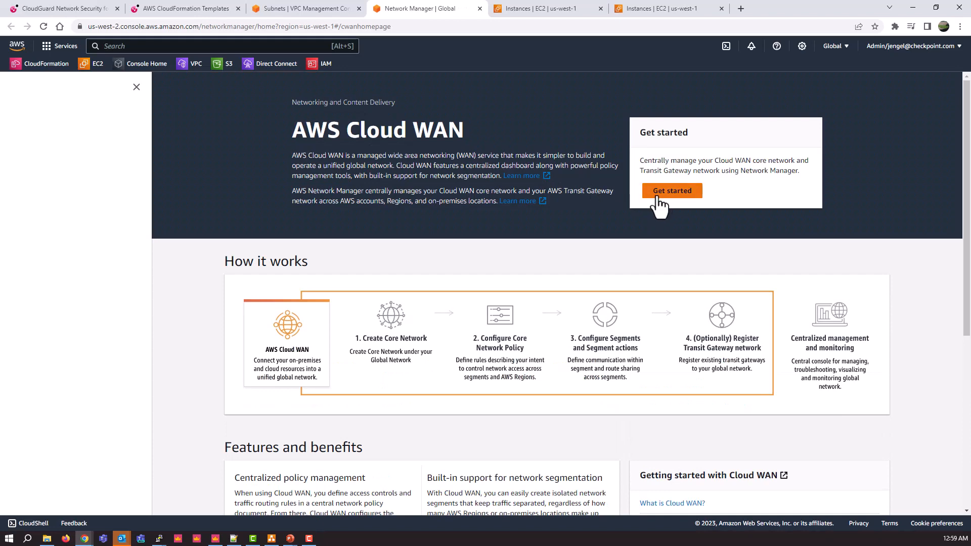
left_click(660, 197)
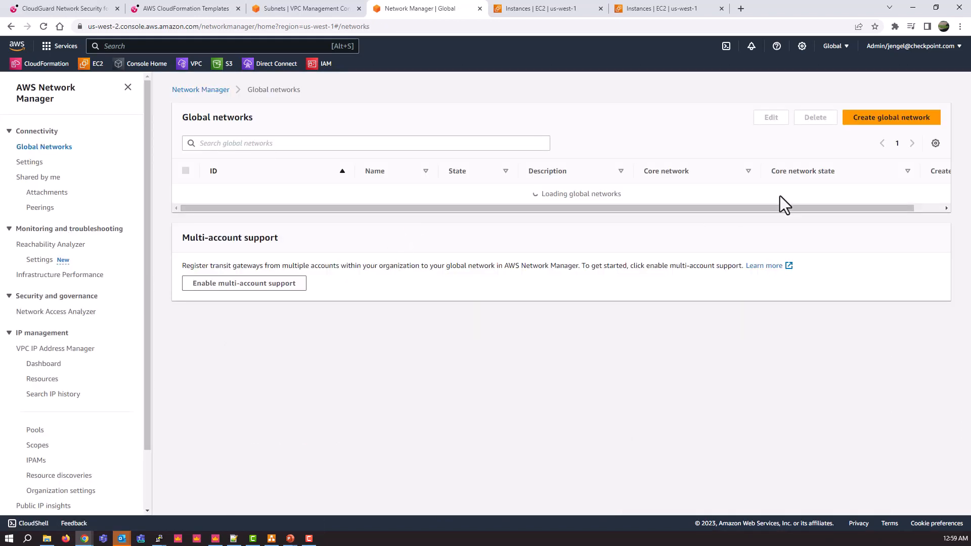
- Start a new global network named Global and proceed to its core network settings
left_click(900, 121)
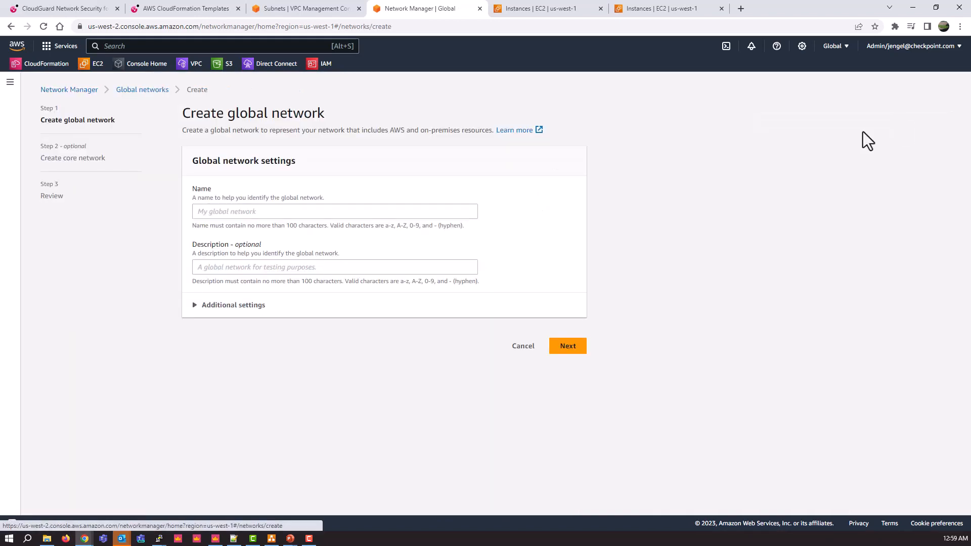
left_click(248, 211)
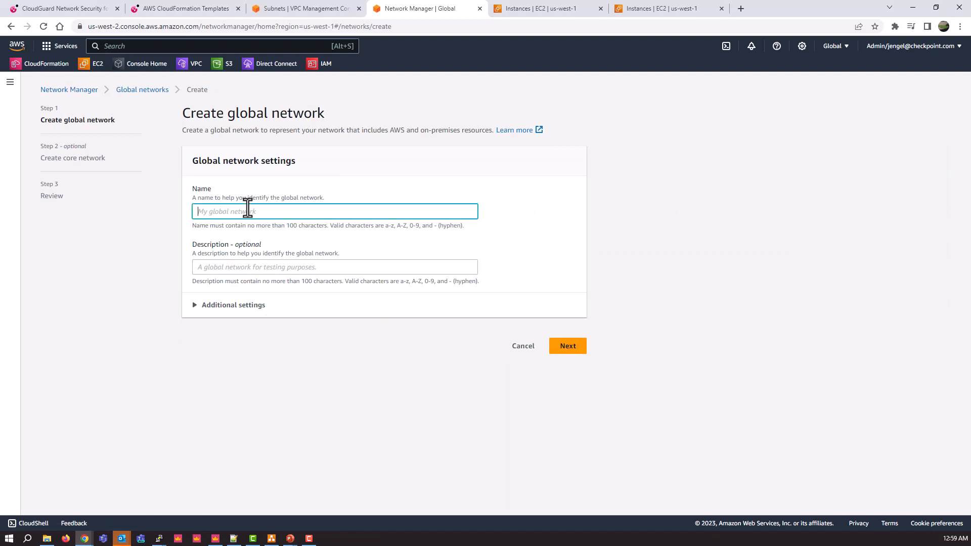
type("Global")
left_click(565, 349)
- Name the core network Core and expand its additional settings
left_click(247, 296)
type("Core")
left_click(238, 390)
scroll(401, 357, "down", 3)
scroll(412, 350, "down", 2)
left_click(260, 311)
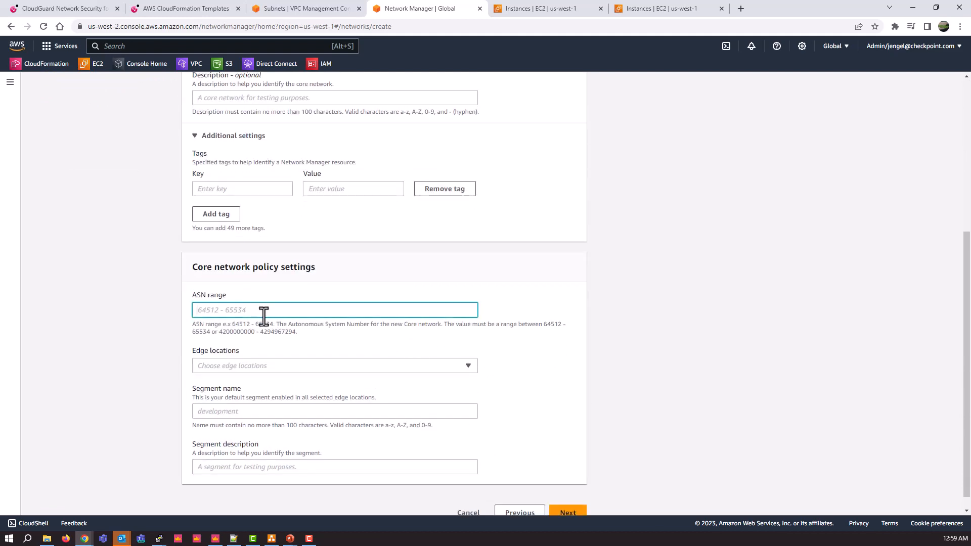
type("64512")
type("-")
type("645")
type("34")
- Choose US West (N. California) and Europe (Ireland) as edge locations and name the default segment Spokes
left_click(260, 366)
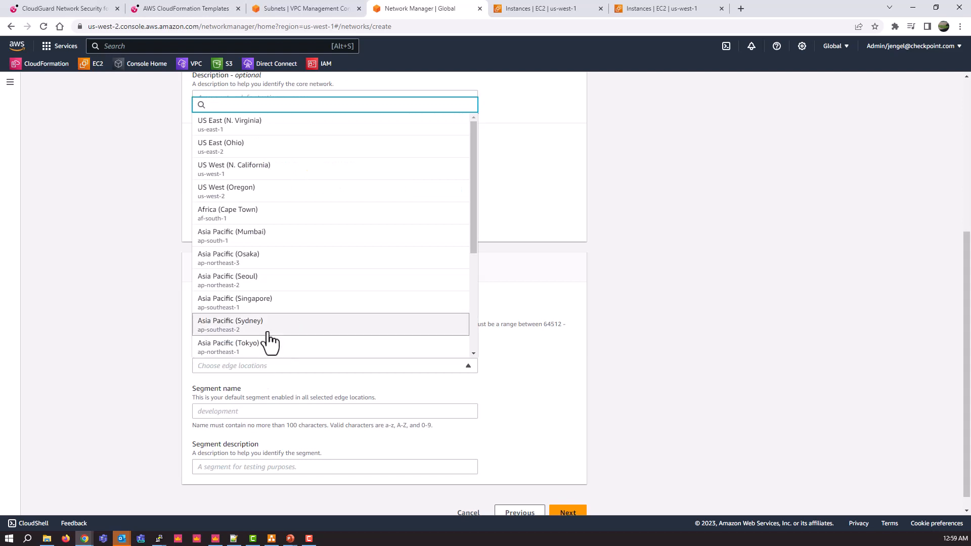
left_click(283, 172)
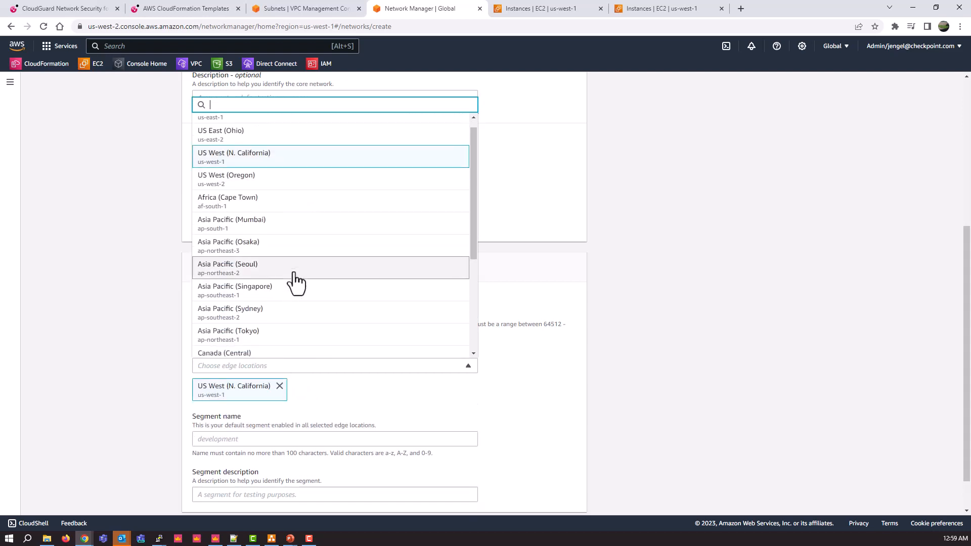
scroll(296, 282, "down", 3)
left_click(254, 272)
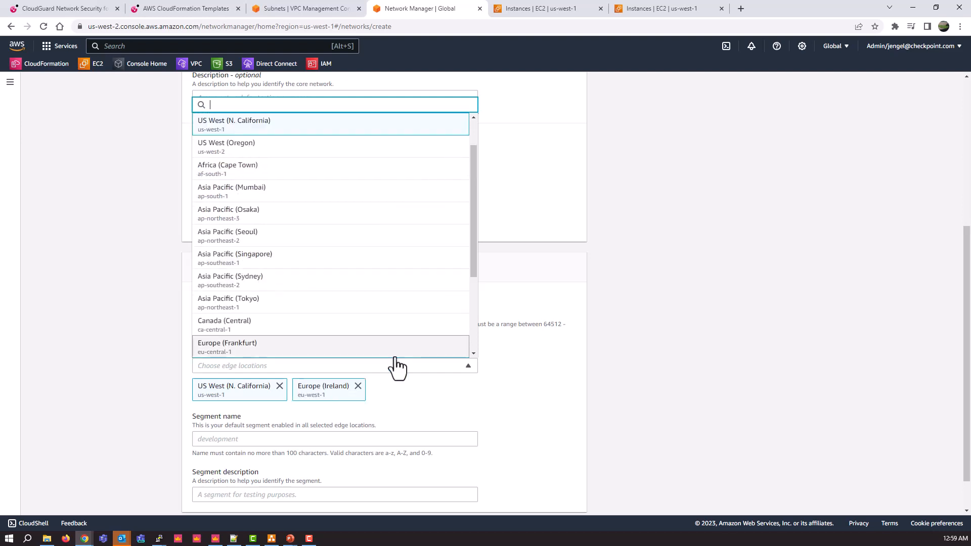
left_click(257, 440)
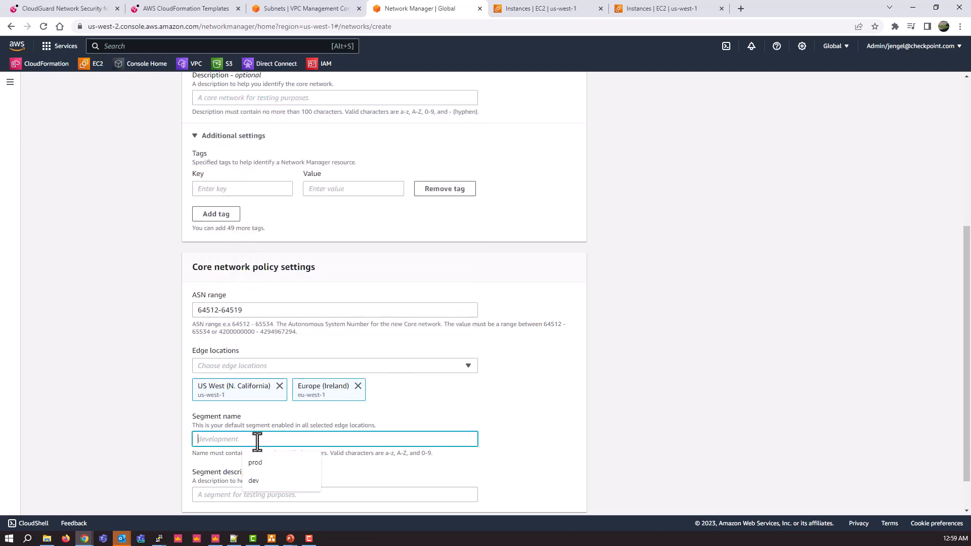
type("Spokes")
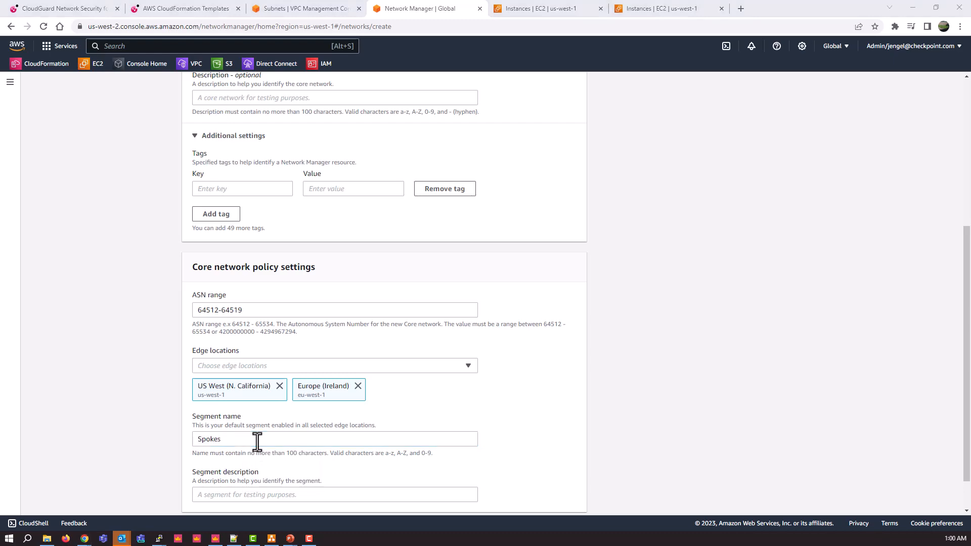
- Check the Spokes segment and its connected VPCs in the draw.io diagram against the core network settings
key("alt+Tab")
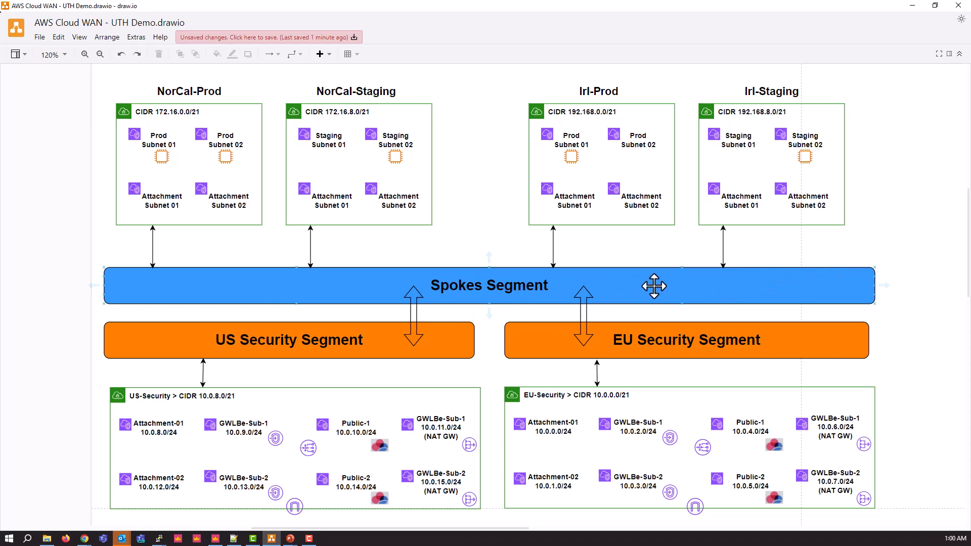
key("alt+Tab")
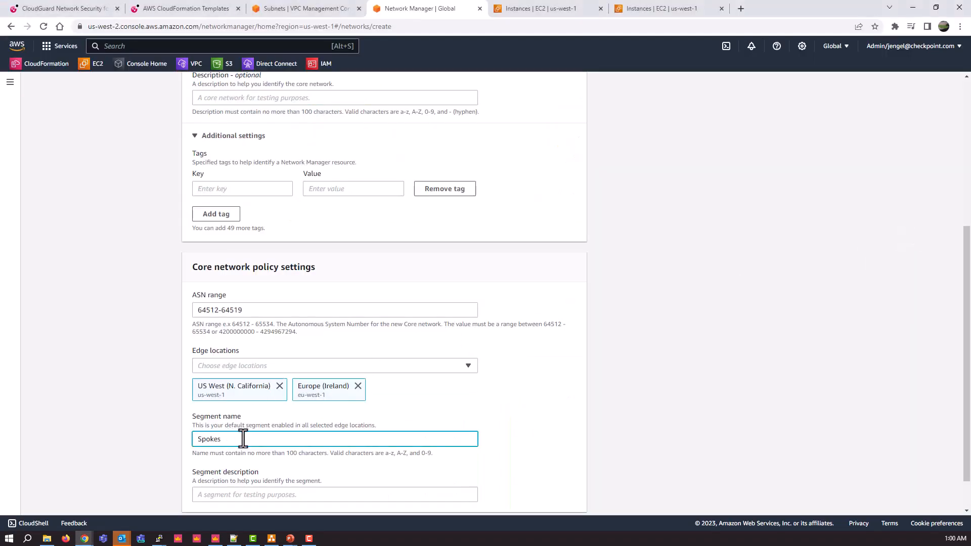
scroll(302, 411, "down", 1)
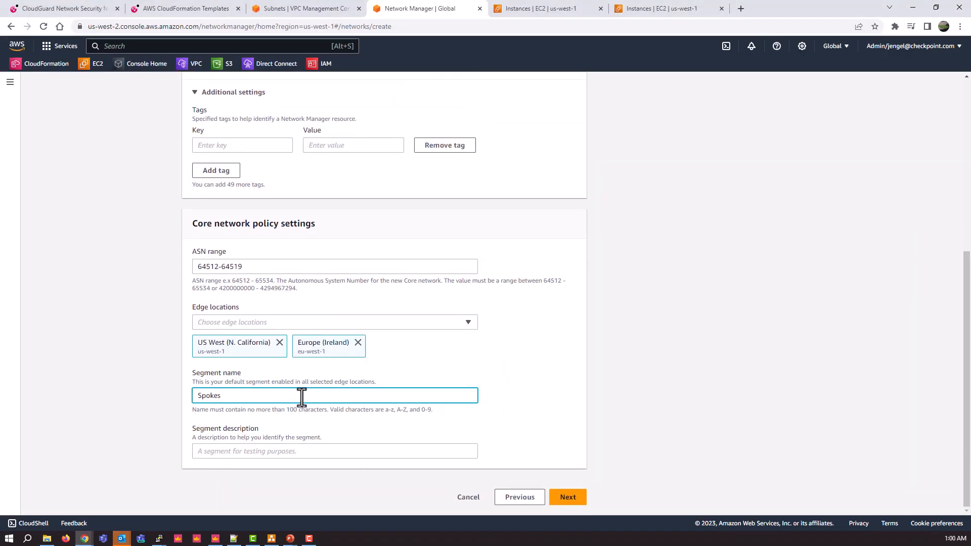
key("alt+Tab")
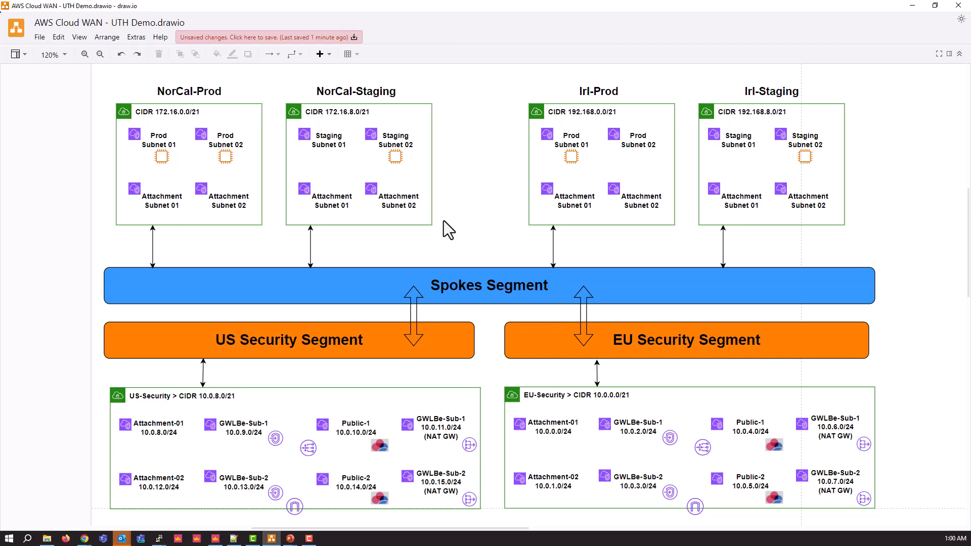
left_click(191, 112)
left_click(484, 280)
left_click(486, 250)
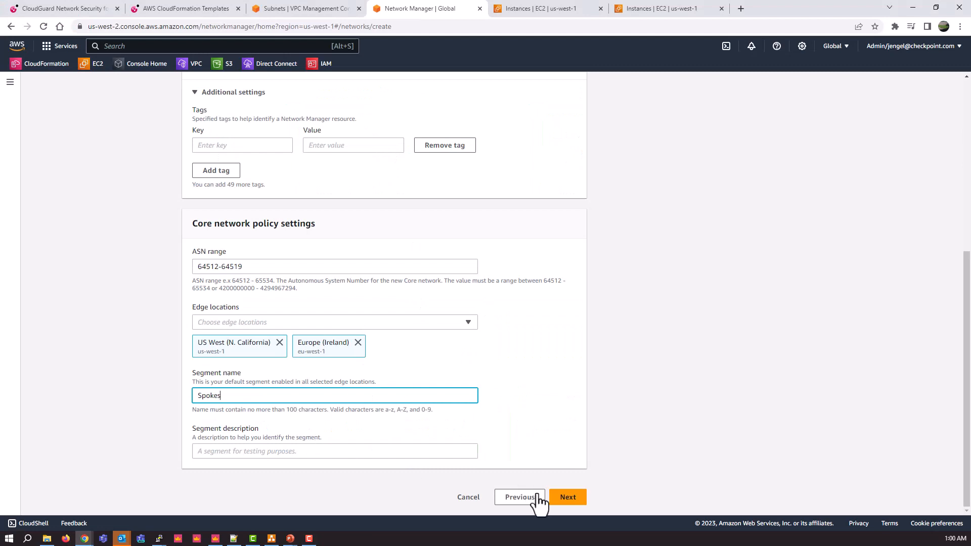
- Proceed to the review, create the global network with its core network, and check the core network's state
left_click(567, 499)
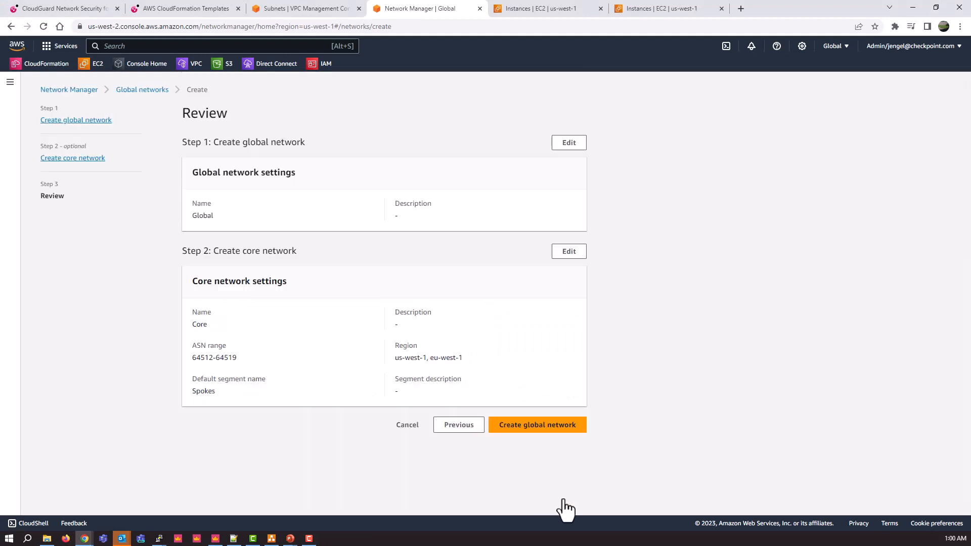
left_click(547, 428)
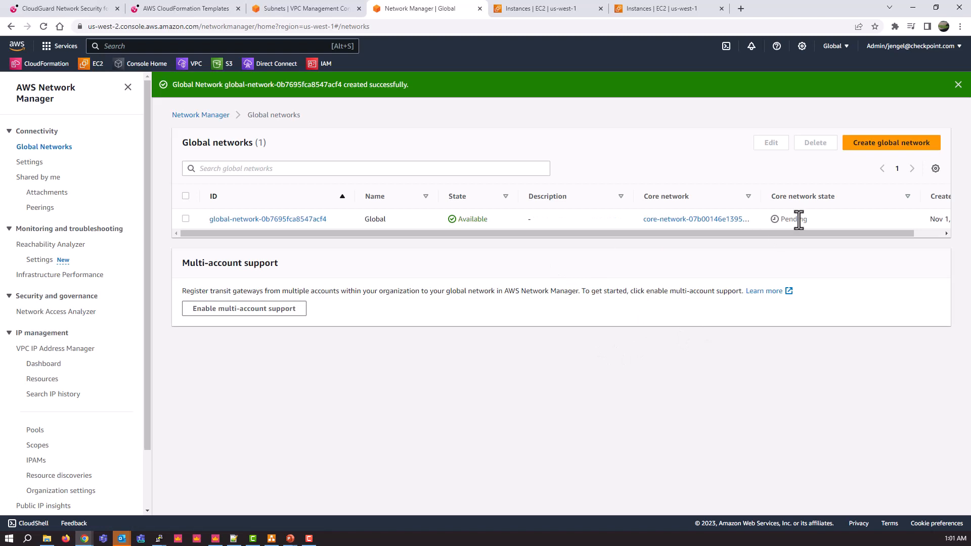
left_click_drag(780, 220, 806, 222)
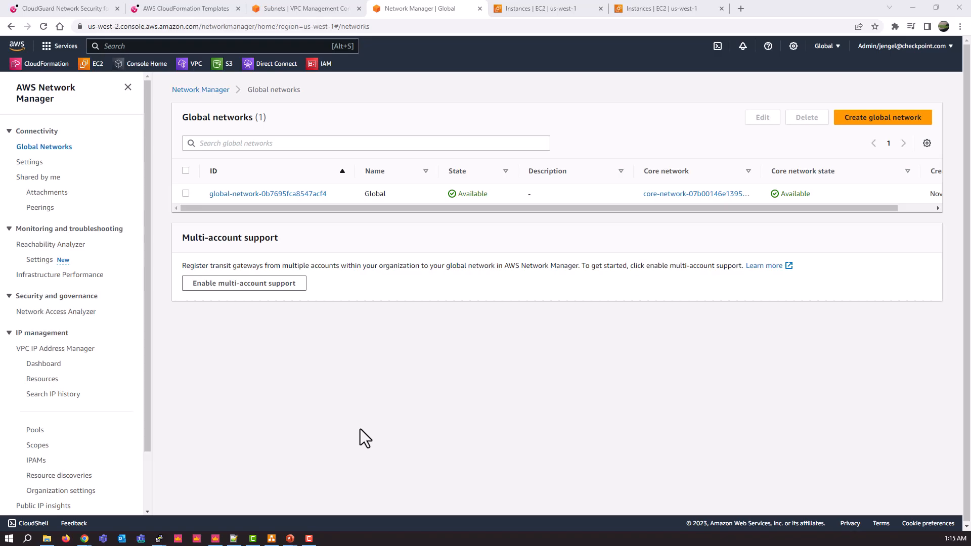
- Switch to the draw.io diagram and examine the attachment subnets in the NorCal-Prod, NorCal-Staging and US-Security VPCs
key("alt+Tab")
left_click(154, 193)
left_click(215, 199, "shift")
left_click(328, 202, "shift")
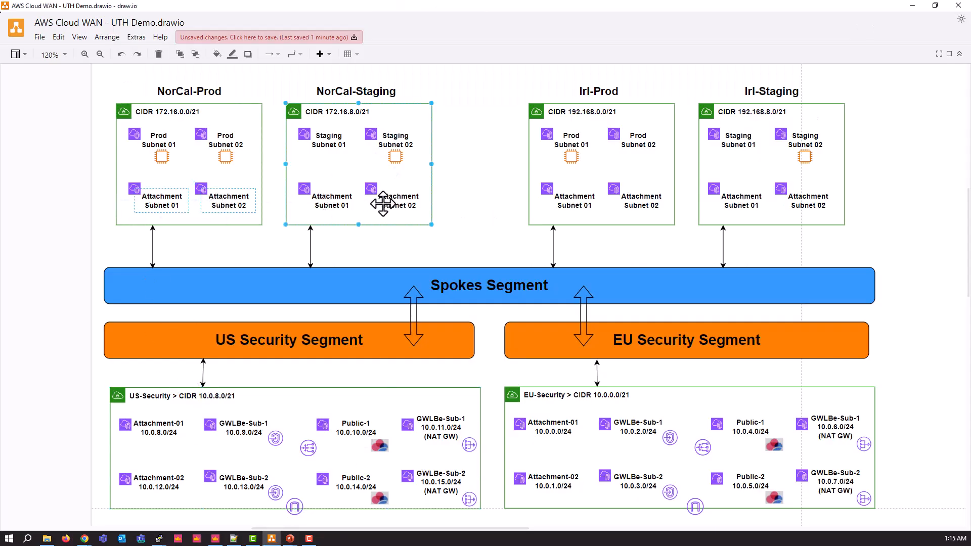
left_click(393, 200)
left_click(336, 201)
left_click(154, 427)
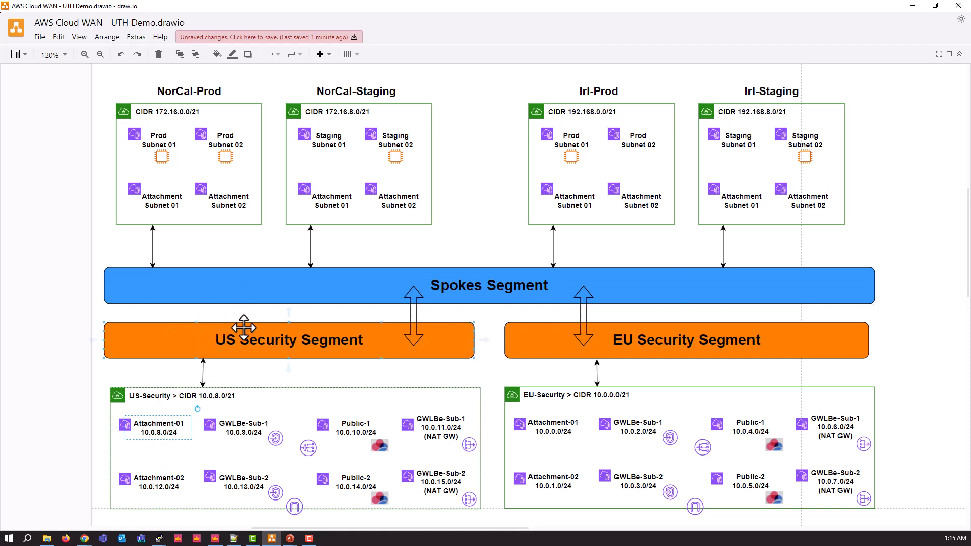
key("Tab")
left_click(228, 205)
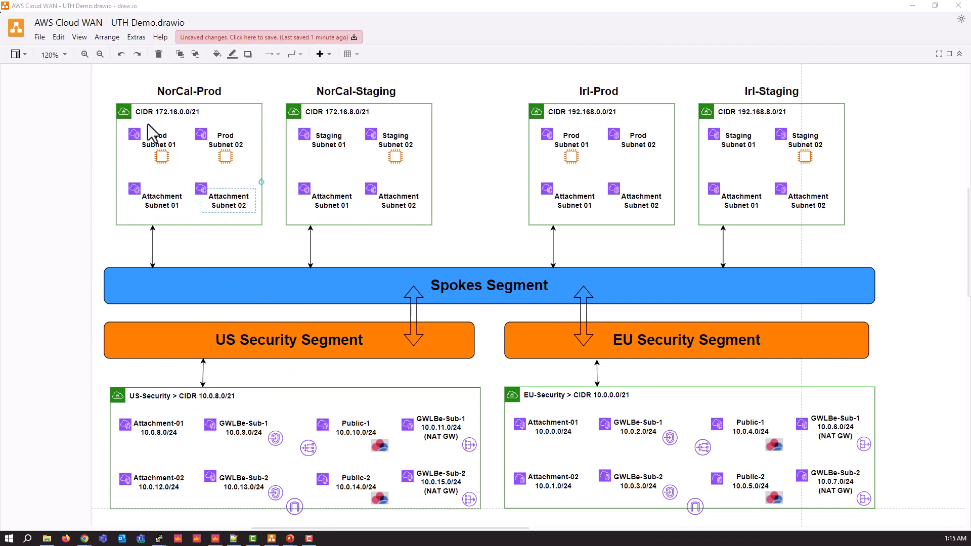
- Return to Network Manager in Chrome, go to the core network's attachments and open the form for a new attachment
key("alt+Tab")
left_click(631, 194)
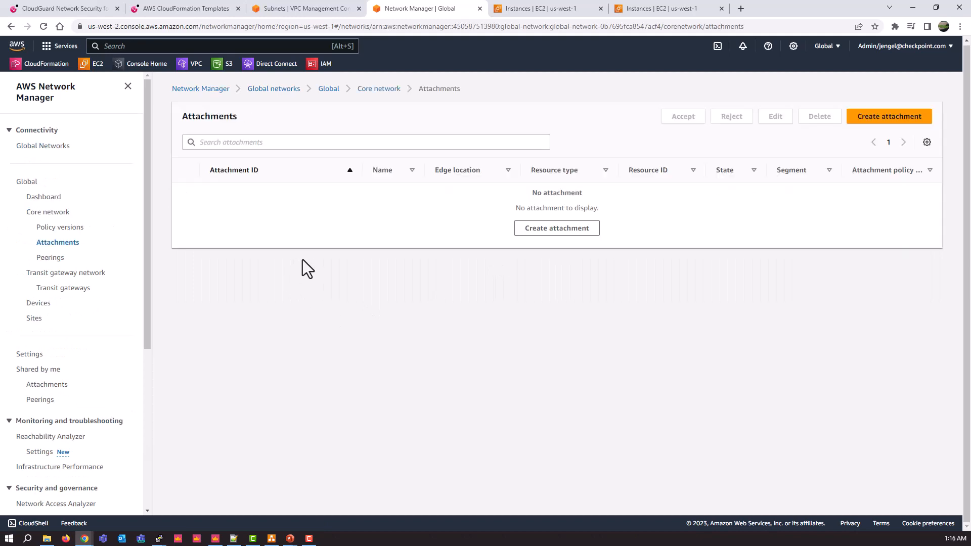
left_click(559, 230)
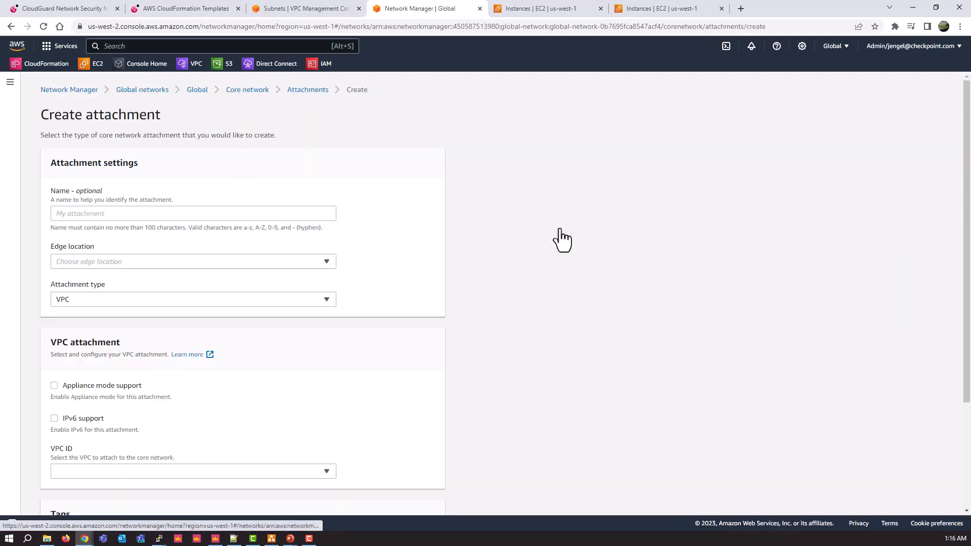
- Name the attachment NorCal-Prod, set its edge location to US West (N. California) and choose the NorCal-Prod VPC
left_click(104, 214)
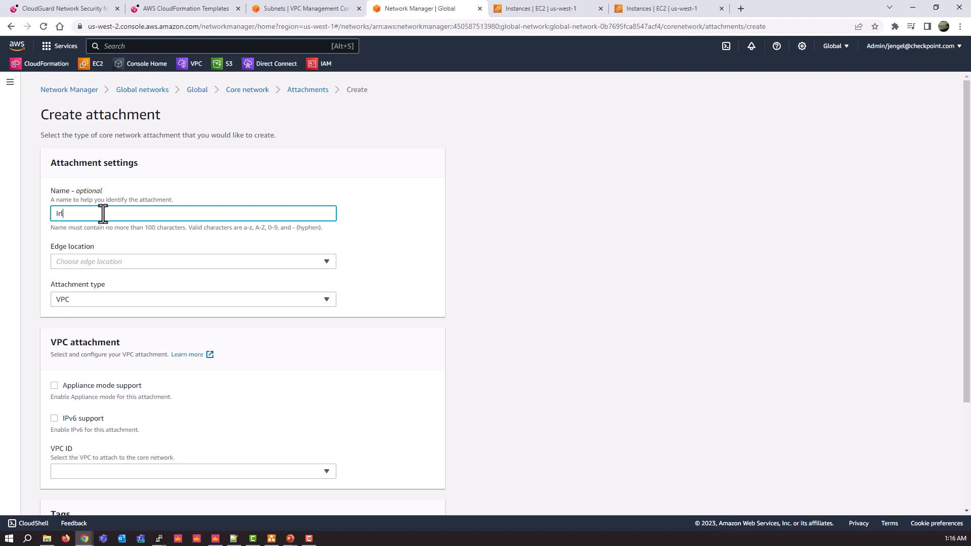
type("NorCal-Prod")
left_click(126, 263)
left_click(96, 298)
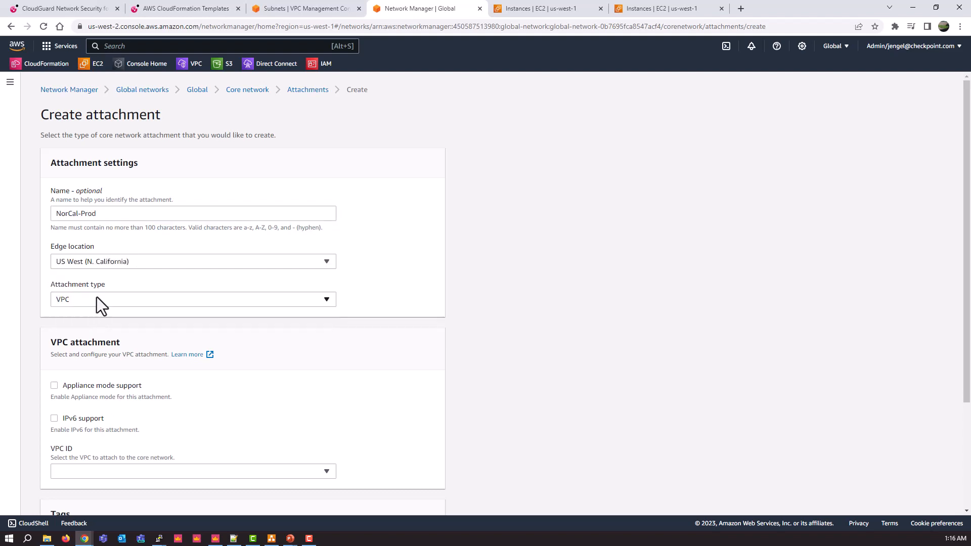
scroll(280, 359, "down", 2)
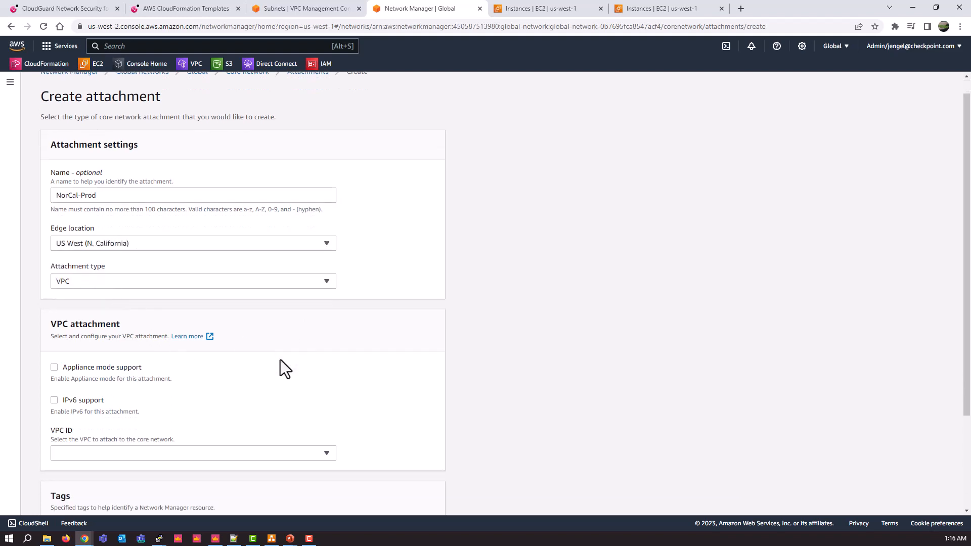
left_click(183, 369)
left_click(154, 427)
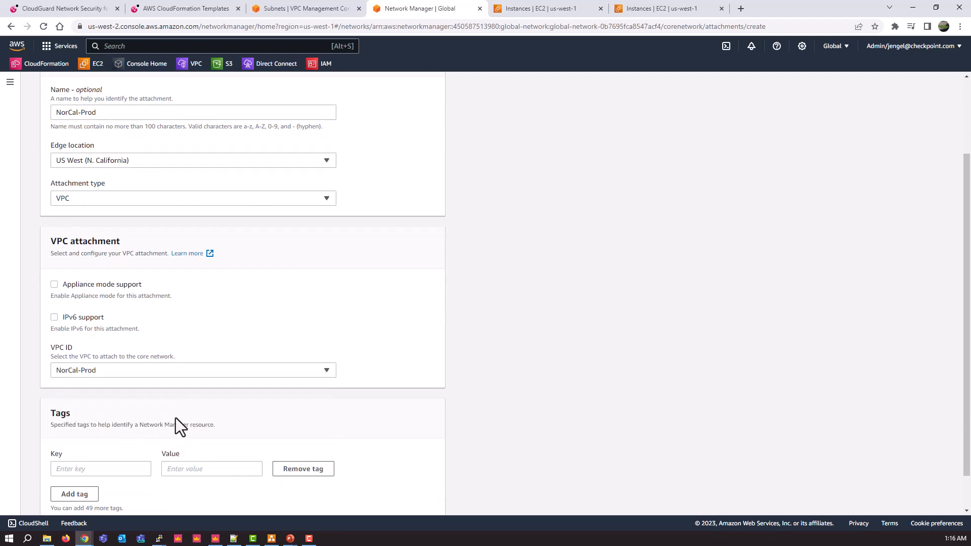
- Assign NorCal-Prod-Subnet-Attachment-01 to us-west-1b and NorCal-Prod-Subnet-Attachment-02 to us-west-1c
scroll(195, 411, "down", 2)
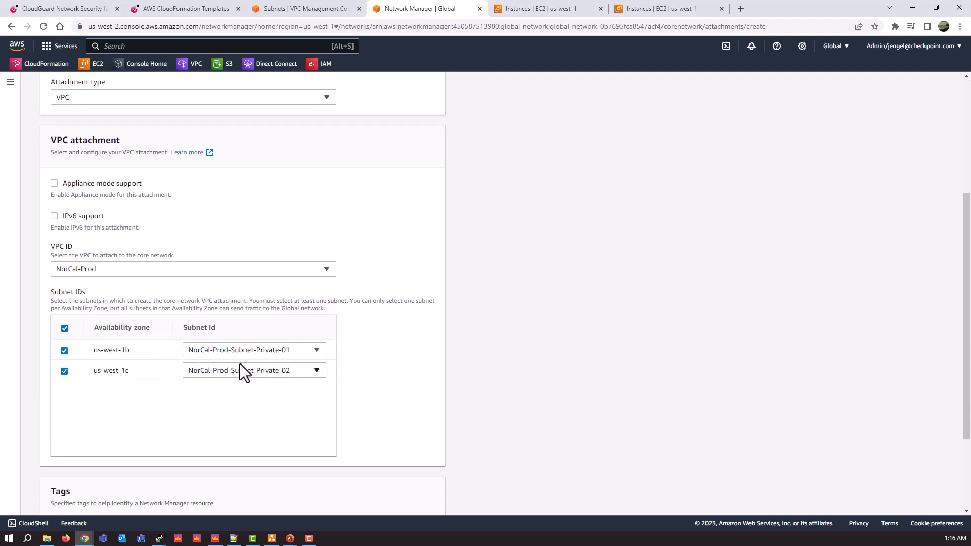
left_click(281, 351)
left_click(274, 383)
left_click(272, 370)
left_click(284, 411)
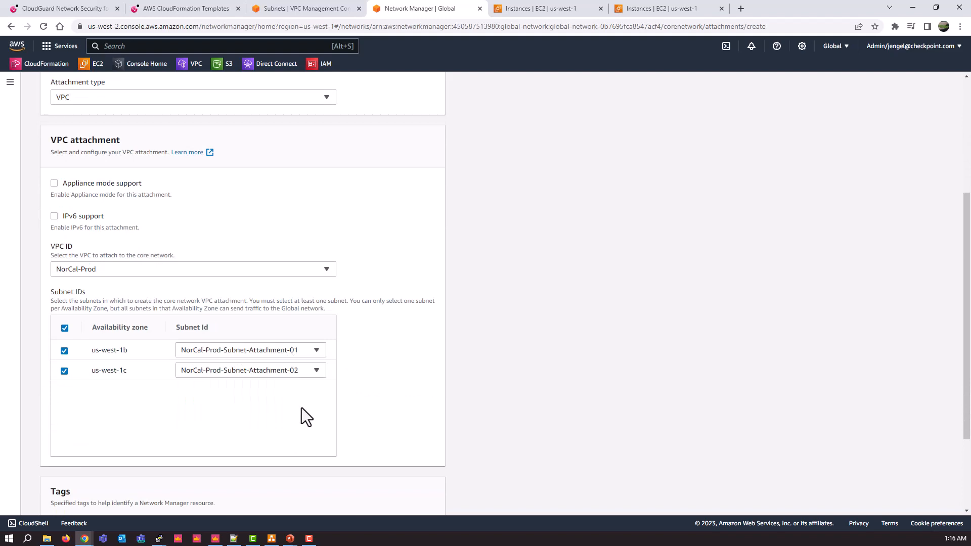
- Tag the NorCal-Prod attachment with key role and value spoke, review its settings and create it
scroll(413, 387, "down", 2)
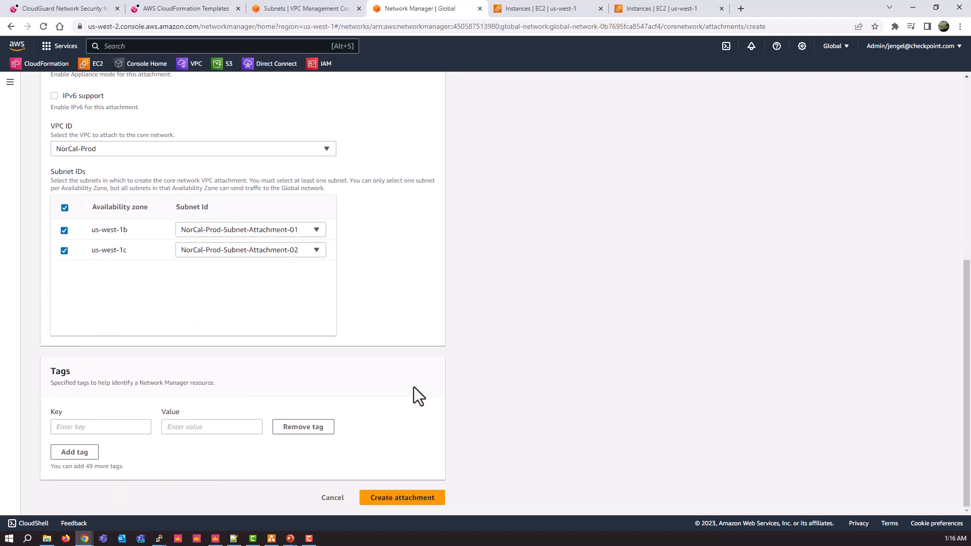
left_click(102, 428)
type("role")
key("Tab")
type("spoke")
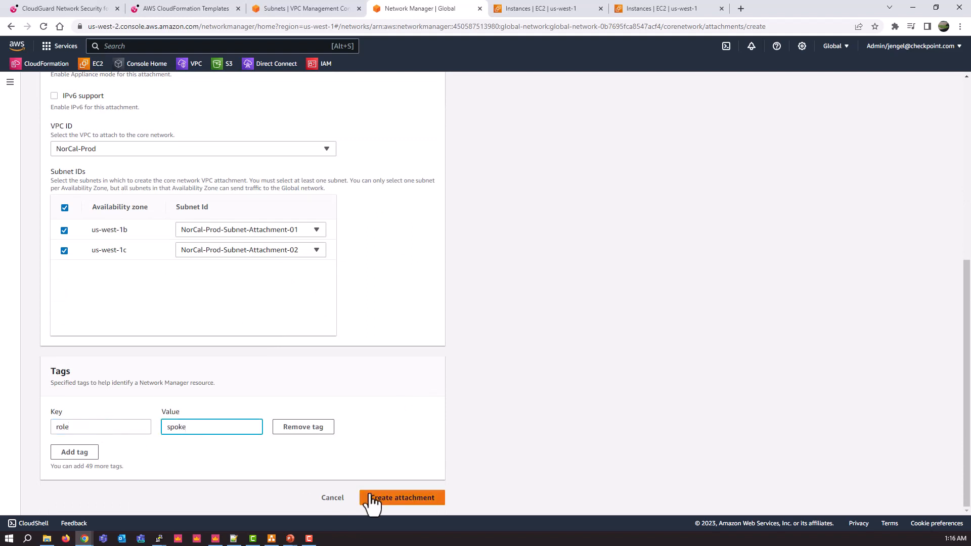
scroll(386, 295, "up", 6)
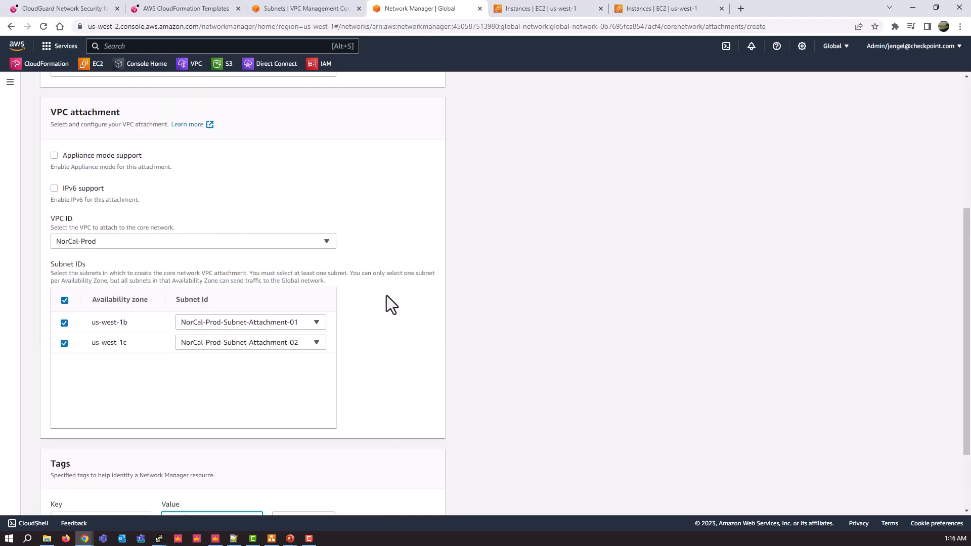
scroll(386, 296, "down", 6)
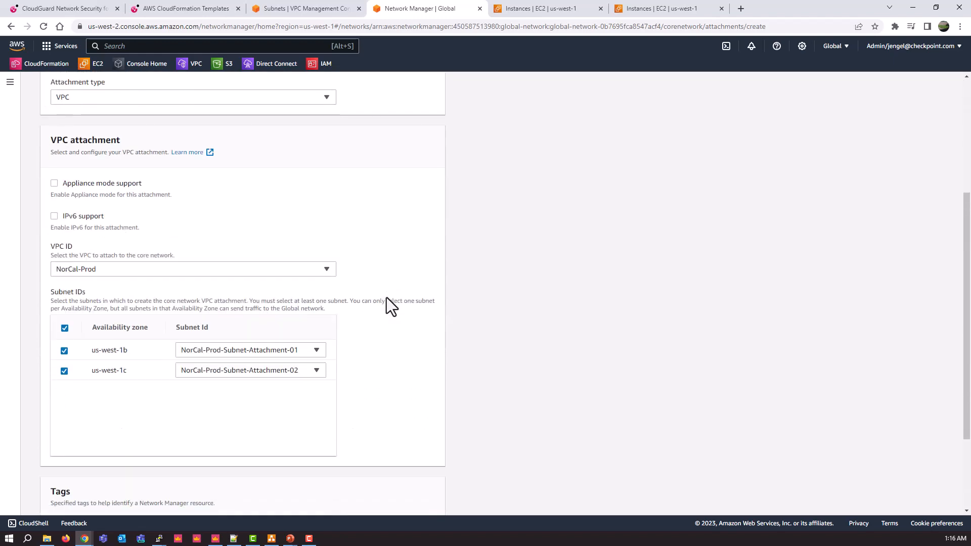
scroll(283, 339, "up", 2)
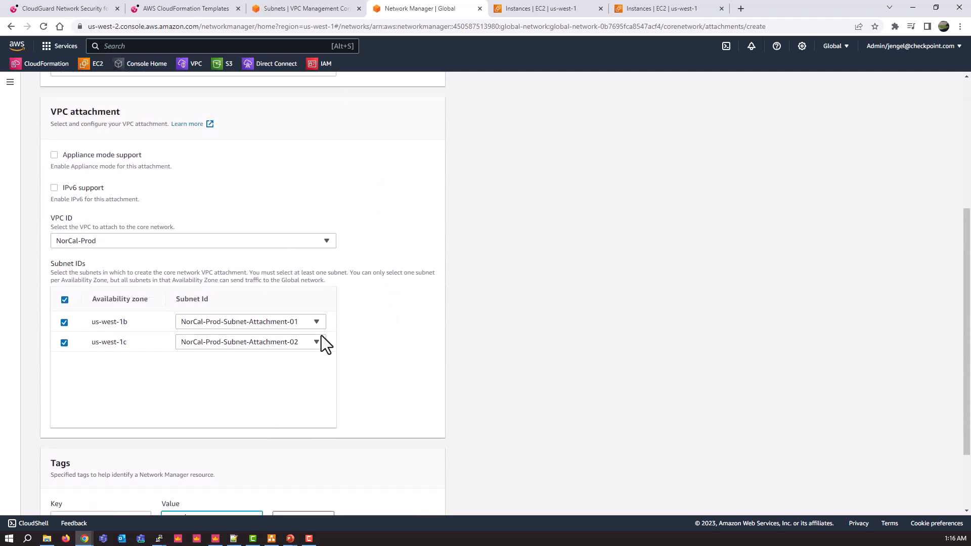
scroll(375, 468, "down", 2)
left_click(402, 497)
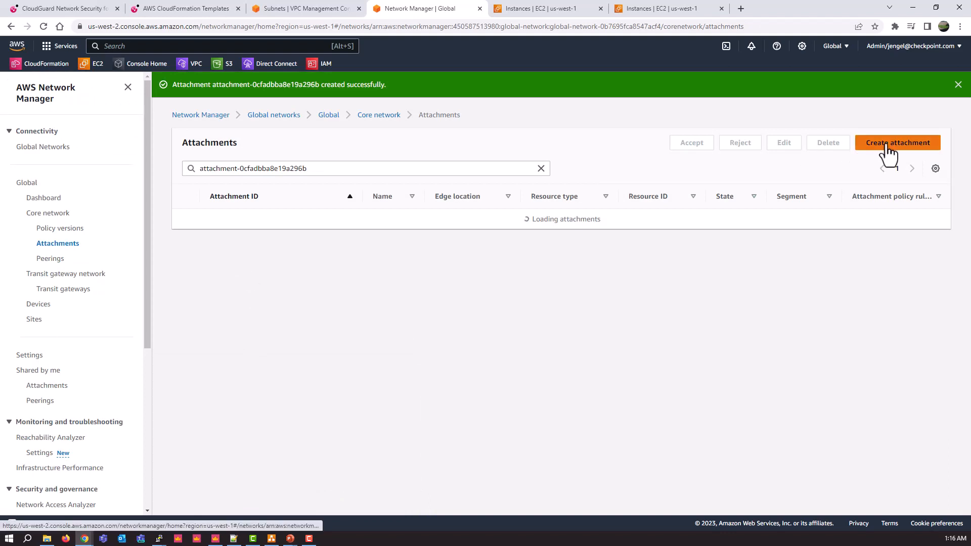
- Start an attachment named NorCal-Staging in US West (N. California) for the NorCal-Staging VPC, keeping NorCal-Staging-Subnet-Attachment-02 and NorCal-Staging-Subnet-Attachment-01 as its subnets
left_click(887, 146)
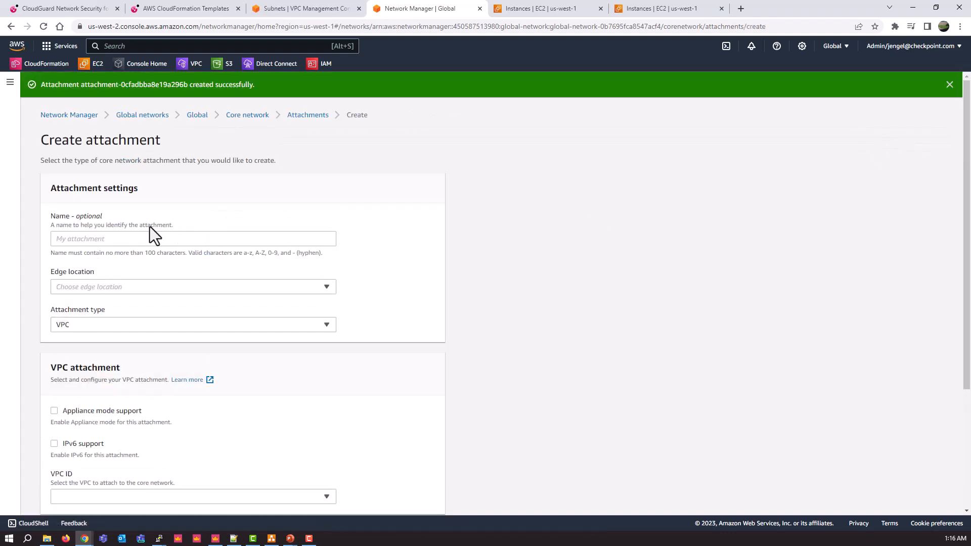
left_click(104, 242)
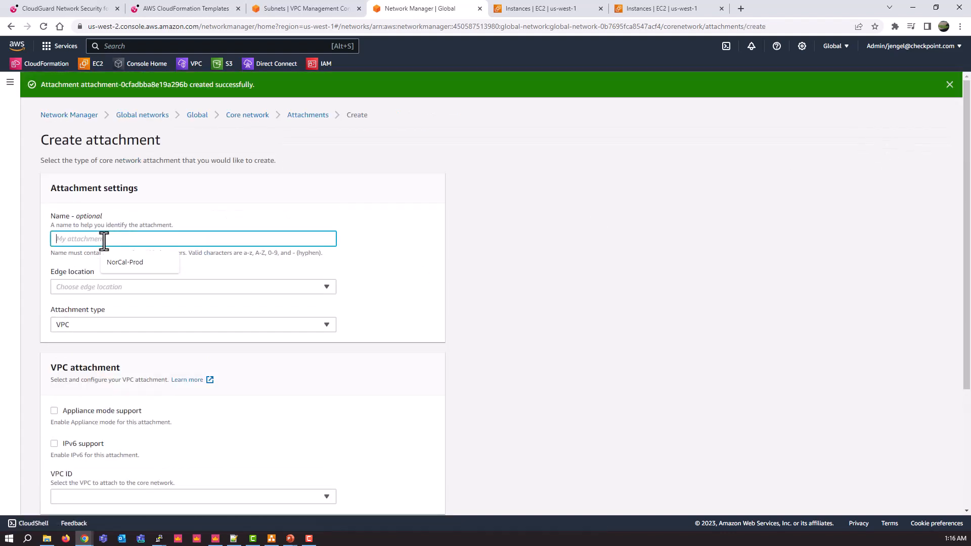
type("NorCal-Staging")
left_click(101, 286)
left_click(99, 319)
scroll(123, 370, "down", 3)
left_click(108, 345)
left_click(109, 423)
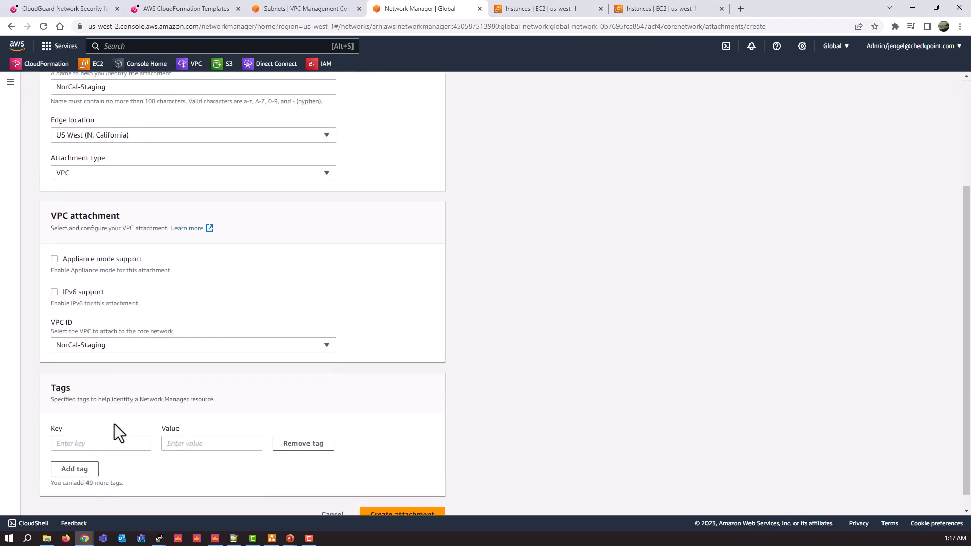
scroll(193, 411, "down", 3)
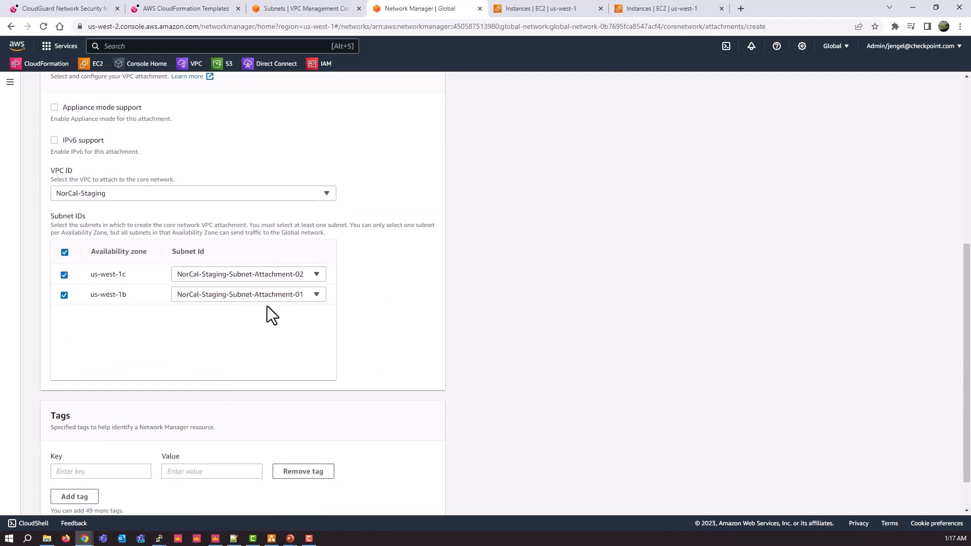
left_click(263, 276)
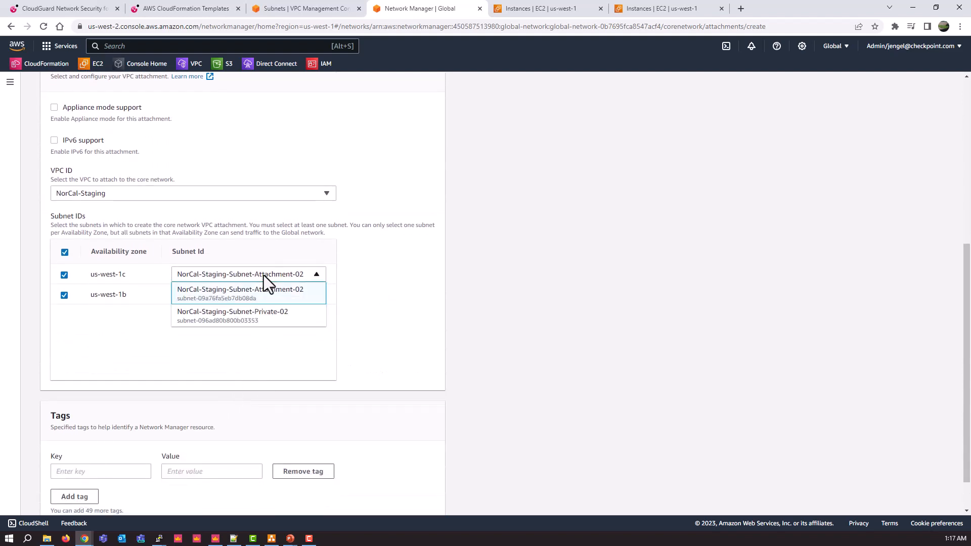
left_click(263, 275)
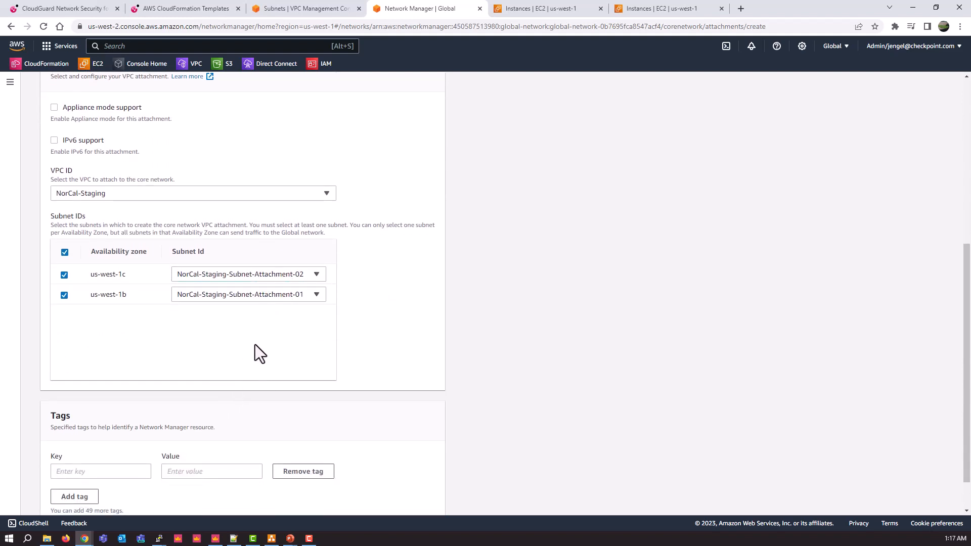
- Tag the NorCal-Staging attachment with key role and value spoke, and create it
left_click(110, 472)
type("role")
key("Tab")
type("spoke")
left_click(414, 459)
scroll(390, 344, "down", 1)
left_click(427, 493)
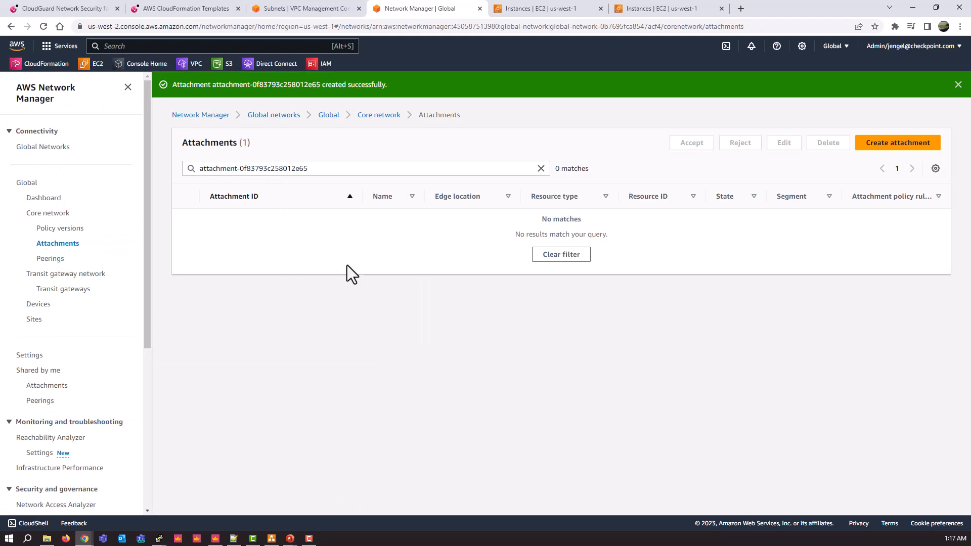
- Start an attachment named Irl-Prod with edge location Europe (Ireland) and choose the Irl-Prod VPC
left_click(887, 147)
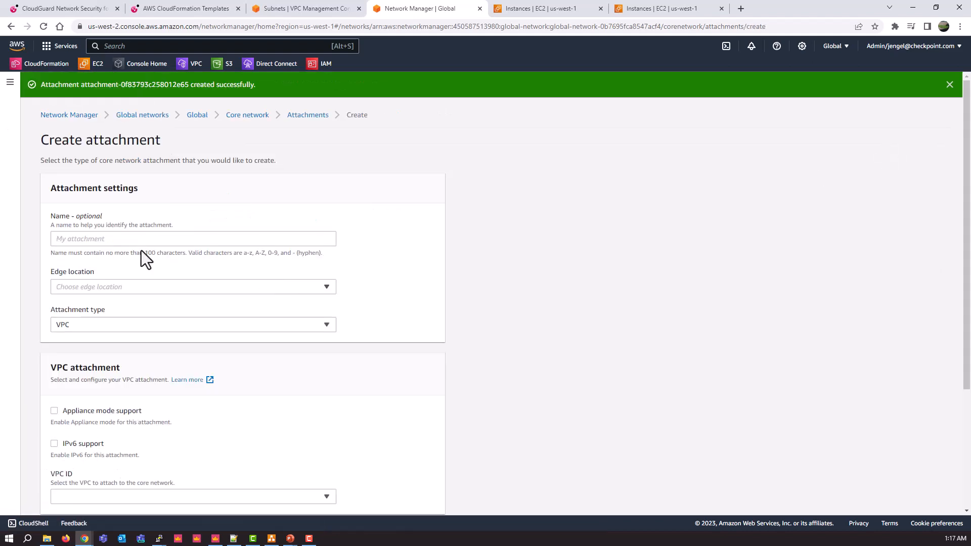
left_click(110, 238)
type("I")
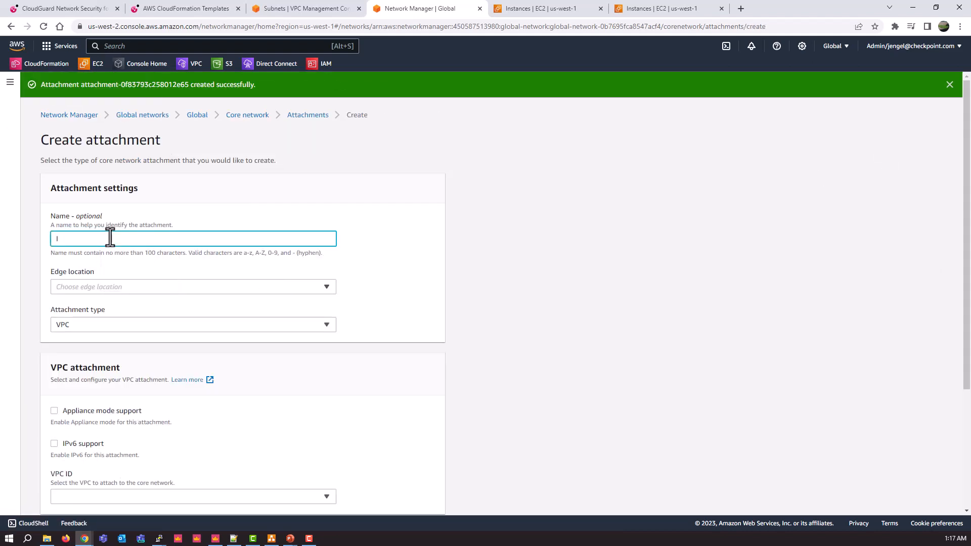
type("rl-Prod")
left_click(100, 288)
left_click(99, 342)
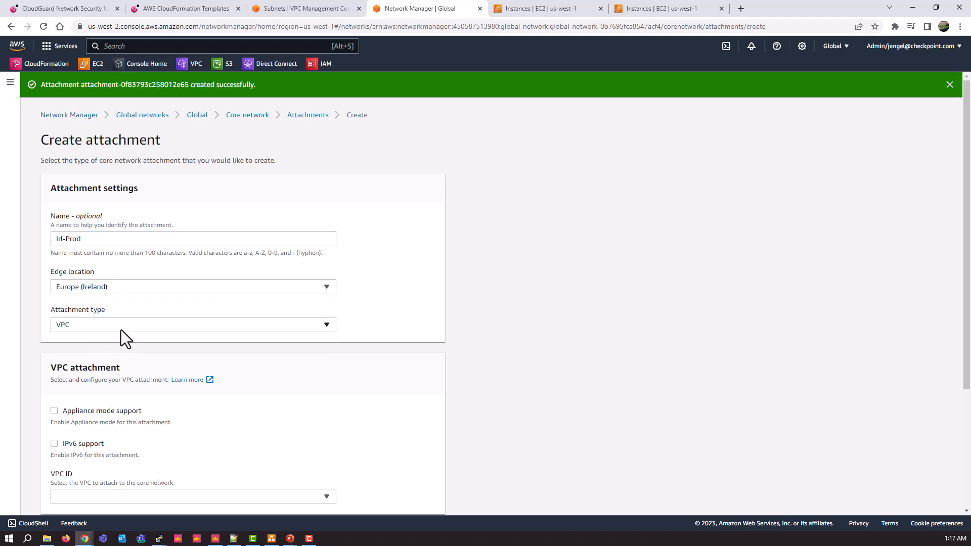
scroll(220, 390, "down", 2)
left_click(162, 399)
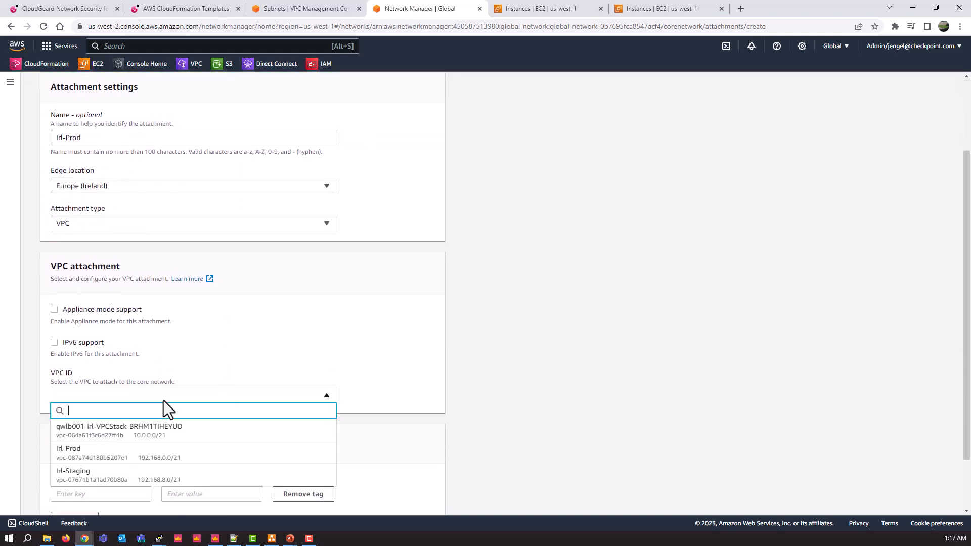
left_click(165, 451)
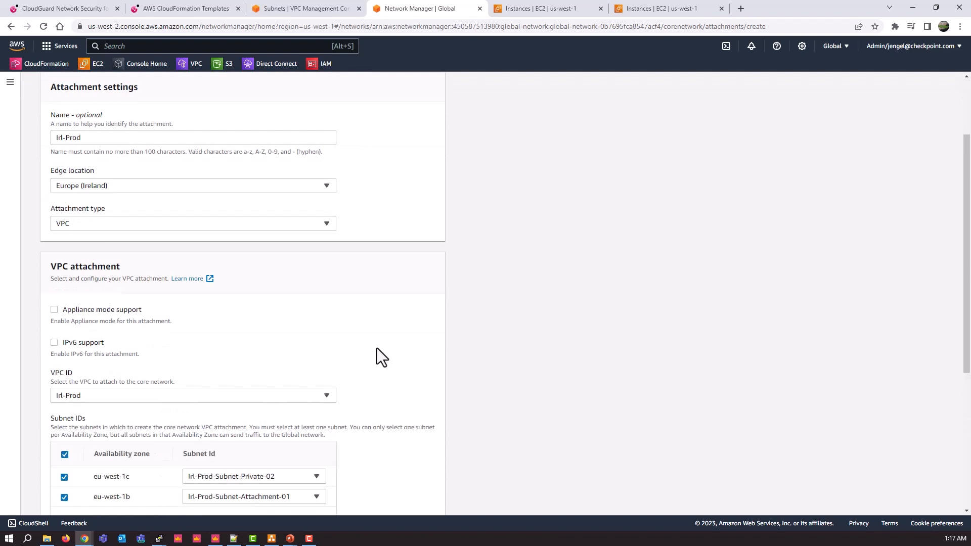
- Set the eu-west-1c subnet of the Irl-Prod attachment to Irl-Prod-Subnet-Attachment-02
scroll(377, 349, "down", 2)
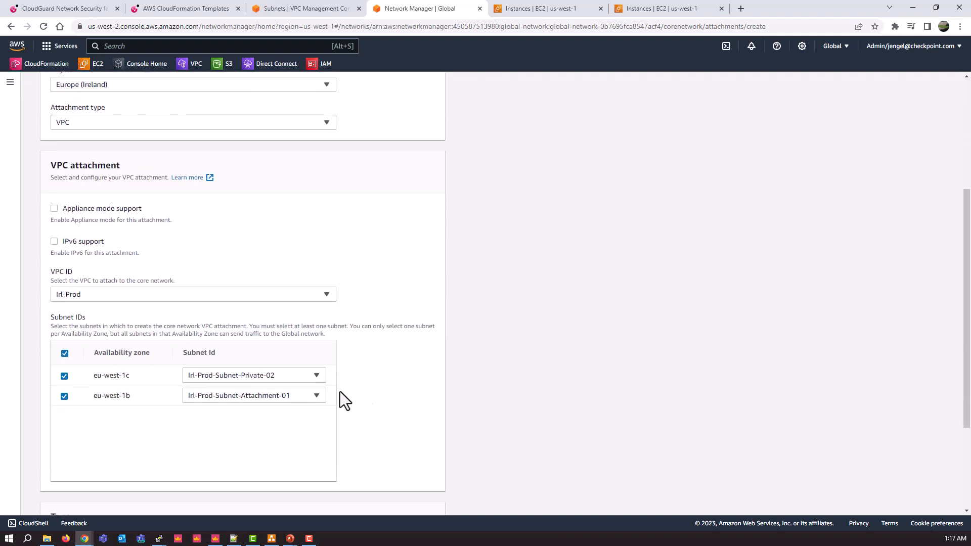
left_click(279, 380)
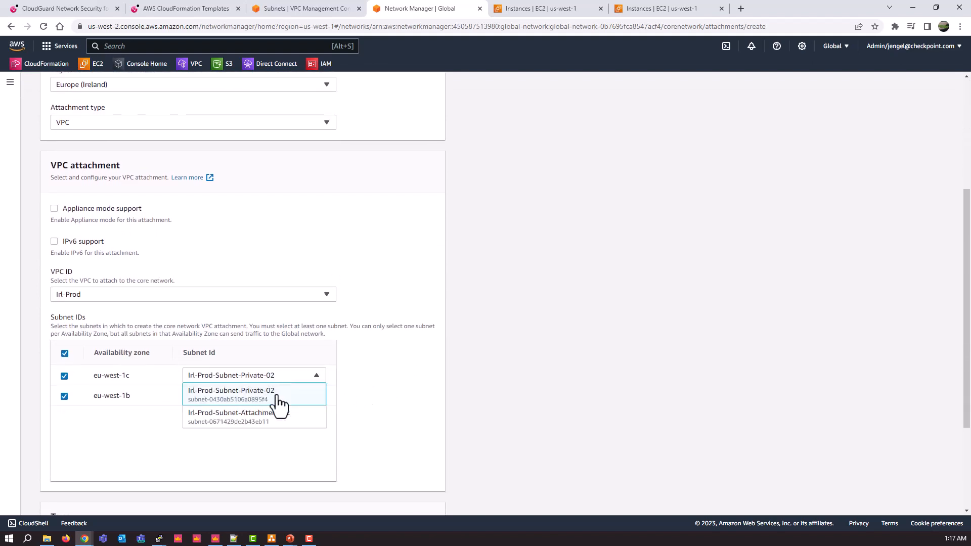
left_click(277, 416)
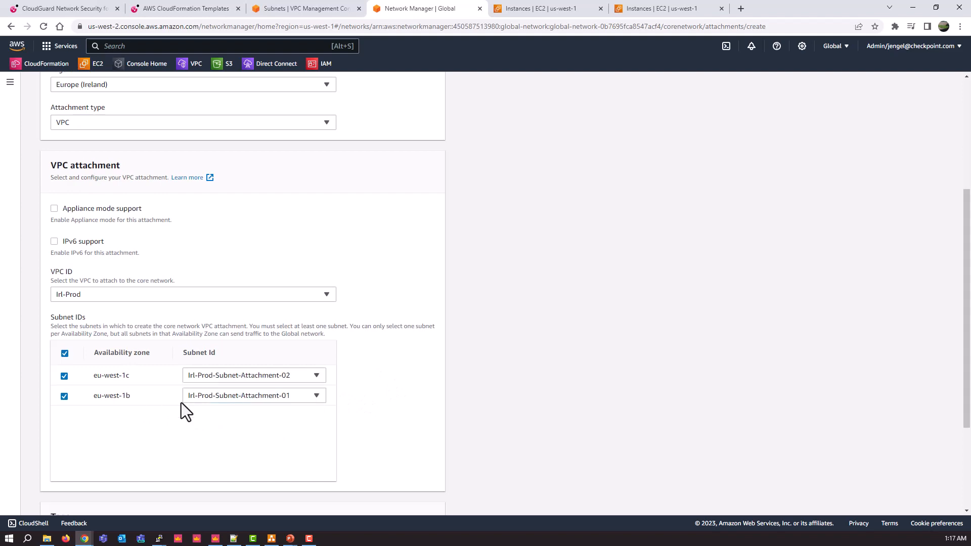
- Tag the Irl-Prod attachment with key role and value spoke, and create it
scroll(389, 398, "down", 3)
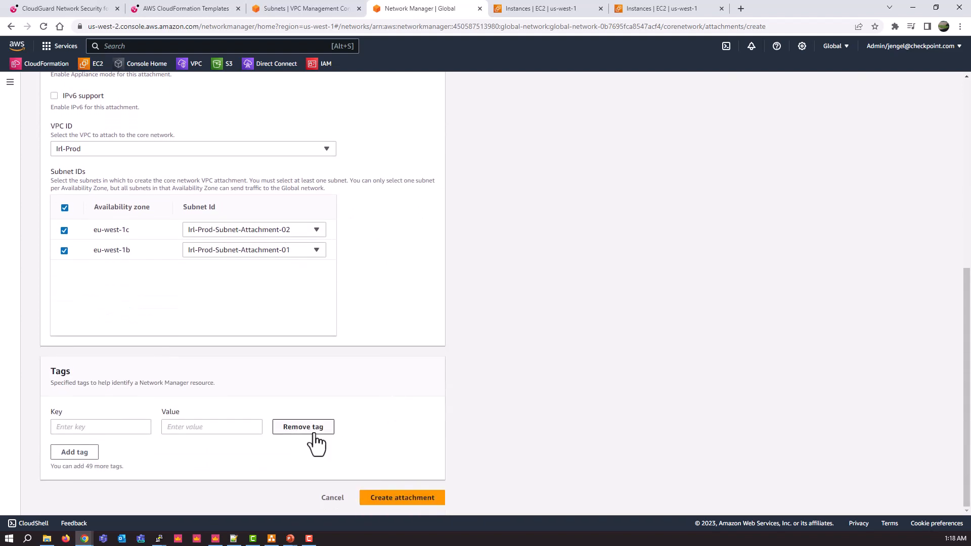
left_click(125, 427)
type("role")
key("Tab")
type("spoke")
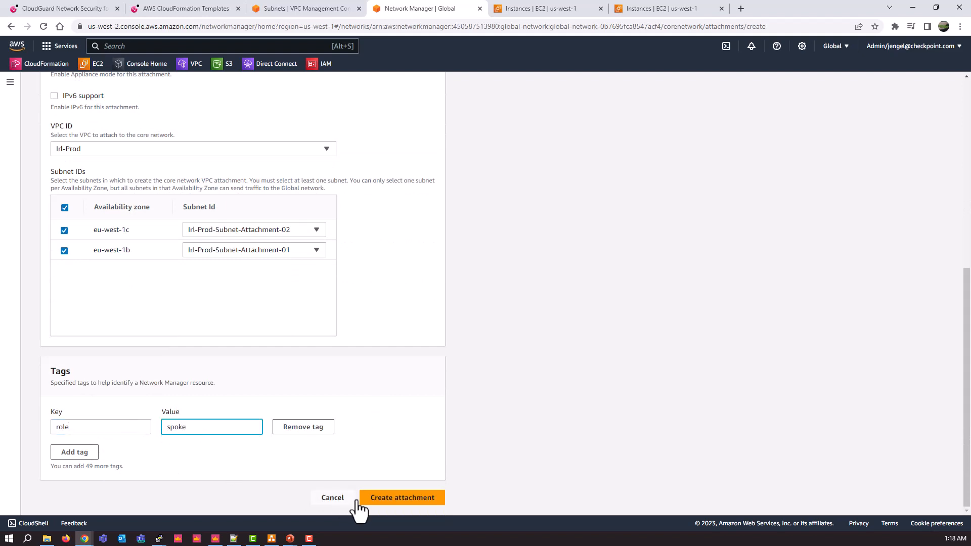
left_click(384, 499)
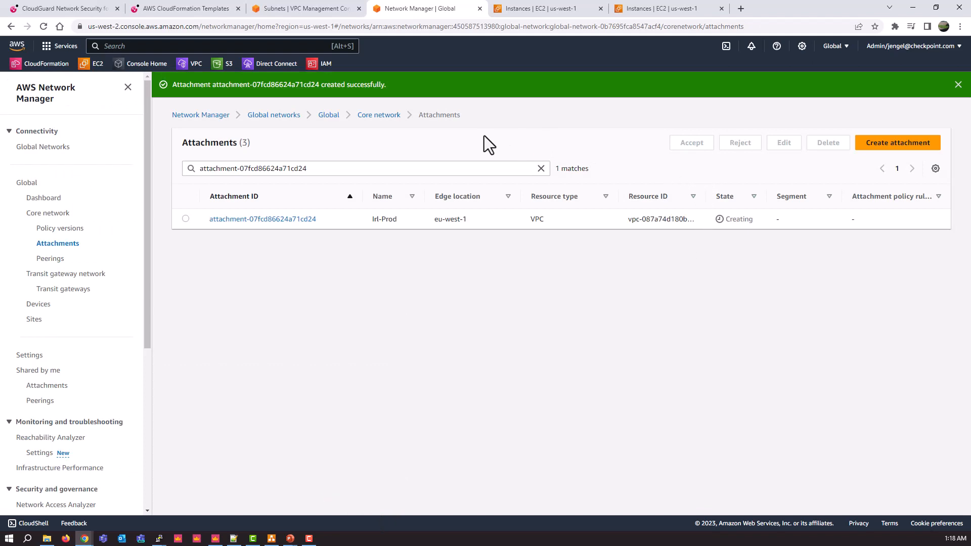
- Start an attachment named Irl-Staging with edge location Europe (Ireland) and choose the Irl-Staging VPC
left_click(883, 149)
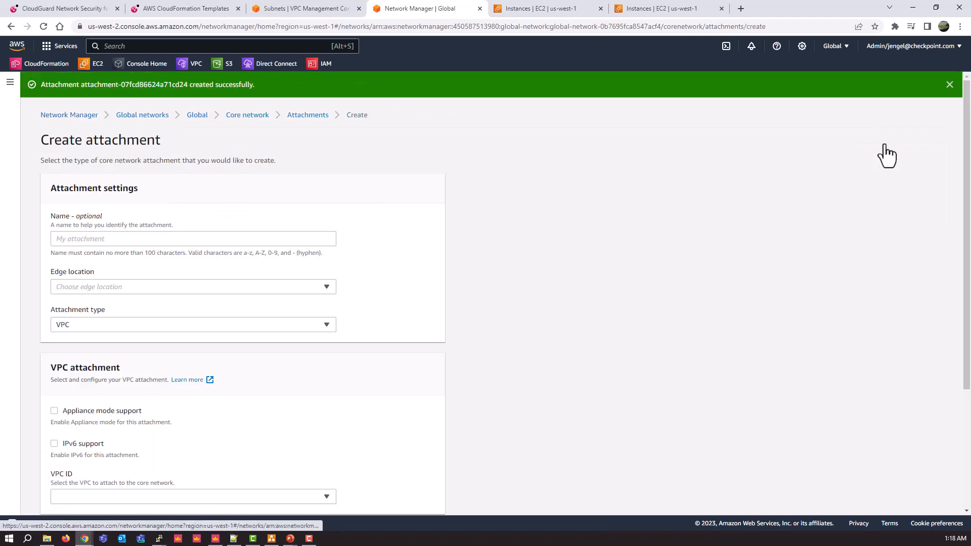
left_click(153, 238)
type("Irl-Staging")
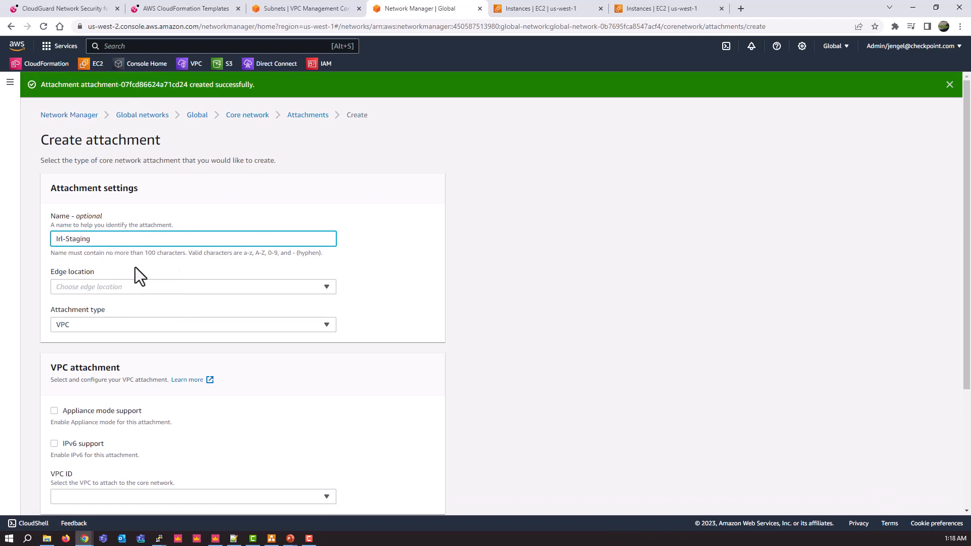
left_click(123, 289)
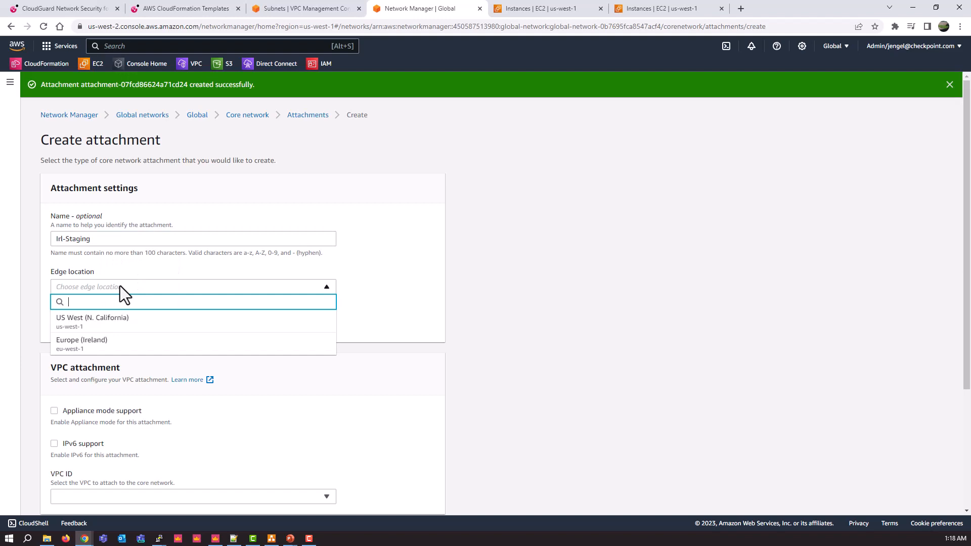
left_click(102, 348)
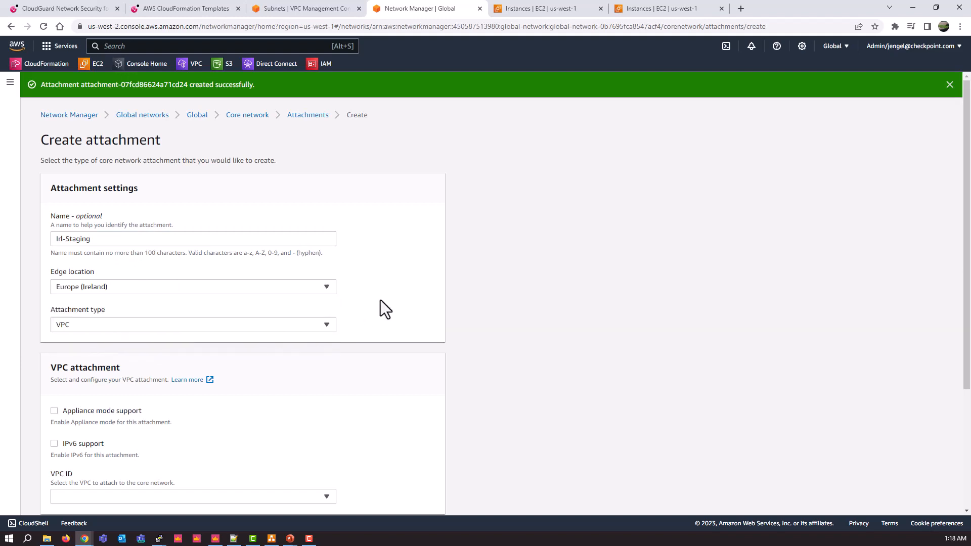
scroll(386, 303, "down", 3)
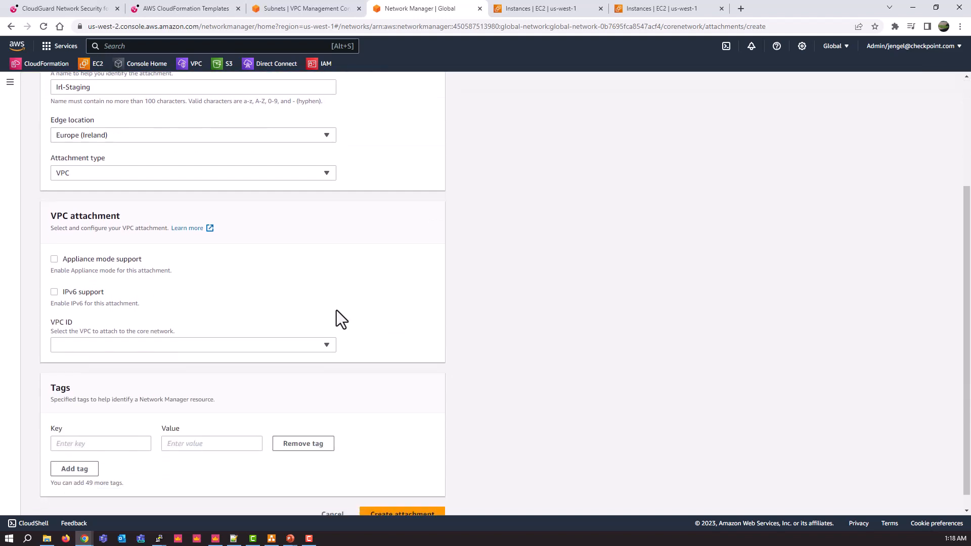
left_click(108, 346)
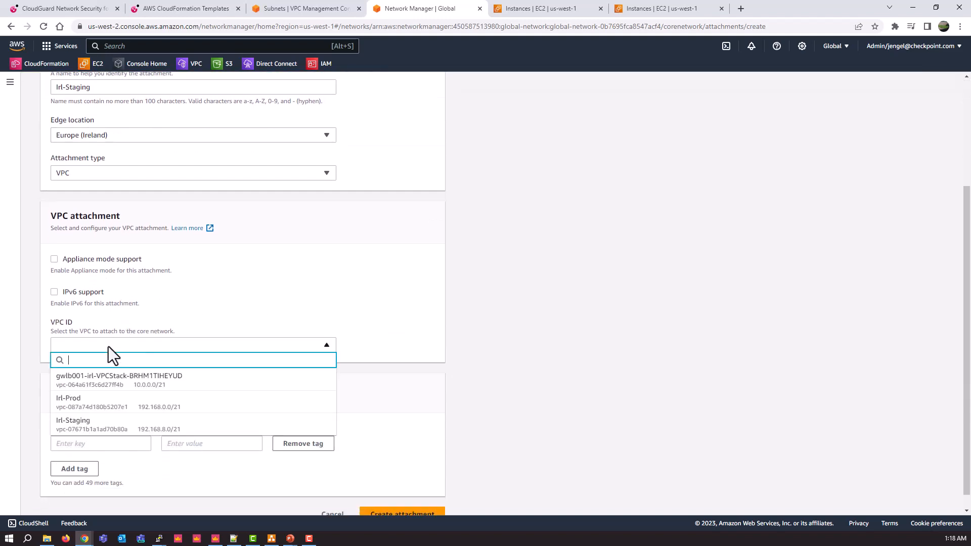
left_click(121, 429)
- Tag the Irl-Staging attachment with key role and value spoke, and create it
scroll(124, 373, "down", 3)
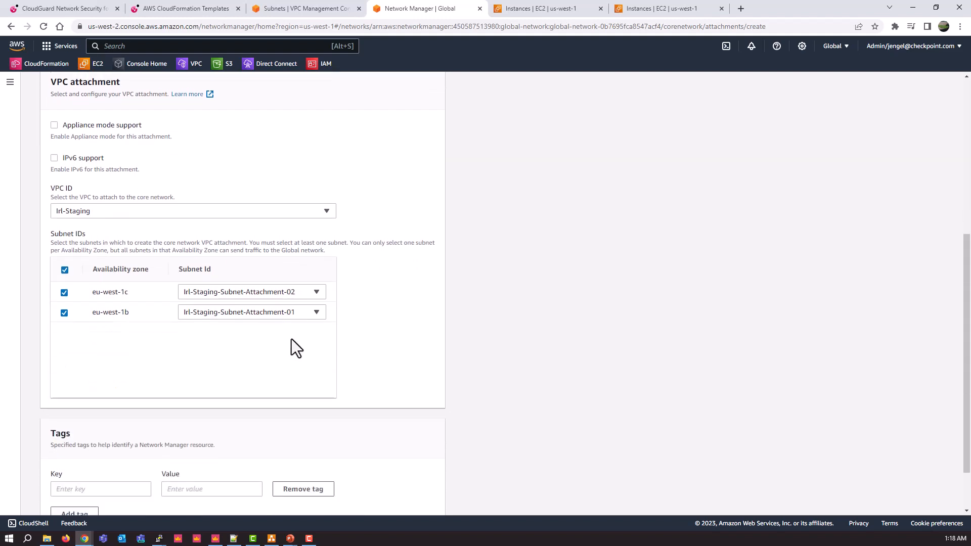
scroll(226, 344, "down", 1)
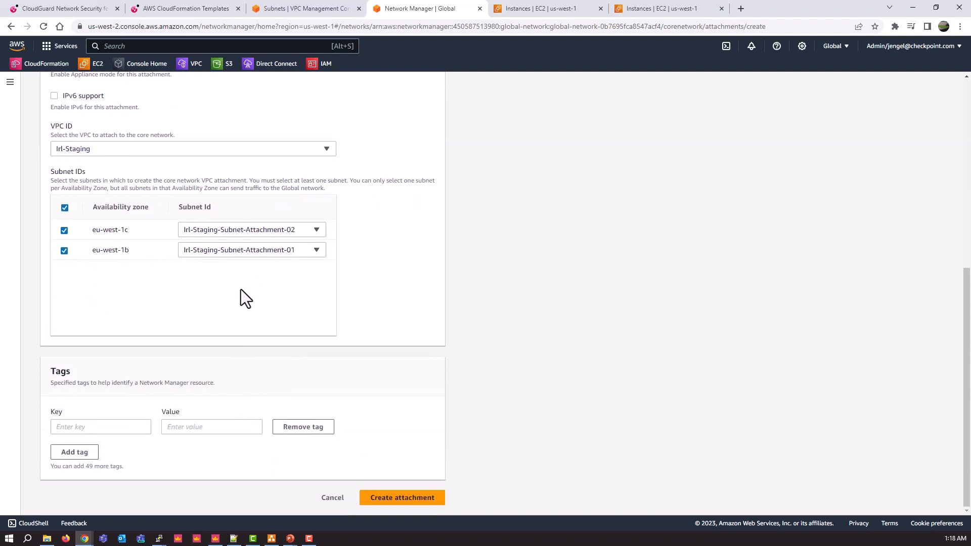
left_click(84, 423)
type("role")
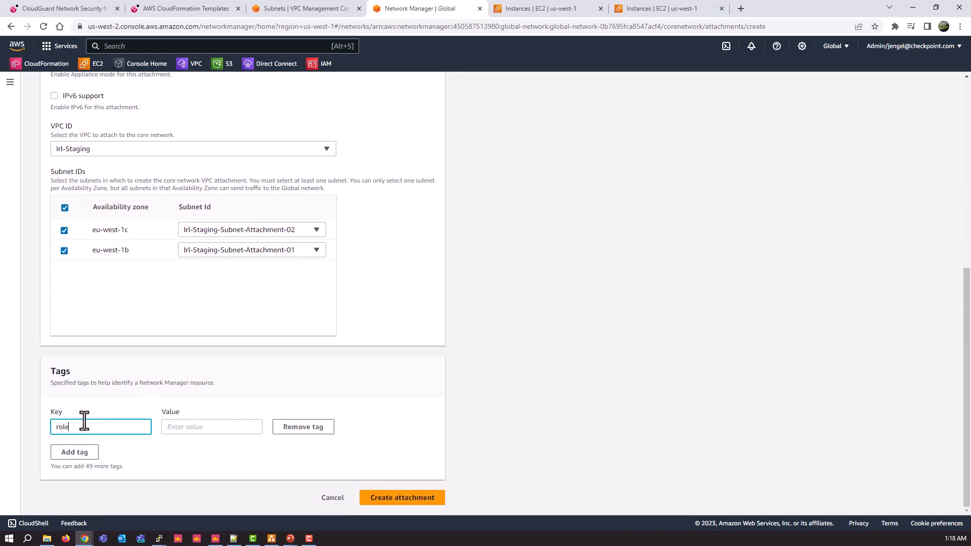
key("Tab")
type("spoke")
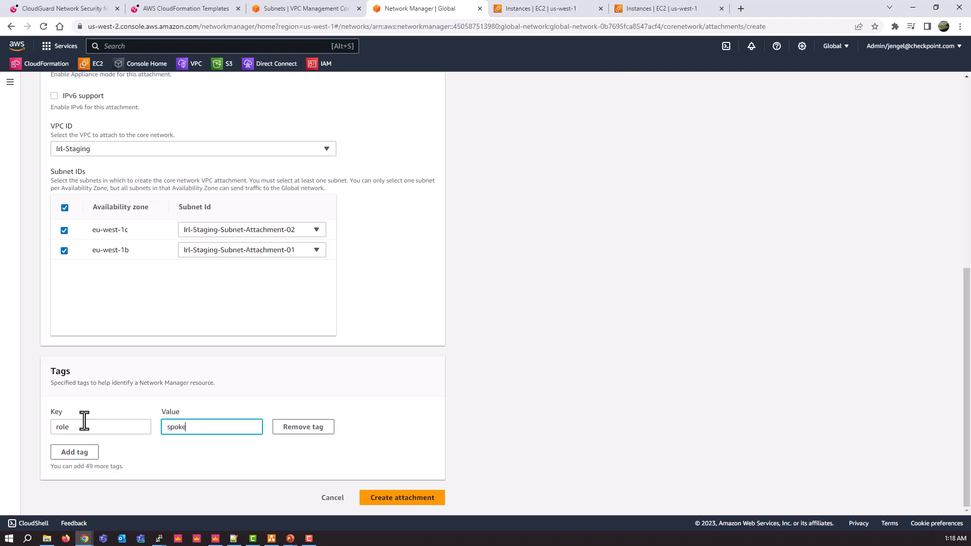
left_click(392, 499)
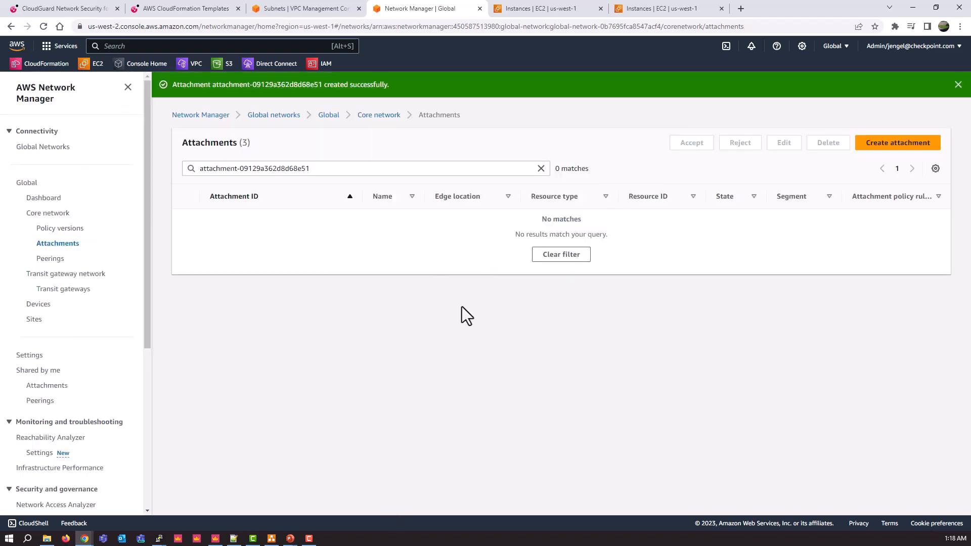
- Clear the filter on the attachments list and widen its Name column
left_click(541, 169)
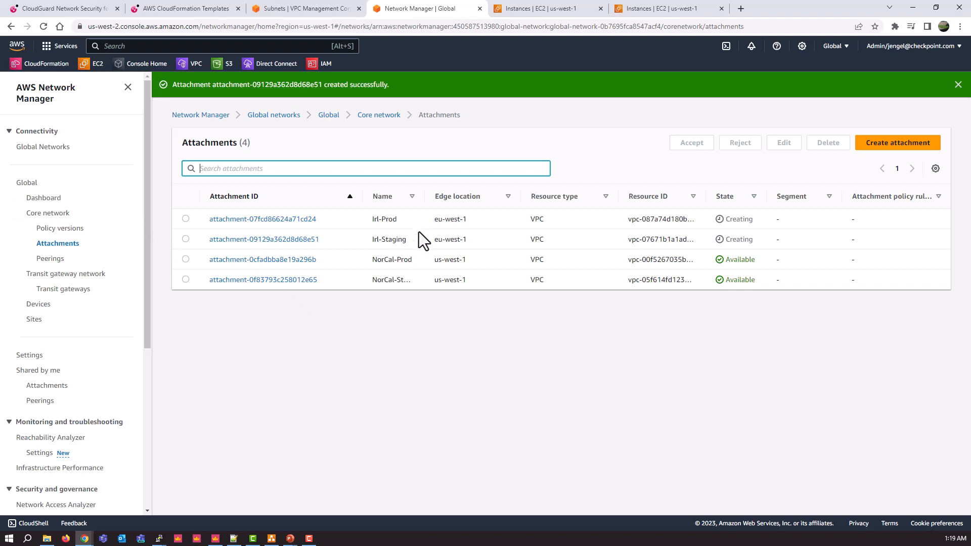
left_click_drag(425, 202, 453, 203)
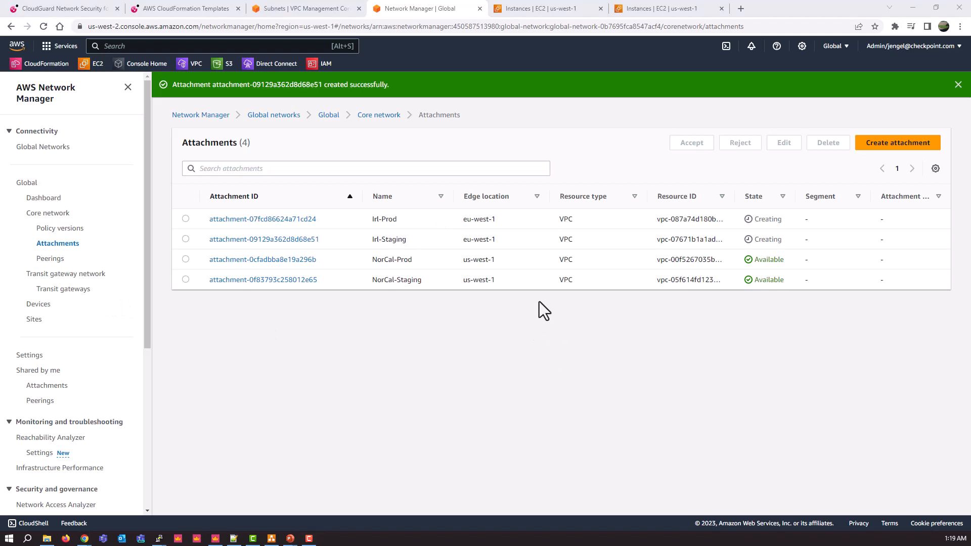
- Switch to the draw.io network diagram to examine the attachment subnets of the US and EU security VPCs, and return to the AWS console
key("alt+Tab")
left_click(156, 429)
left_click(539, 429)
left_click(173, 430)
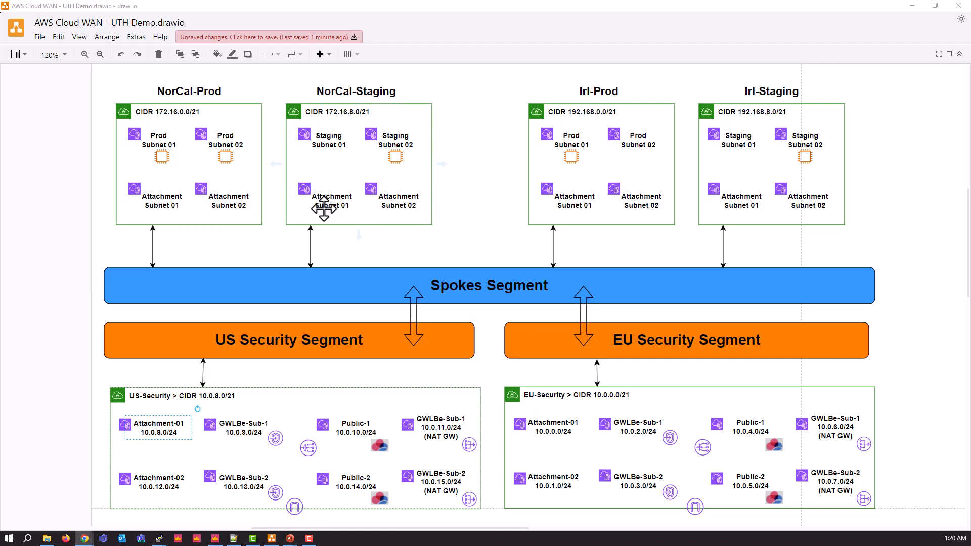
key("alt+Tab")
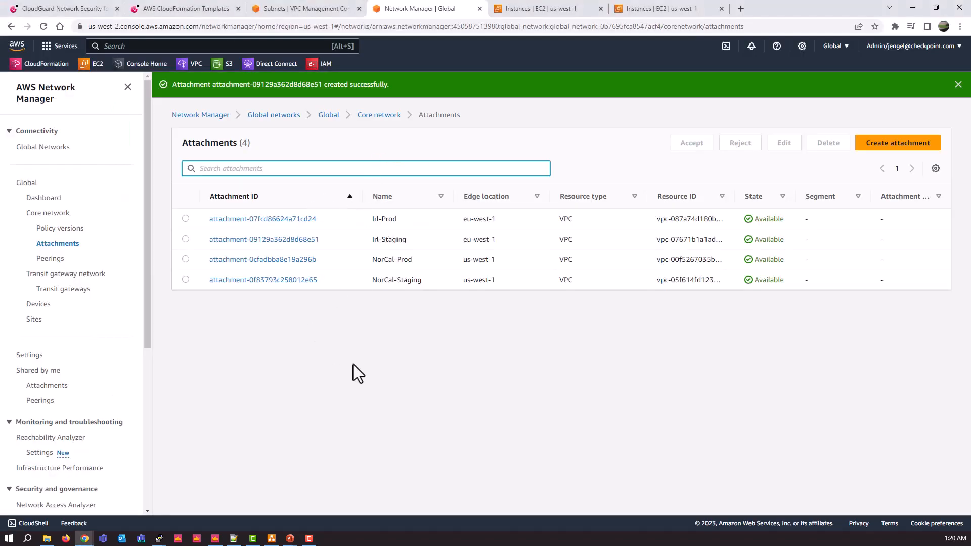
- Start an attachment named NorCal-Security with edge location US West (N. California)
left_click(877, 145)
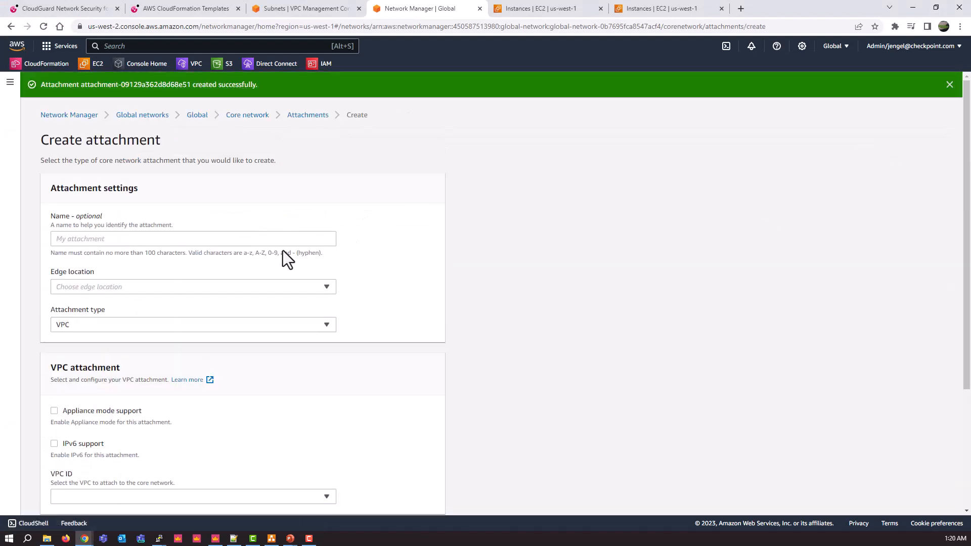
left_click(145, 238)
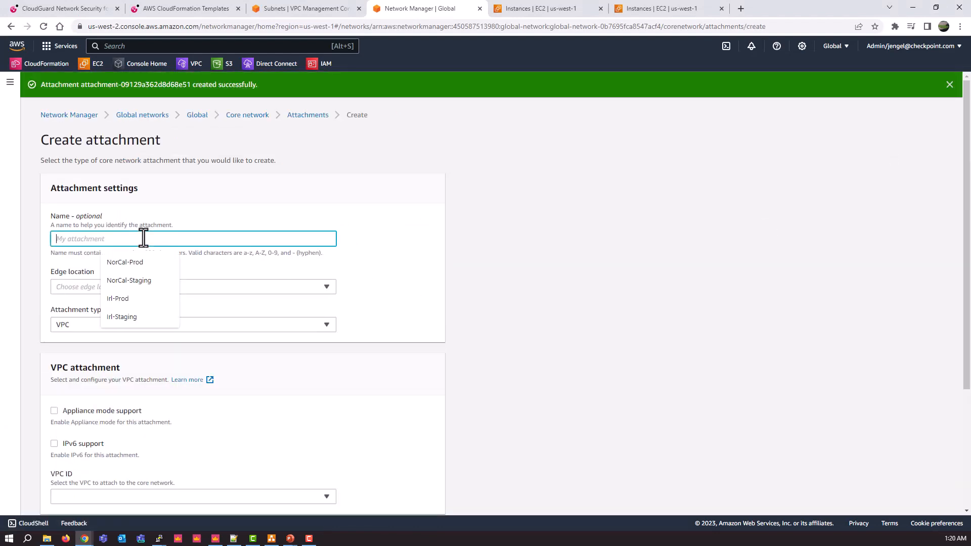
type("NorCal")
type("-Security")
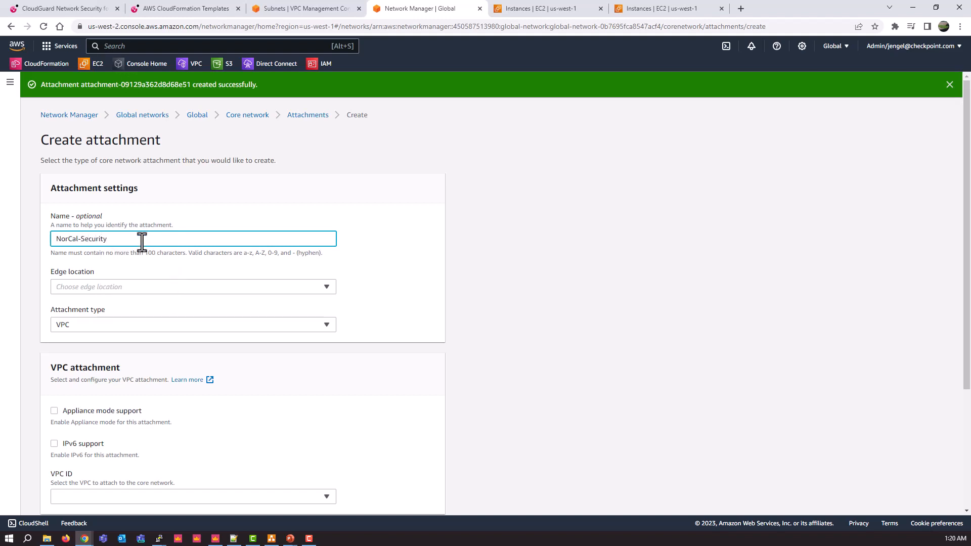
left_click(121, 286)
left_click(107, 318)
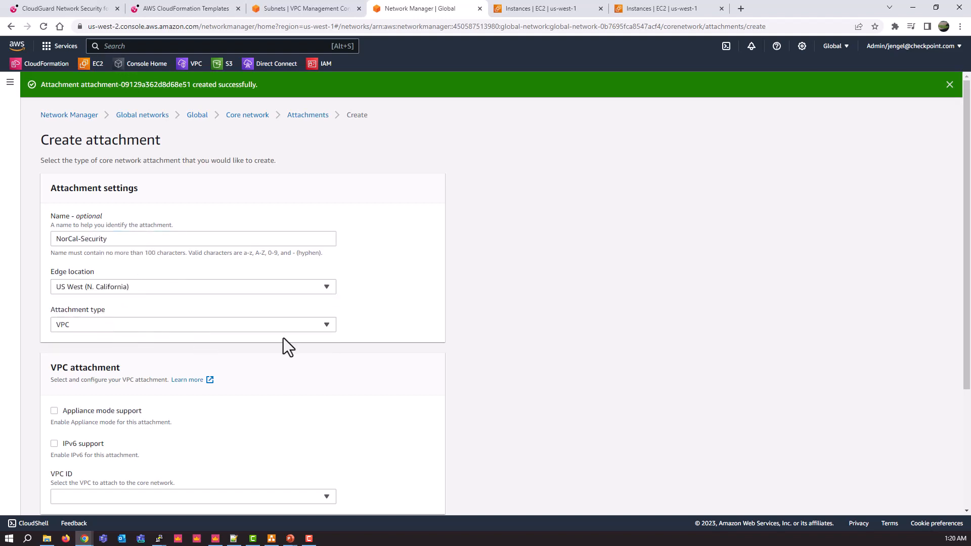
- Enable appliance mode support for the NorCal-Security attachment and choose the gwlb002-VPCStack-1FK957GL4MBH5 VPC
scroll(493, 360, "down", 2)
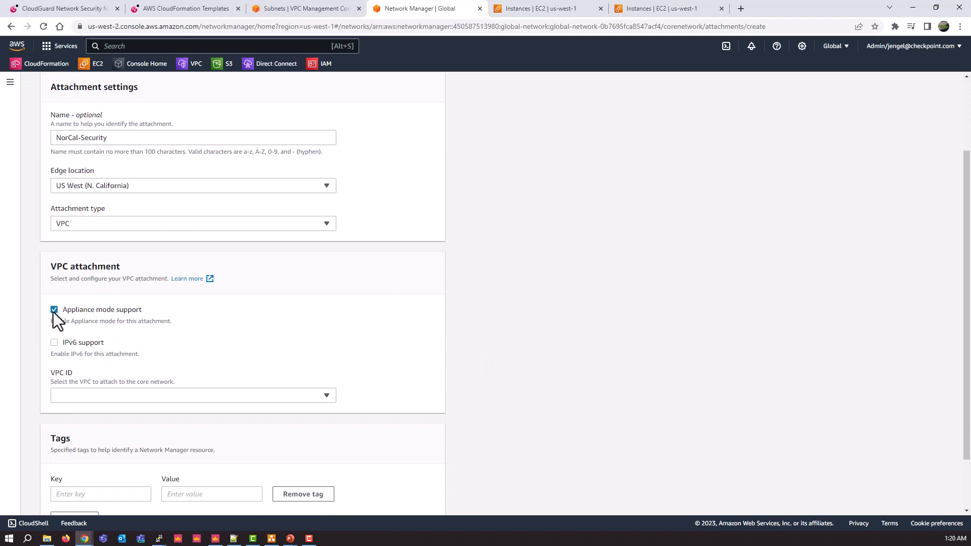
scroll(298, 332, "down", 2)
left_click(129, 330)
left_click(136, 365)
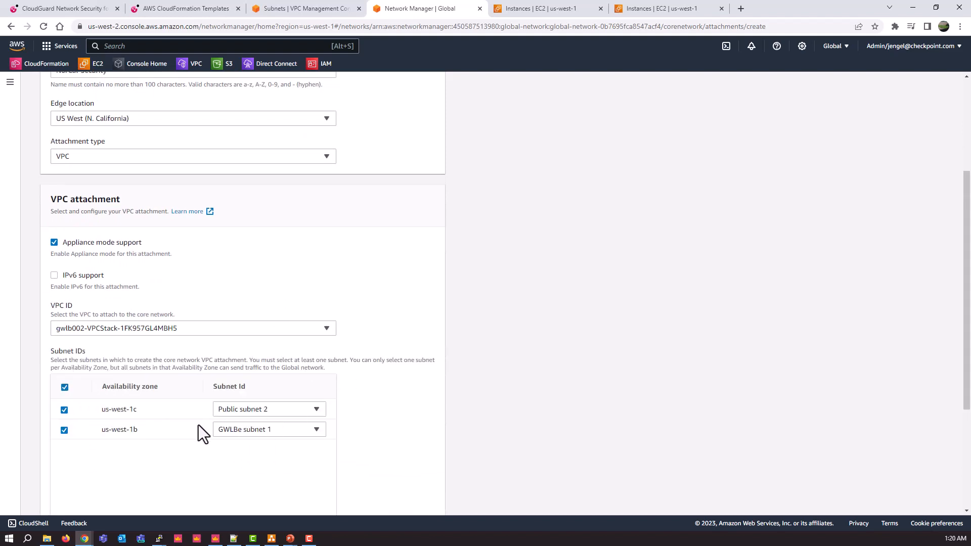
- Set the NorCal-Security subnets to Attachment subnet 2 for us-west-1c and Attachment subnet 1 for us-west-1b
left_click(257, 413)
scroll(283, 460, "down", 1)
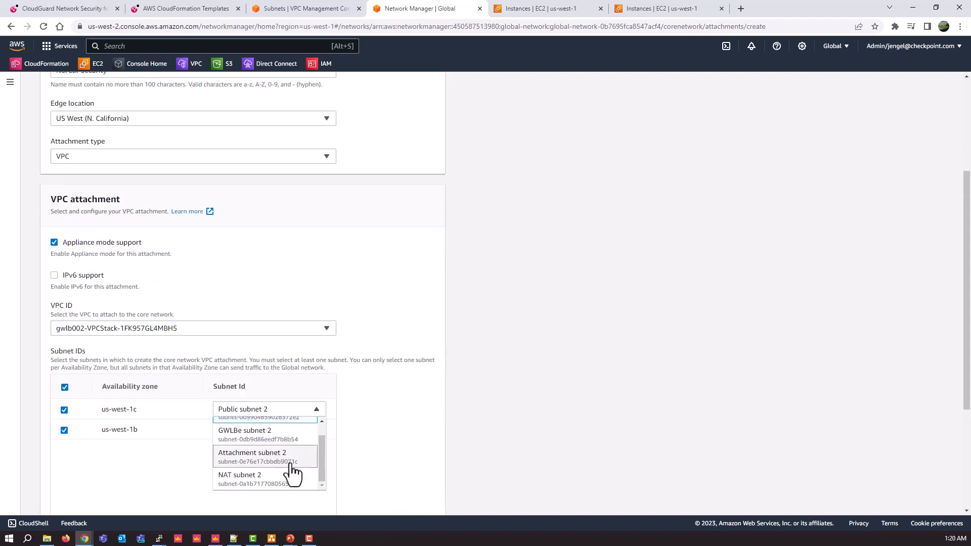
left_click(278, 460)
left_click(250, 434)
scroll(253, 463, "down", 2)
left_click(256, 473)
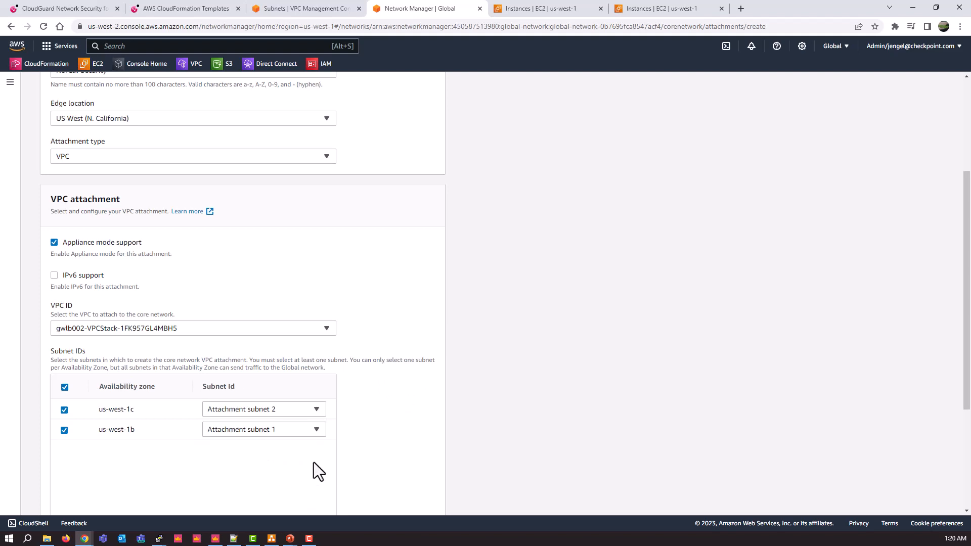
- Tag the NorCal-Security attachment with key role and value NorCal-Security, and create it
scroll(400, 420, "down", 4)
left_click(88, 427)
type("rol")
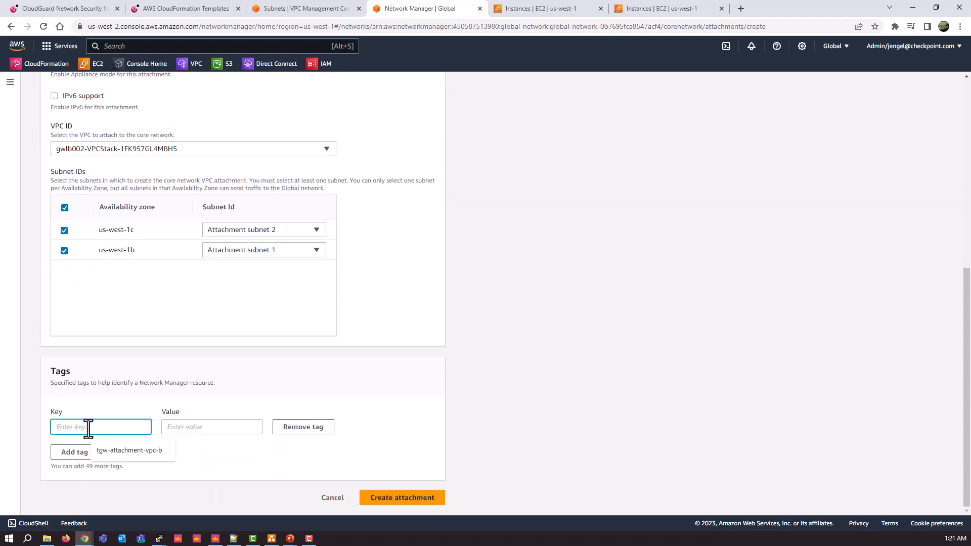
type("e")
key("Tab")
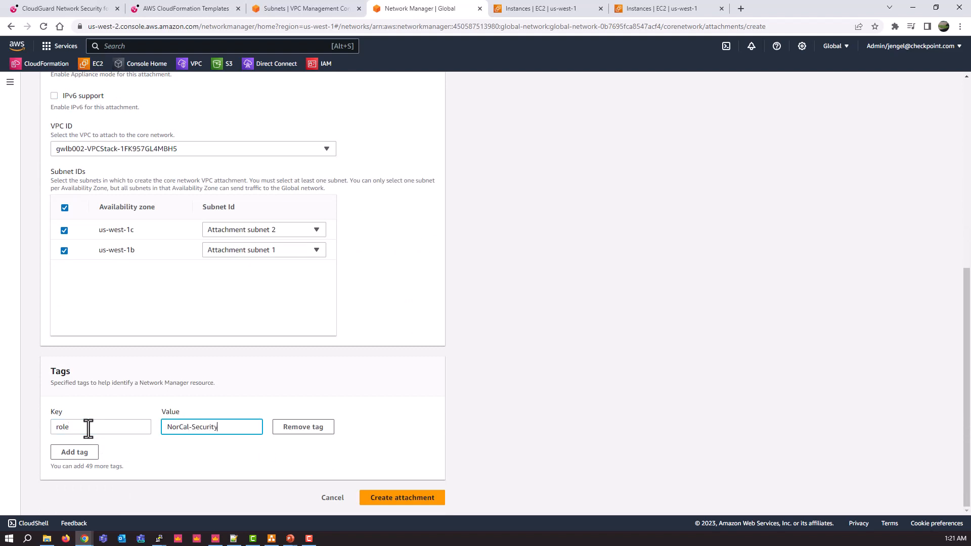
left_click(405, 499)
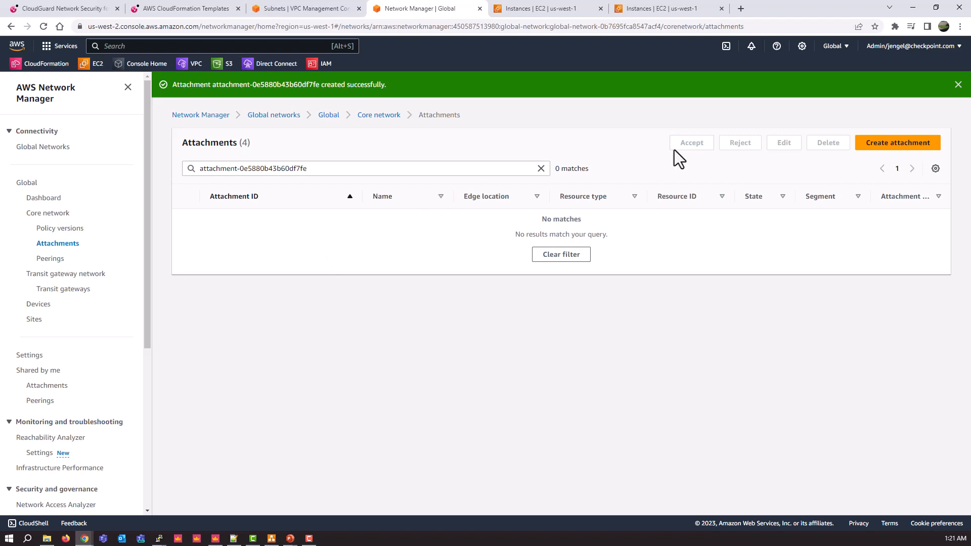
- Start an attachment named Irl-Security with edge location Europe (Ireland) and appliance mode support enabled
left_click(890, 146)
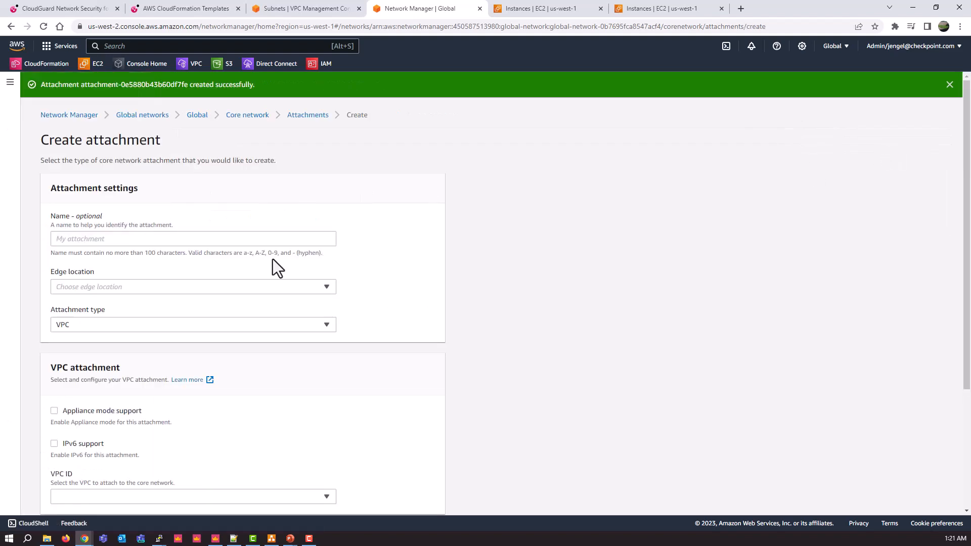
left_click(132, 238)
type("I")
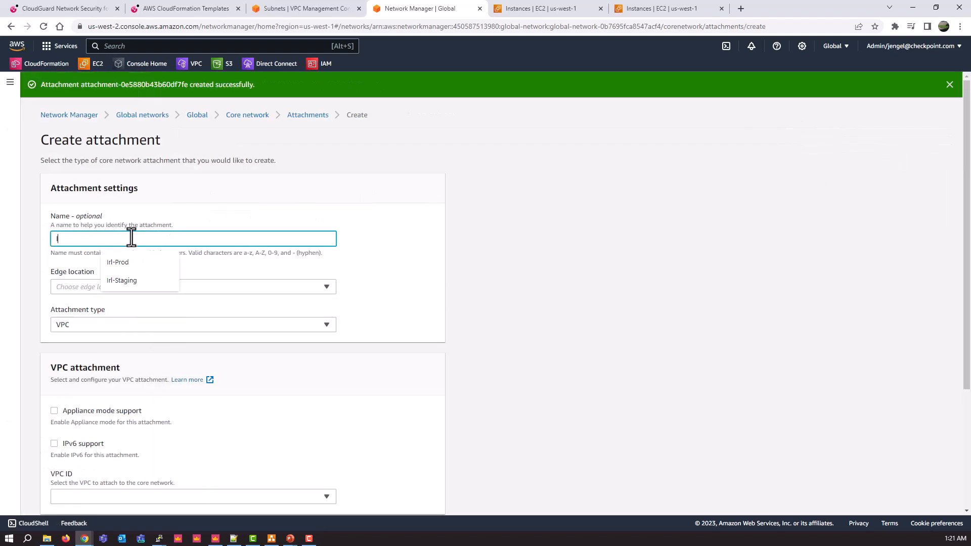
type("rl-Secu")
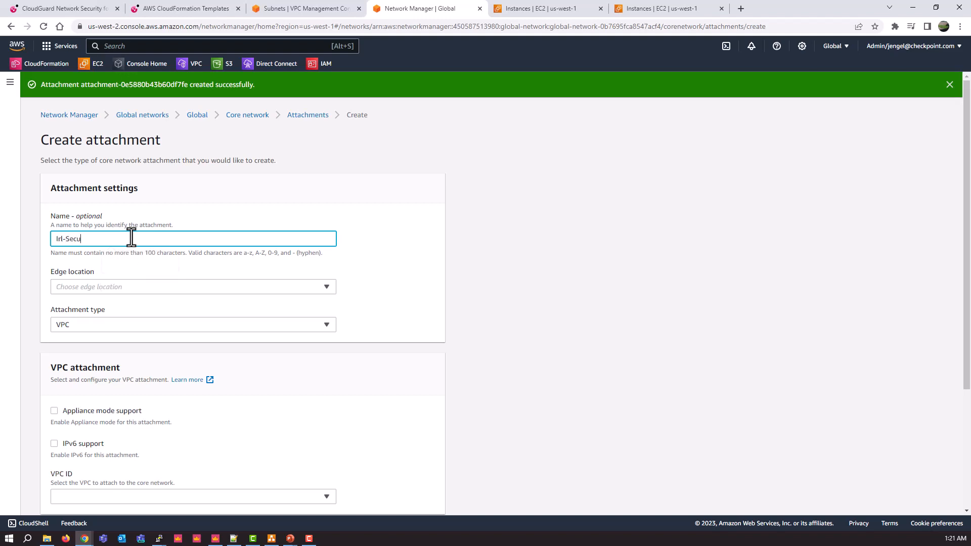
left_click(110, 288)
left_click(97, 340)
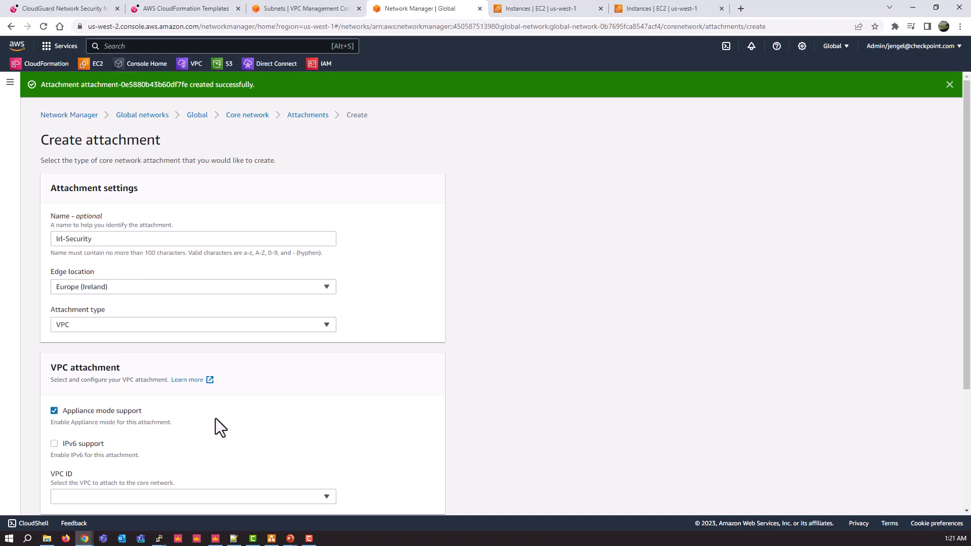
- Choose the gwlb001-irl-VPCStack-BRHM1TIHEYUD VPC for the Irl-Security attachment
scroll(253, 420, "down", 3)
left_click(152, 344)
left_click(131, 376)
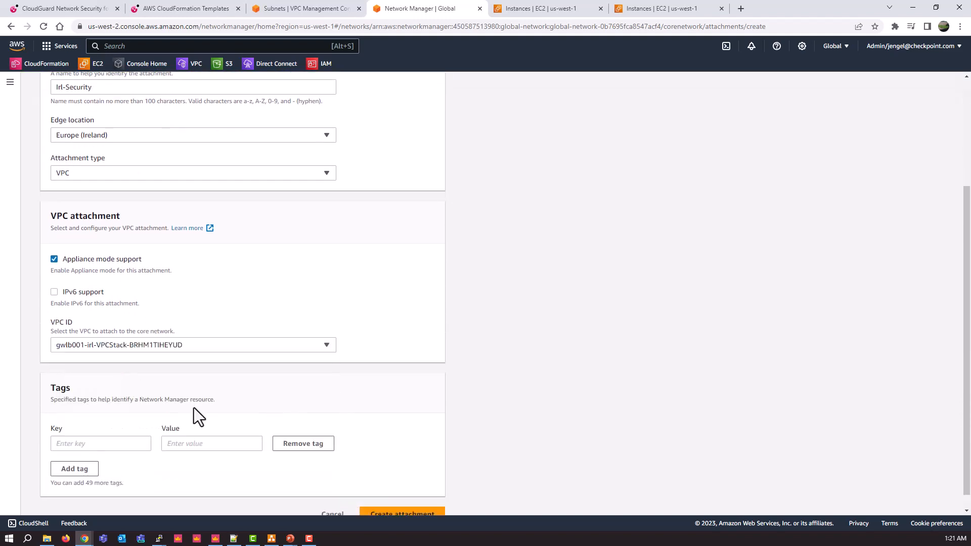
- Set the Irl-Security subnets to Attachment subnet 1 for eu-west-1b and Attachment subnet 2 for eu-west-1c
scroll(246, 291, "down", 3)
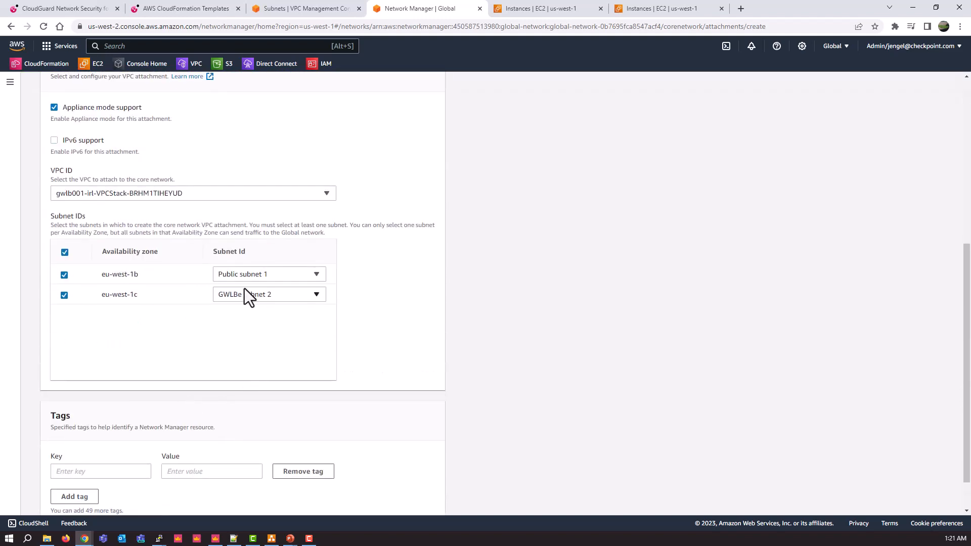
left_click(240, 274)
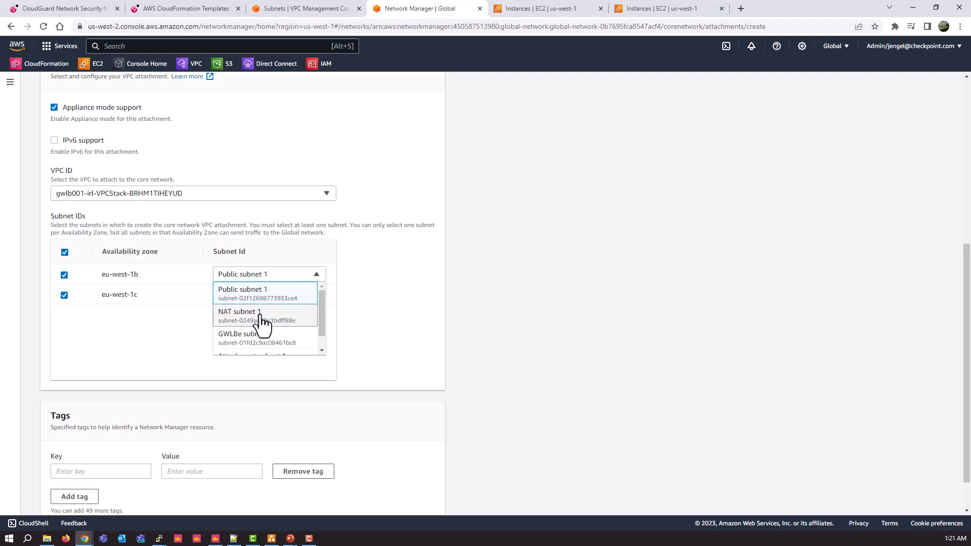
scroll(261, 331, "down", 1)
left_click(262, 344)
left_click(244, 296)
scroll(254, 349, "down", 1)
left_click(254, 329)
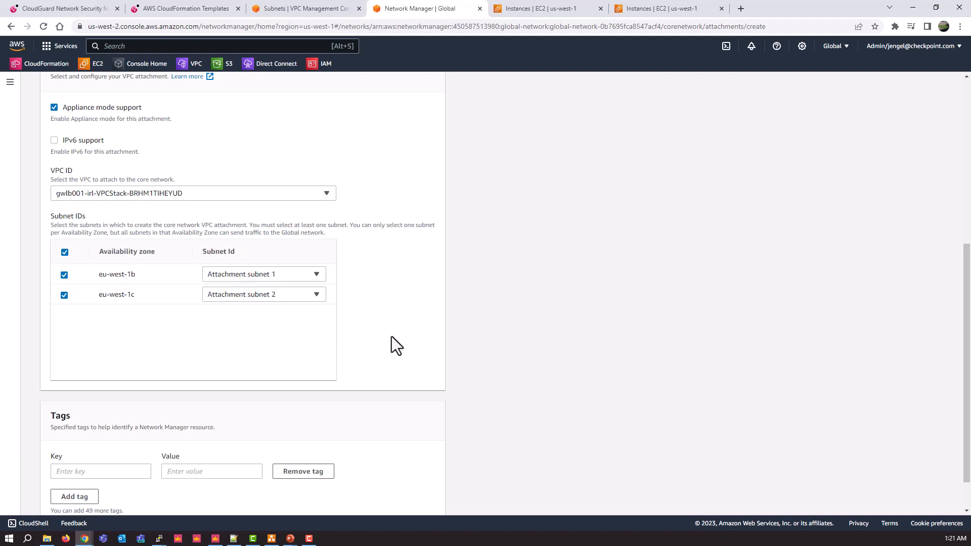
scroll(391, 336, "down", 1)
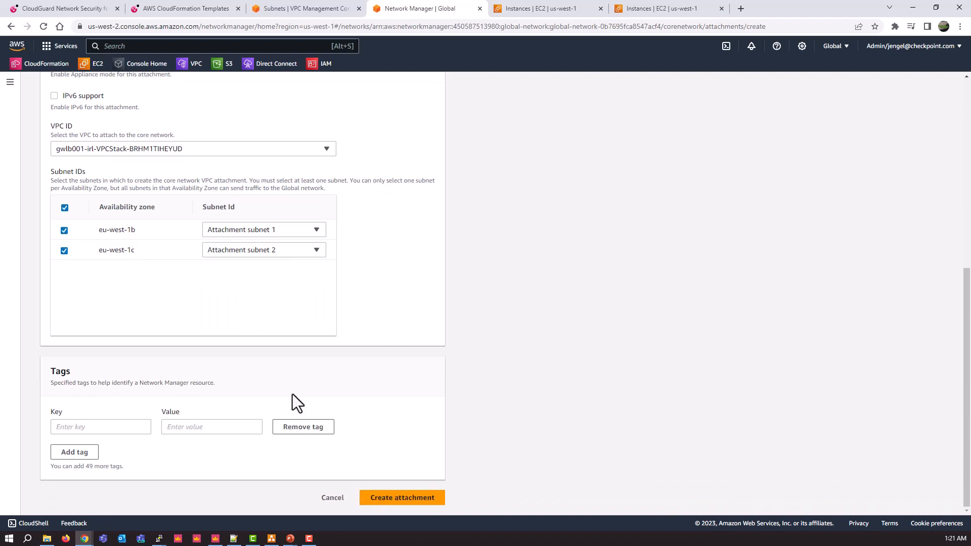
- Tag the Irl-Security attachment with key role and value Irl-Security, and create it
type("role")
key("Tab")
type("Irl-")
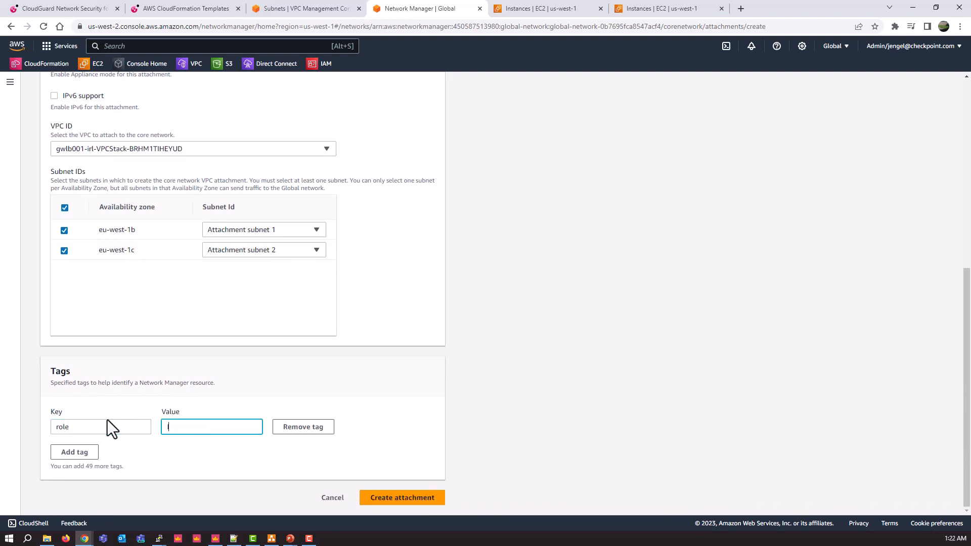
type("Security")
left_click(389, 498)
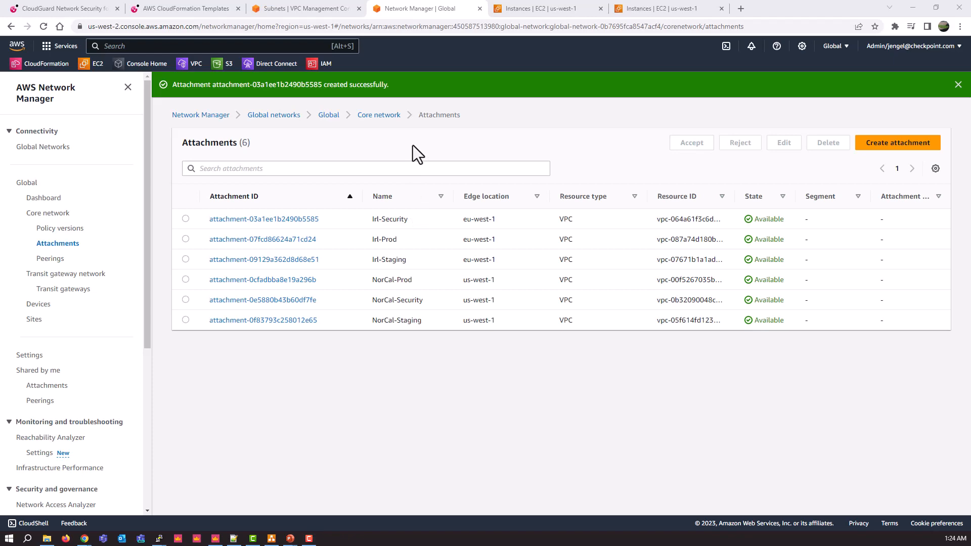
- Switch to the draw.io diagram and add the text label "0.0.0.0/0 to the Core" just above the Spokes Segment
key("alt+Tab")
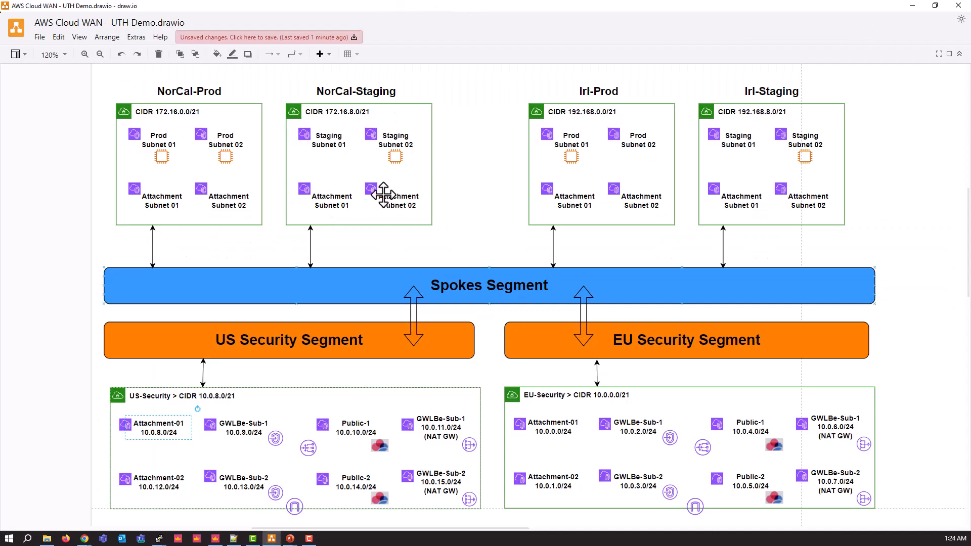
left_click(571, 140)
left_click(638, 140)
left_click(726, 134)
left_click(797, 144)
double_click(462, 252)
left_click(462, 246)
type("0.0.0.0/0 to the Core")
left_click(469, 205)
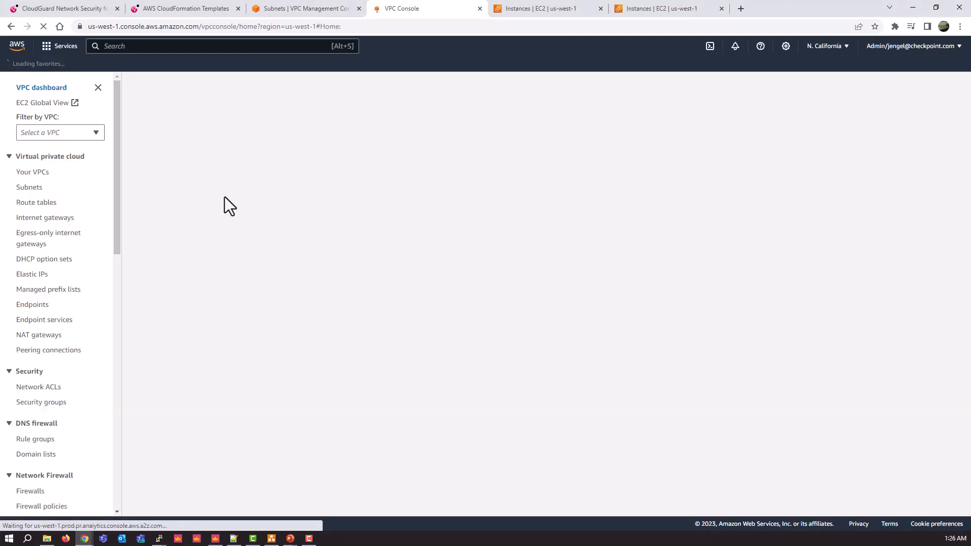
- List the N. California VPC route tables and show the routes of the main NorCal-Prod table
left_click(36, 203)
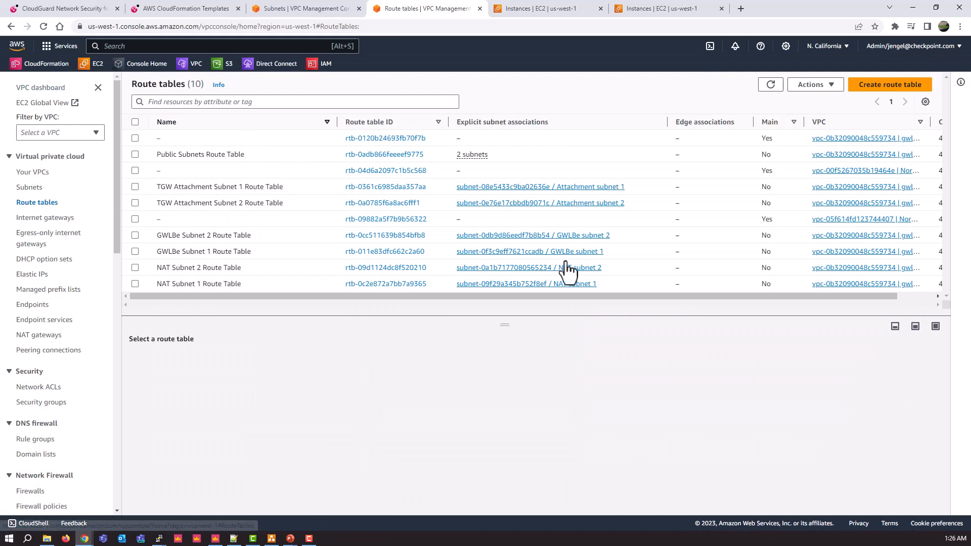
left_click_drag(860, 298, 940, 183)
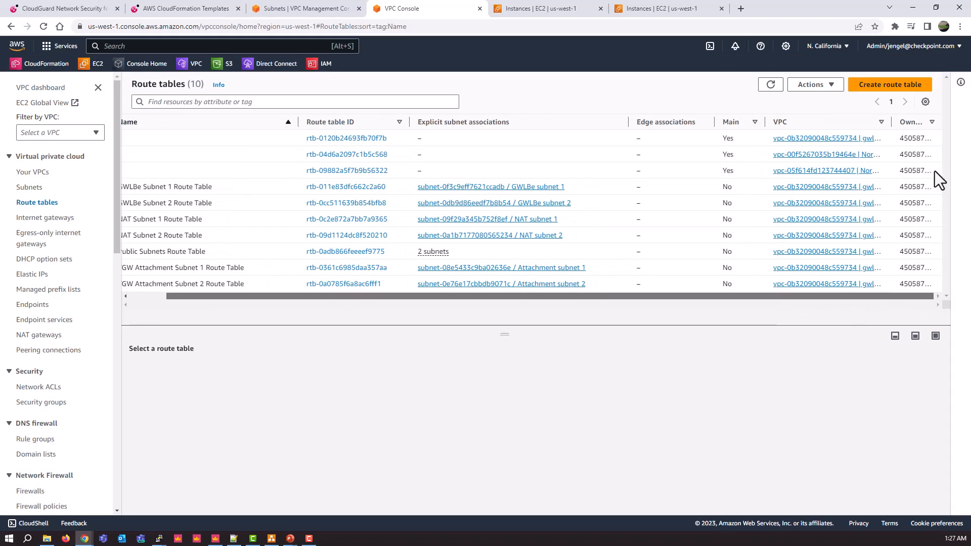
left_click_drag(891, 126, 929, 129)
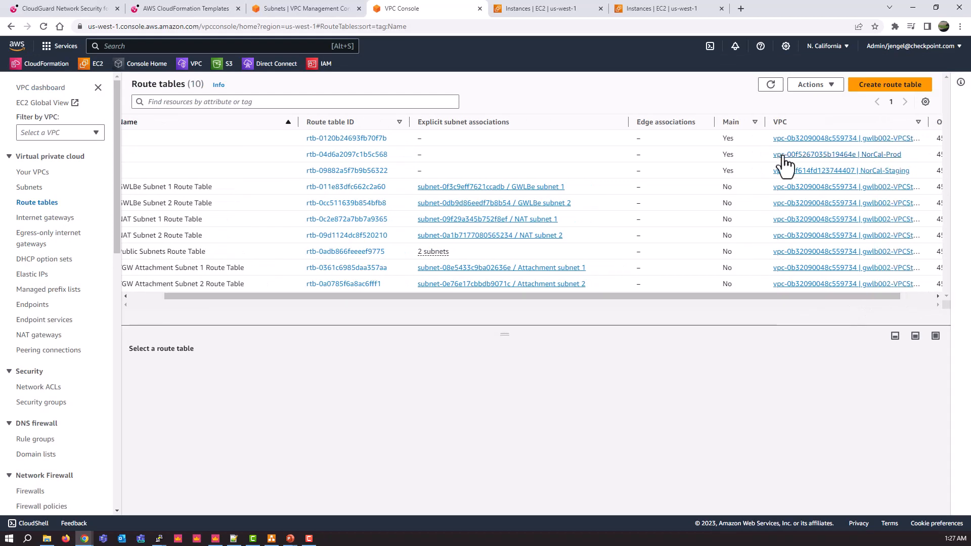
left_click(163, 157)
left_click(197, 370)
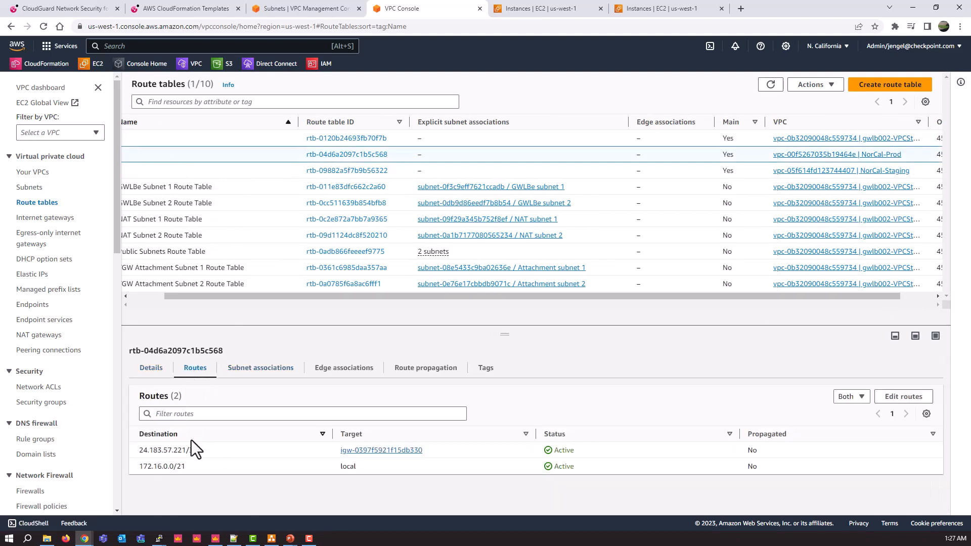
- Add a 0.0.0.0/0 route targeting the Core Network to the NorCal-Prod route table and save it
left_click(883, 403)
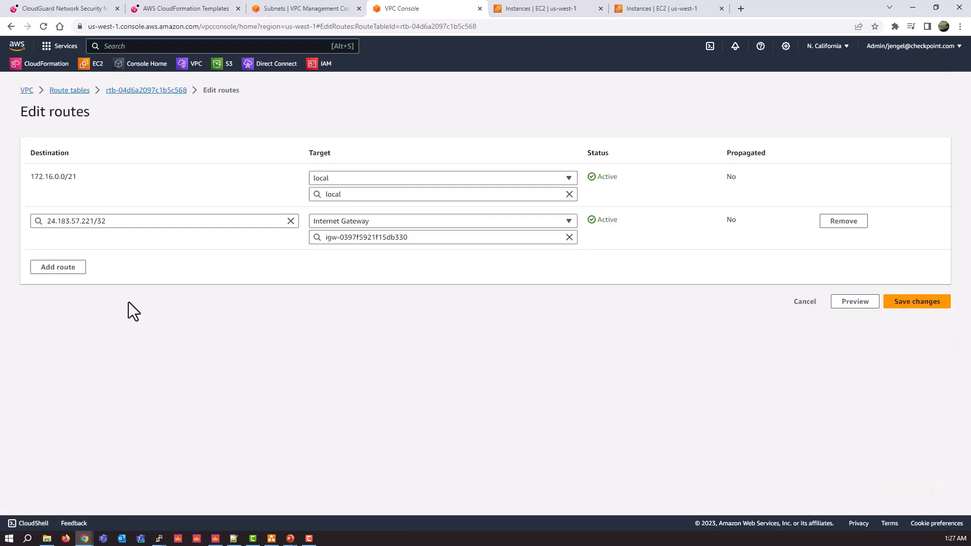
left_click(59, 265)
left_click(67, 264)
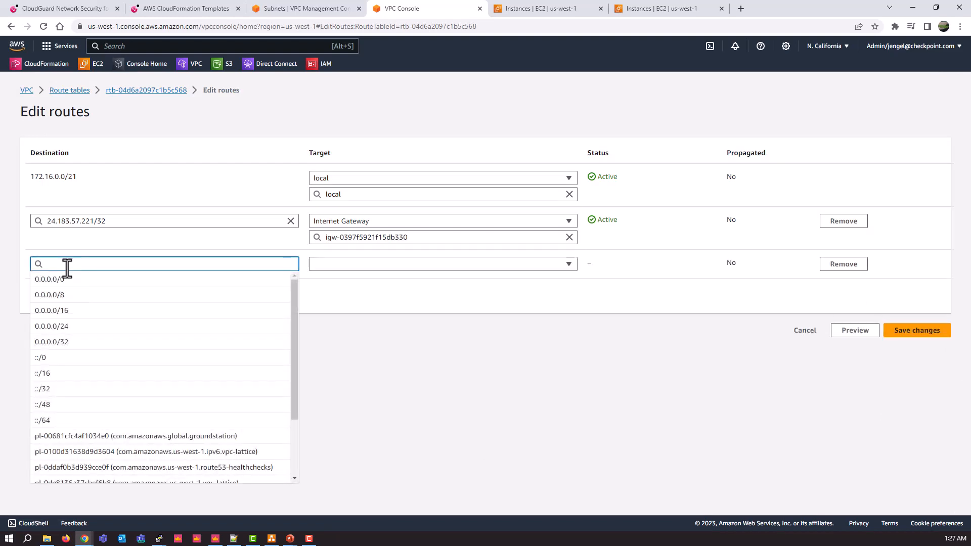
left_click(57, 281)
left_click(337, 265)
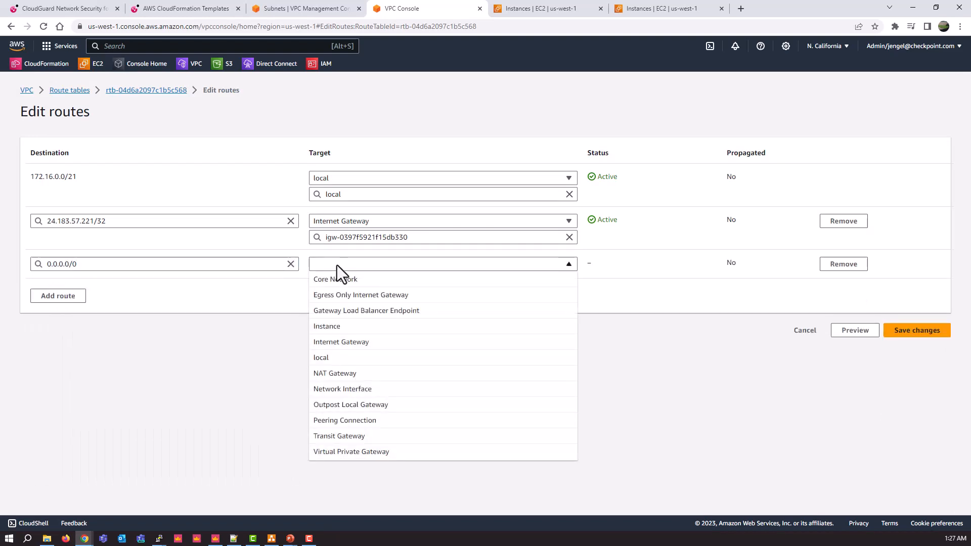
left_click(336, 277)
type("arn:")
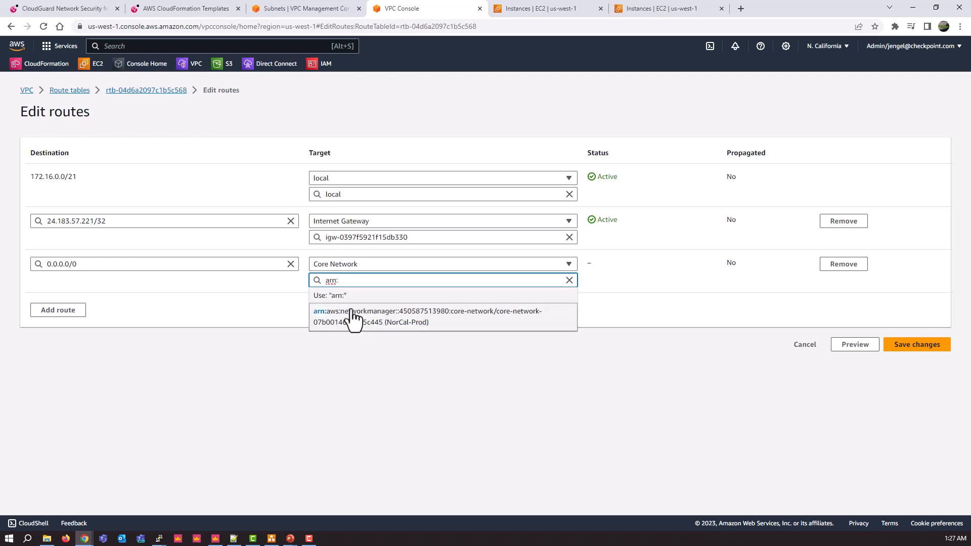
left_click(351, 317)
left_click(912, 349)
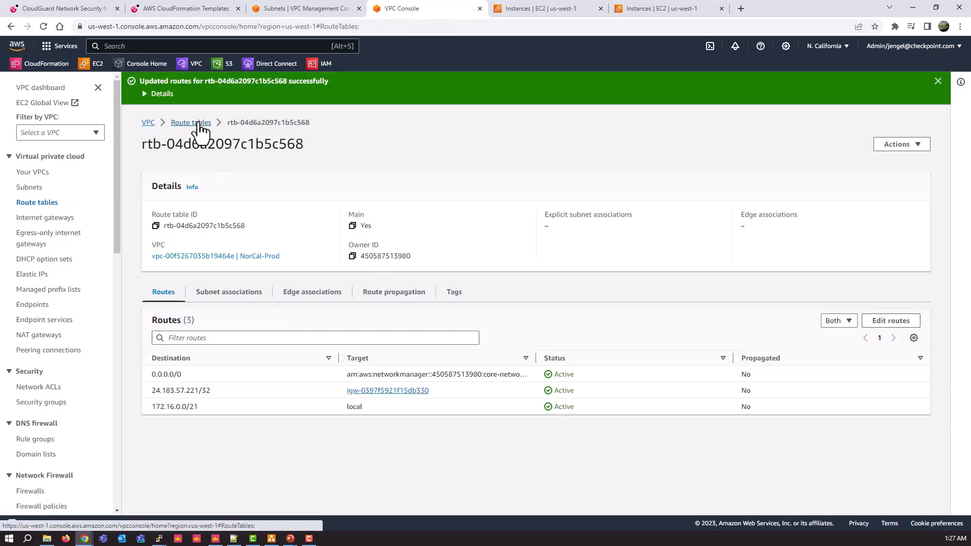
- Return to the route table list and show the routes of the main NorCal-Staging table
left_click(192, 123)
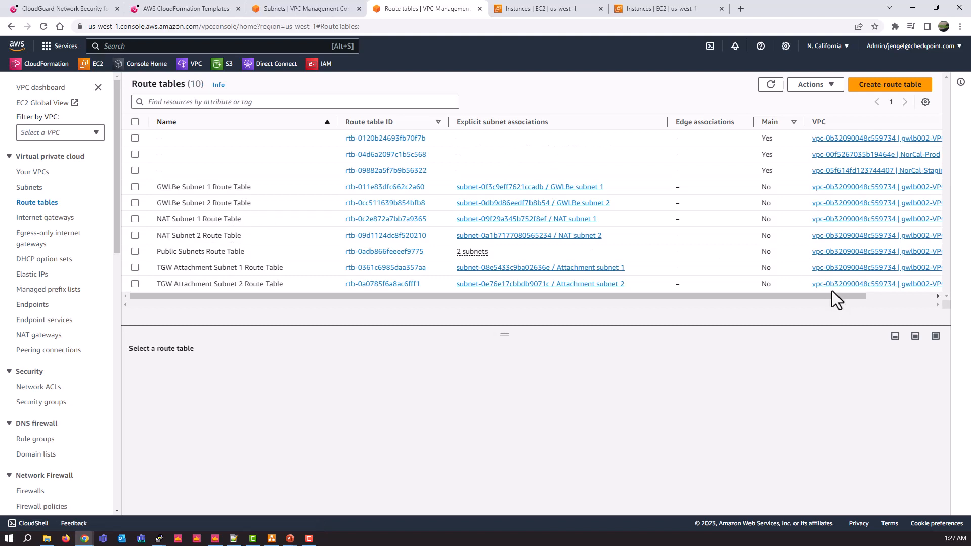
left_click_drag(837, 296, 956, 263)
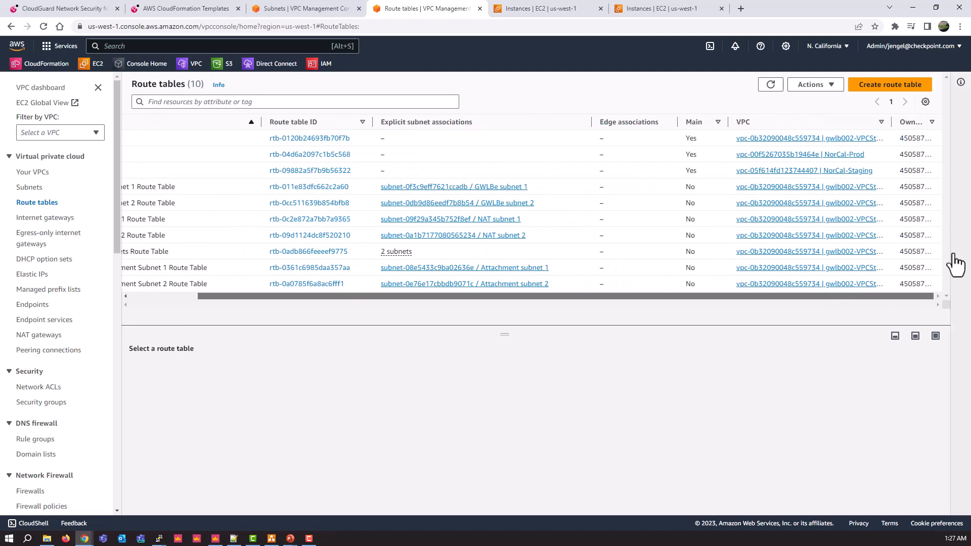
left_click(645, 170)
left_click(195, 368)
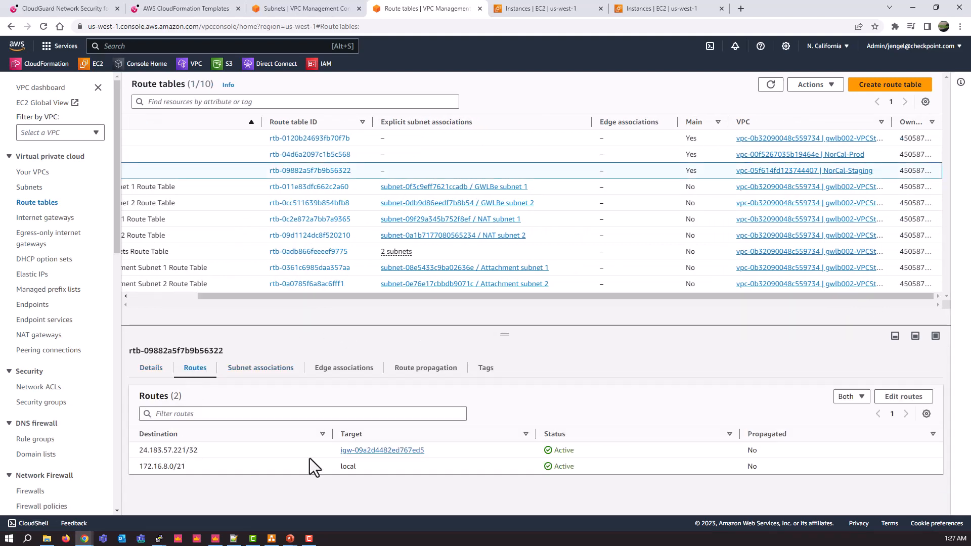
- Add a 0.0.0.0/0 route targeting the Core Network to the NorCal-Staging route table and save it
left_click(914, 398)
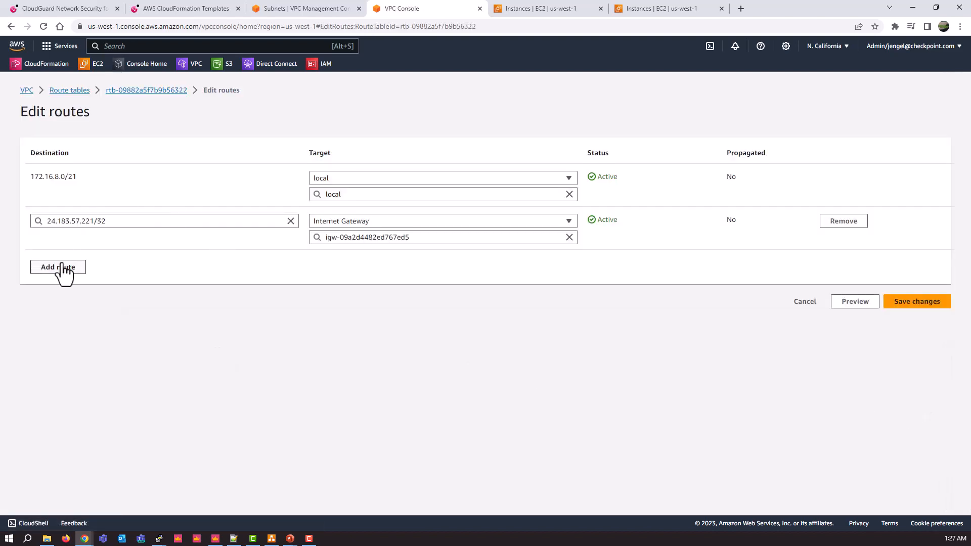
left_click(64, 269)
left_click(65, 267)
left_click(186, 283)
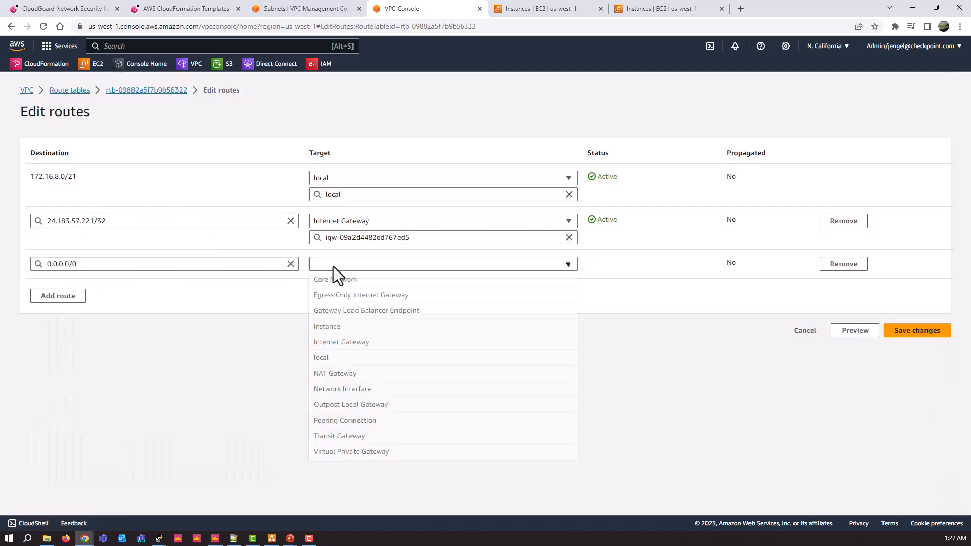
left_click(335, 295)
left_click(351, 282)
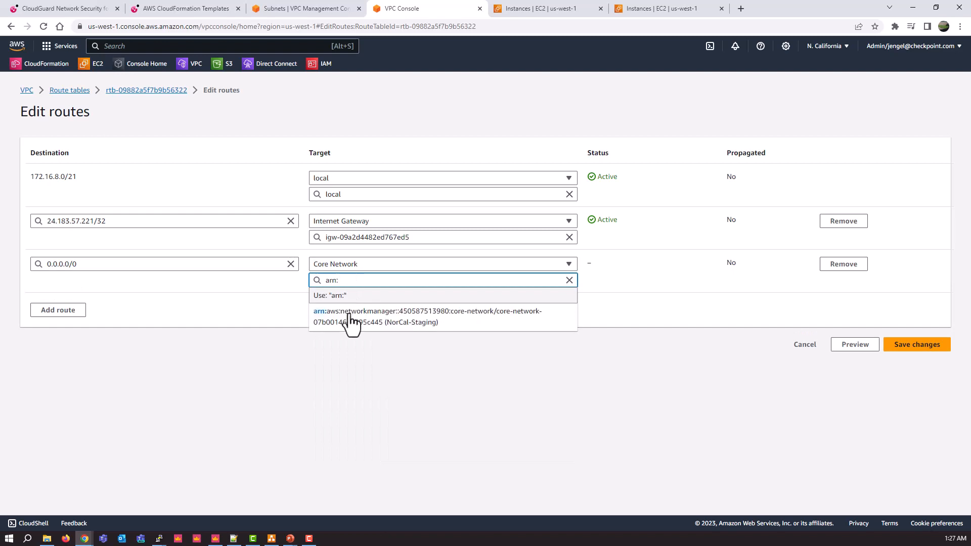
left_click(349, 313)
left_click(895, 346)
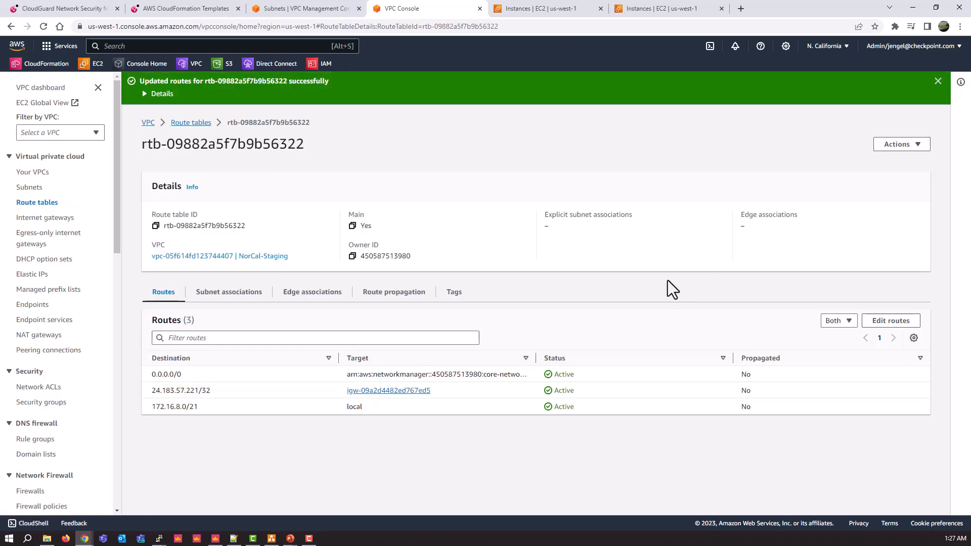
- Switch the VPC console region to Europe (Ireland) eu-west-1
left_click(824, 46)
scroll(753, 344, "down", 4)
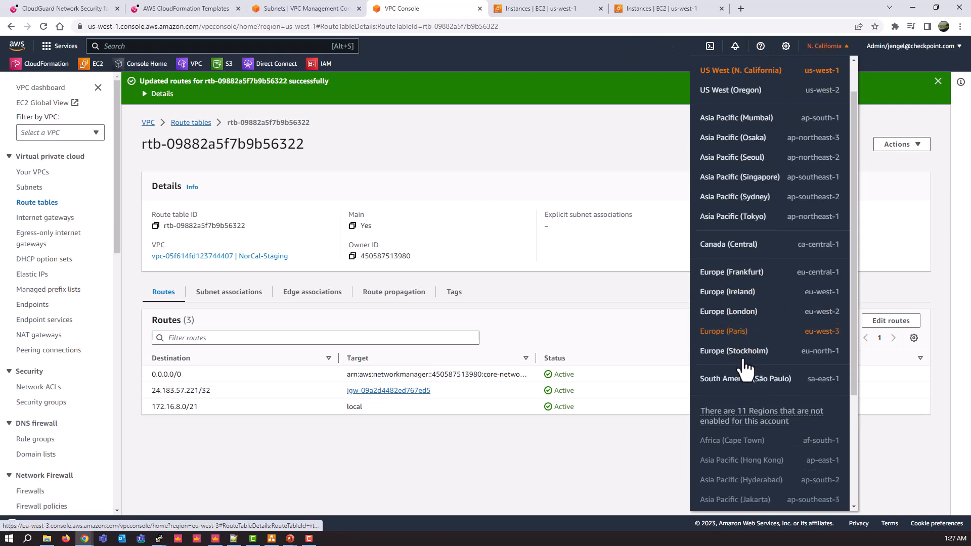
scroll(748, 349, "up", 4)
left_click(729, 333)
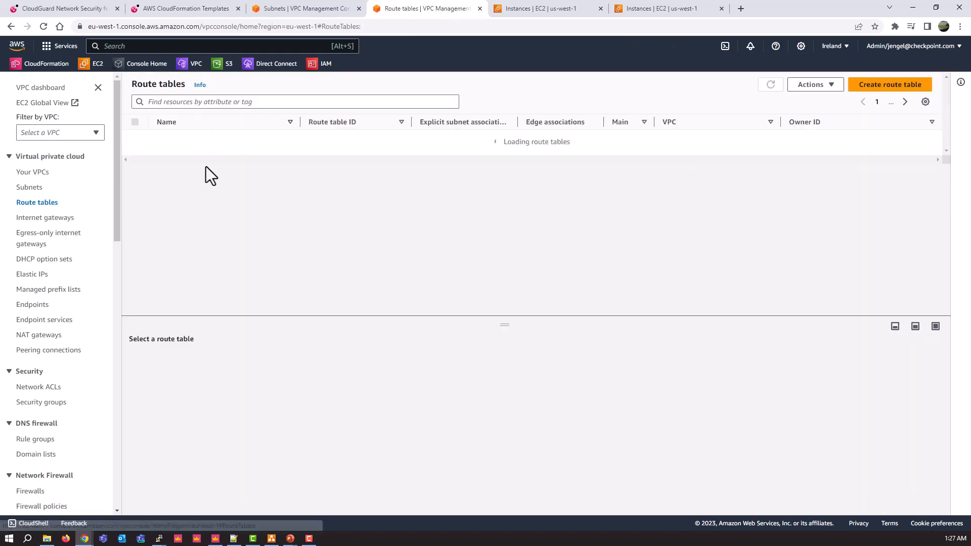
- Sort the Ireland route tables by name, widen the VPC column, and show the routes of the main Irl-Prod table
left_click(166, 123)
left_click_drag(781, 124, 836, 124)
left_click(433, 156)
left_click(195, 359)
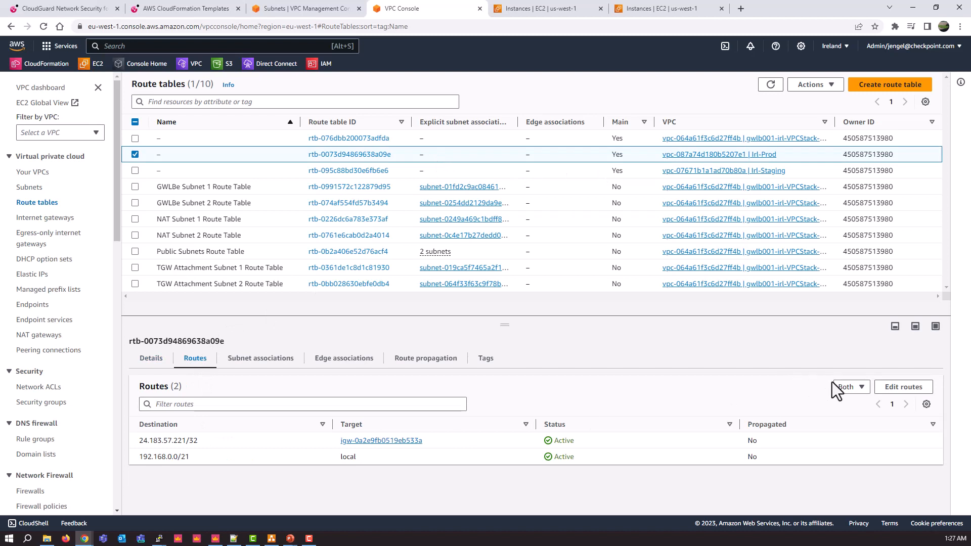
- Add a 0.0.0.0/0 route targeting the Core Network to the Irl-Prod route table and save it
left_click(899, 393)
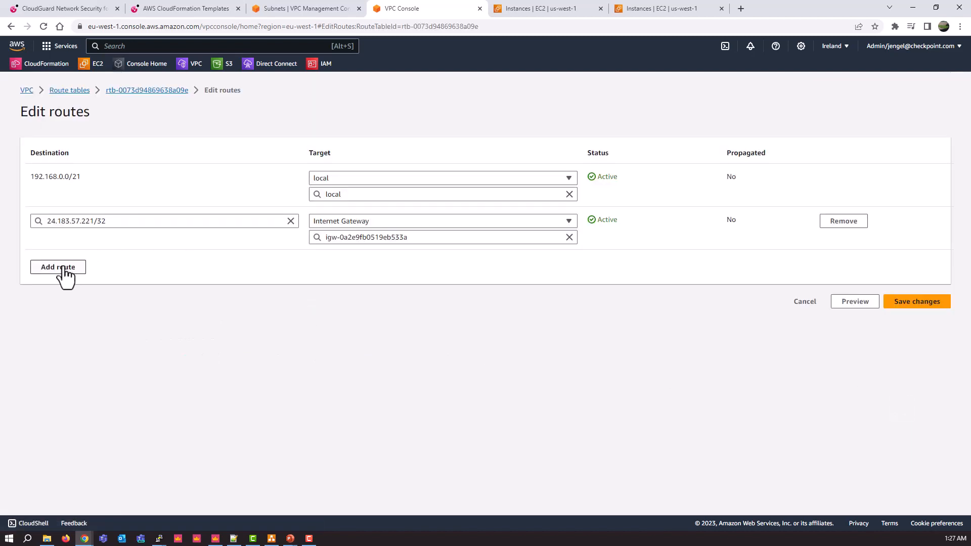
left_click(63, 267)
left_click(77, 281)
left_click(346, 265)
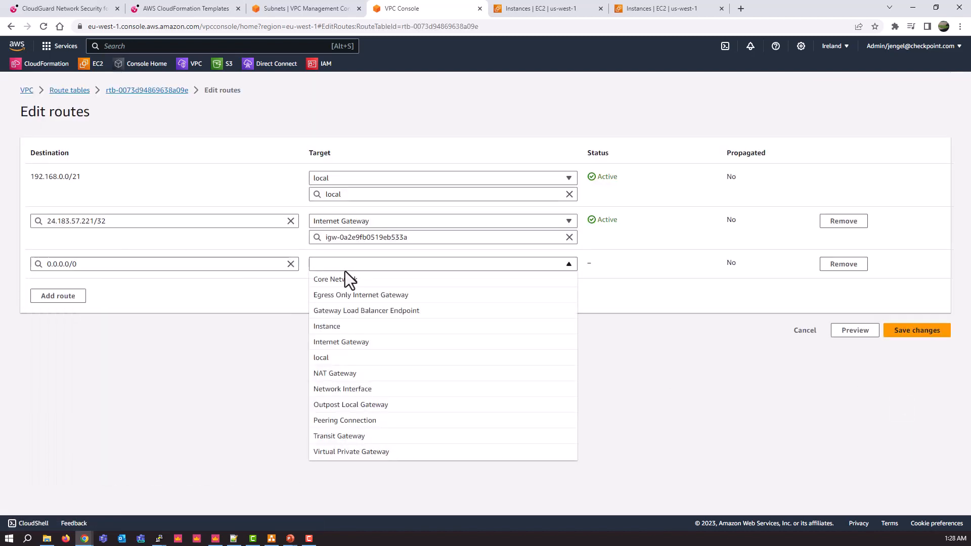
left_click(346, 277)
left_click(405, 311)
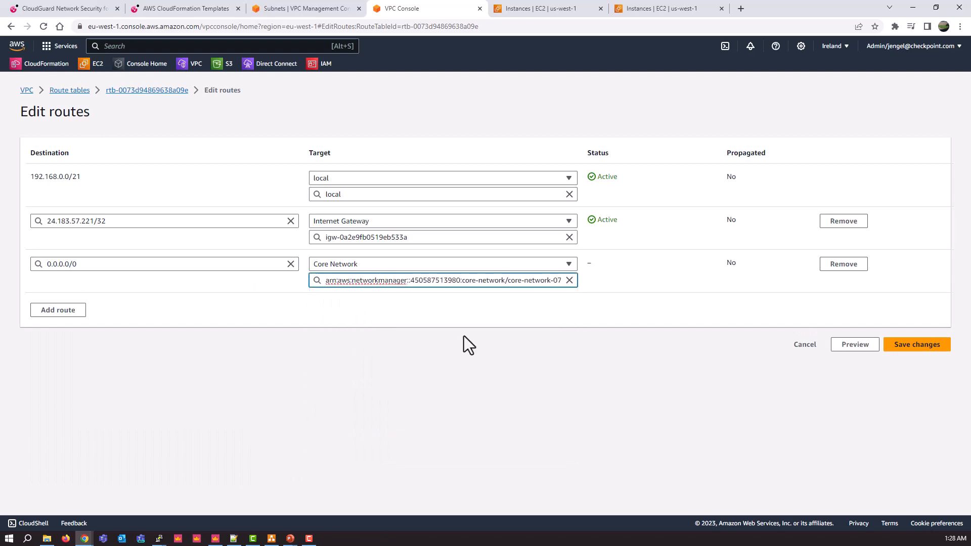
left_click(905, 346)
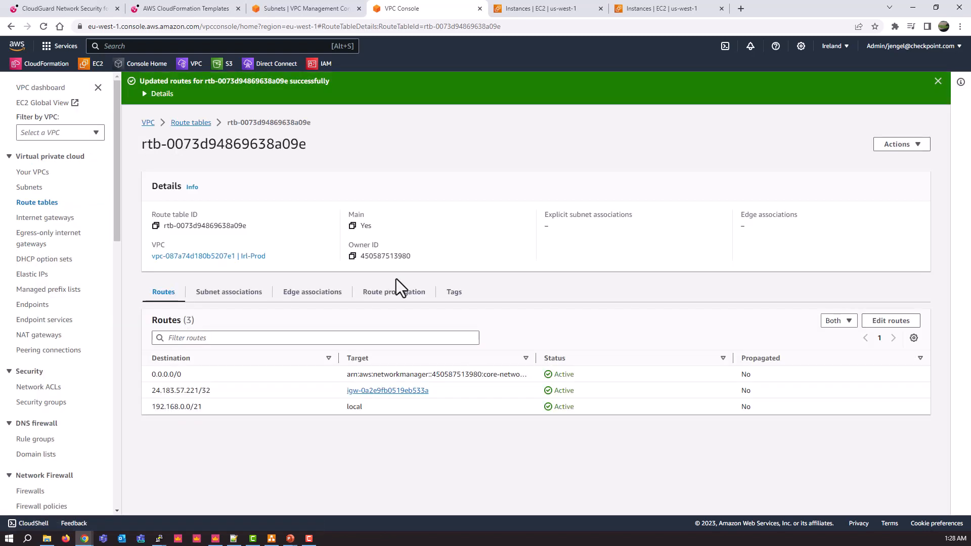
- Return to the route table list and show the routes of the main Irl-Staging table
left_click(190, 122)
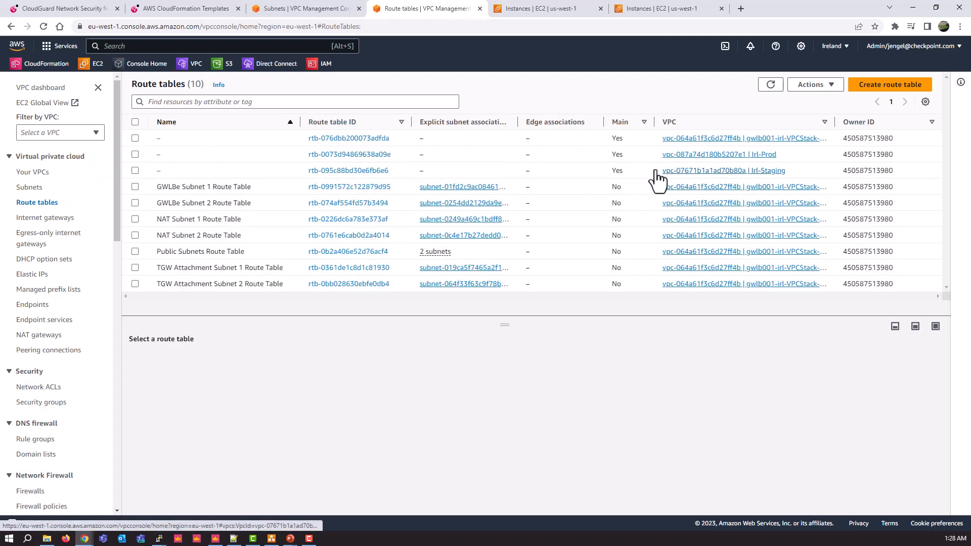
left_click(478, 172)
left_click(192, 360)
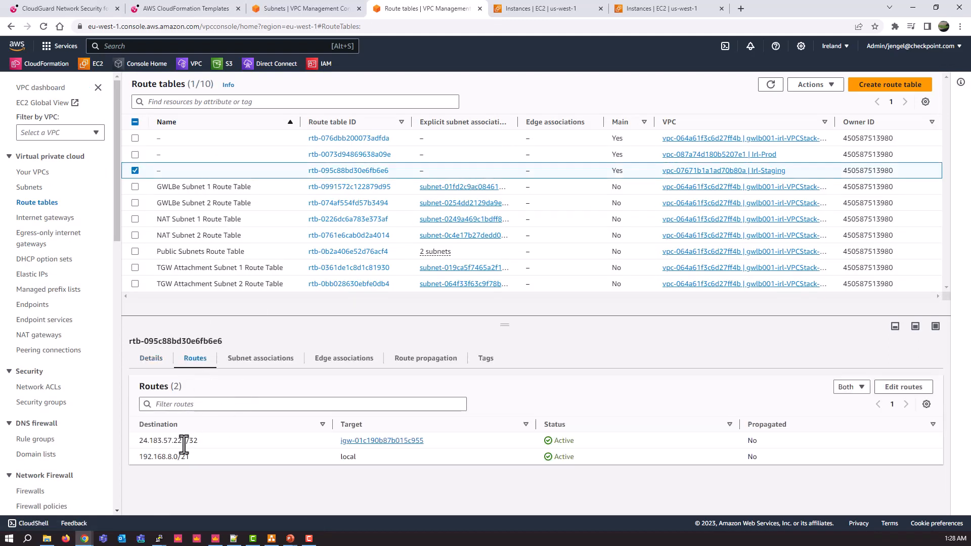
- Add a 0.0.0.0/0 route targeting the Core Network to the Irl-Staging route table and save it
left_click(895, 387)
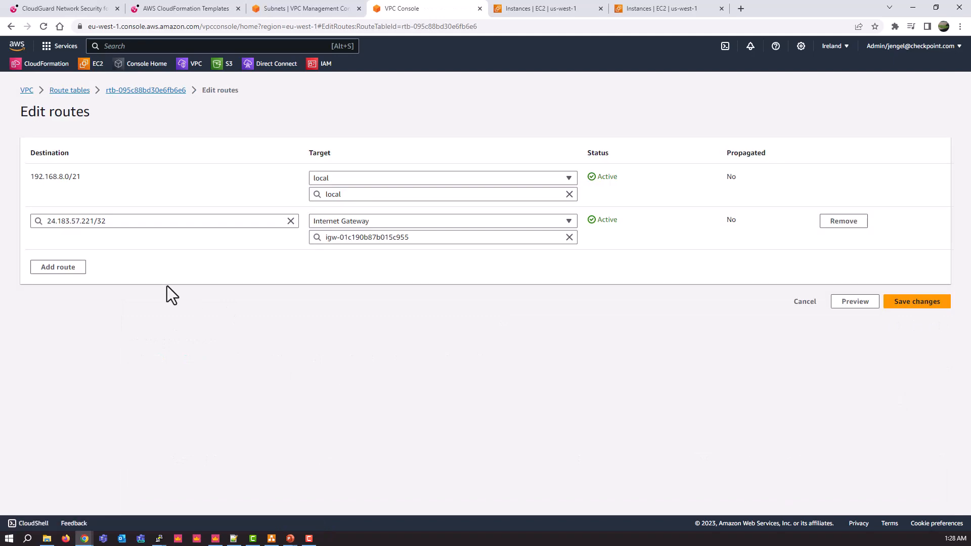
left_click(66, 268)
left_click(78, 263)
left_click(80, 280)
left_click(334, 264)
left_click(335, 279)
left_click(413, 281)
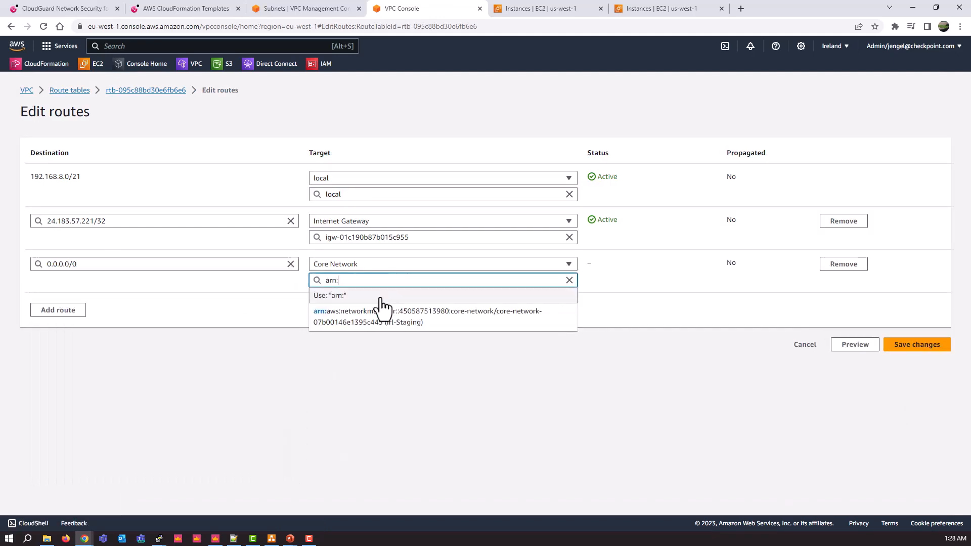
left_click(403, 321)
left_click(915, 348)
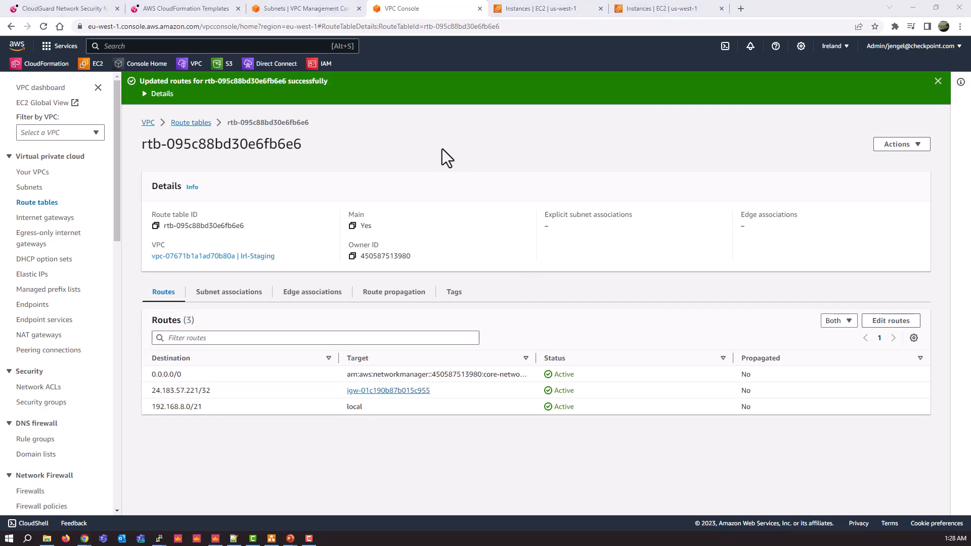
- Switch to the draw.io diagram and examine GWLBe-Sub-1 and GWLBe-Sub-2 beside the attachment subnets in the US-Security VPC
key("alt+Tab")
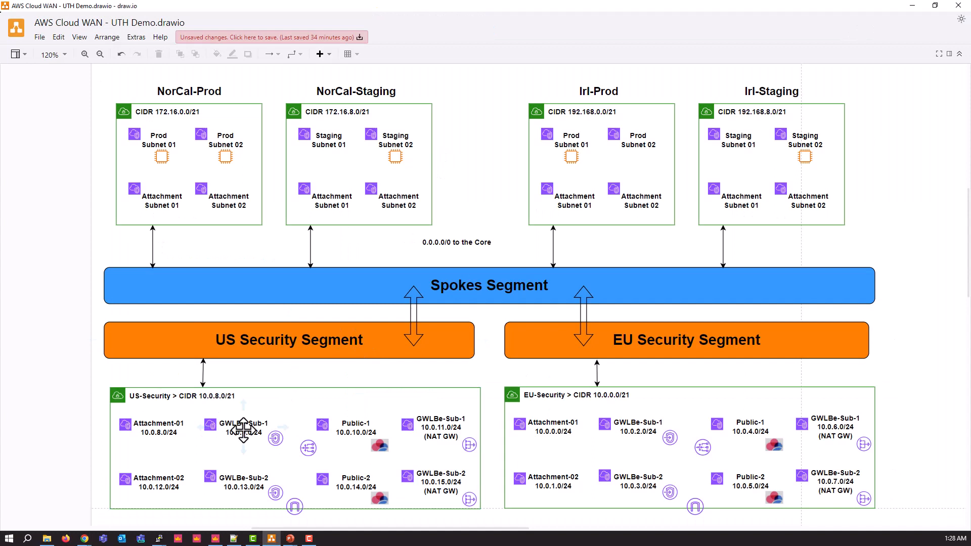
left_click(244, 481)
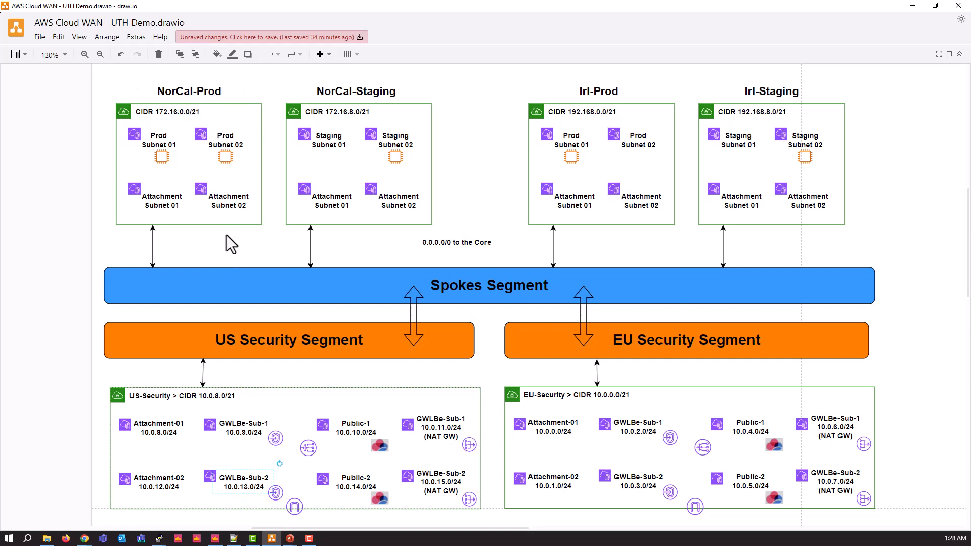
left_click(253, 427)
left_click(246, 483)
left_click(253, 429)
left_click(250, 476)
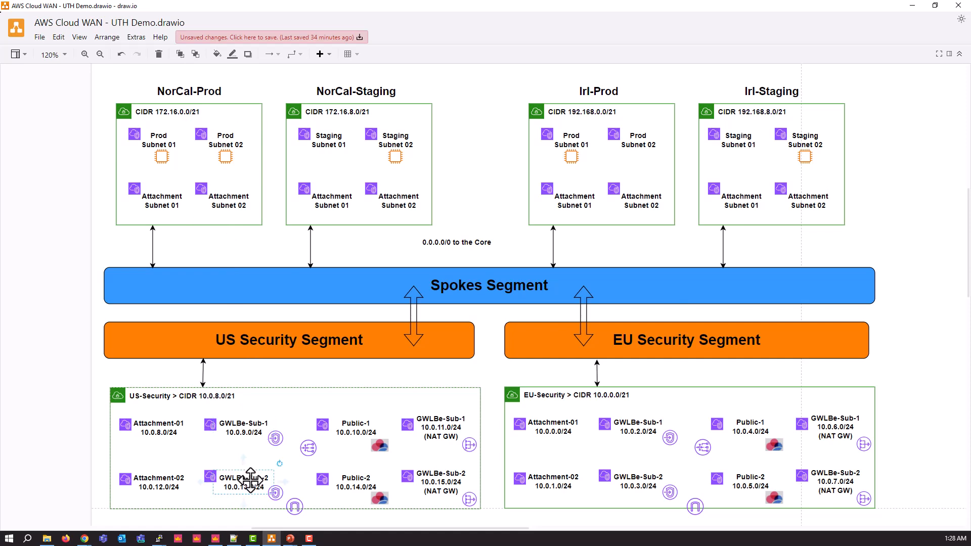
- Check the two GWLBe subnets of the US-Security VPC, 10.0.9.0/24 and 10.0.13.0/24, in the diagram
left_click(246, 432)
left_click(248, 482)
left_click(253, 428)
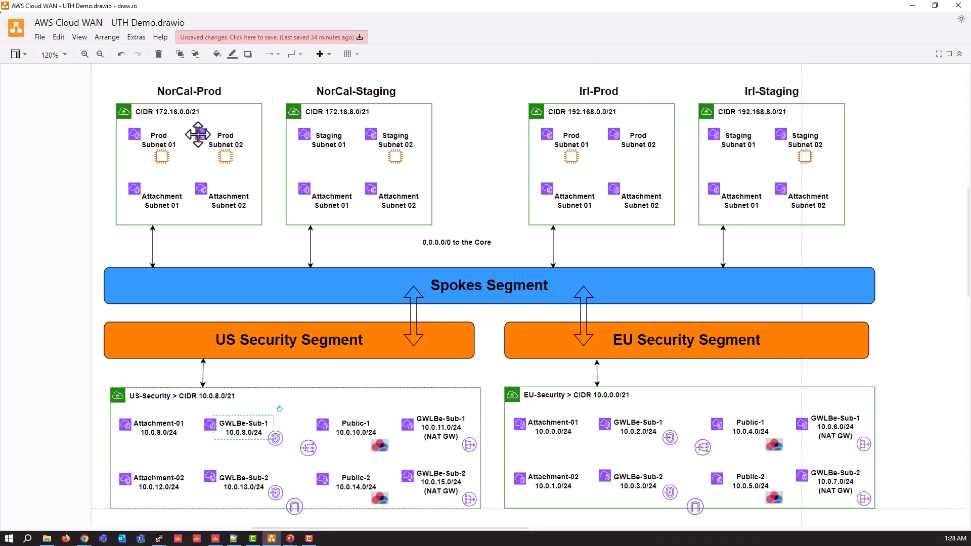
- Switch back to the AWS VPC console and show the routes of the Ireland GWLBe Subnet 1 Route Table
key("alt+Tab")
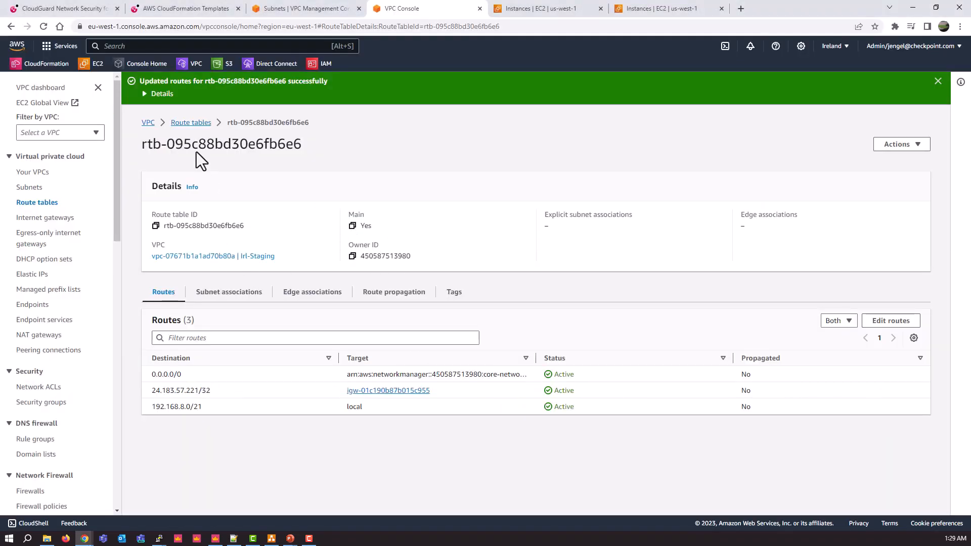
left_click(191, 123)
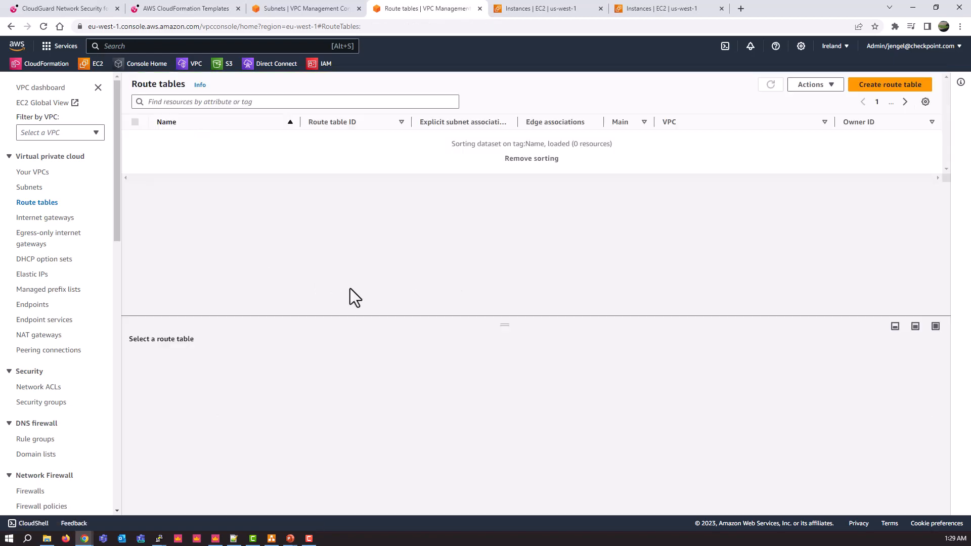
left_click(211, 188)
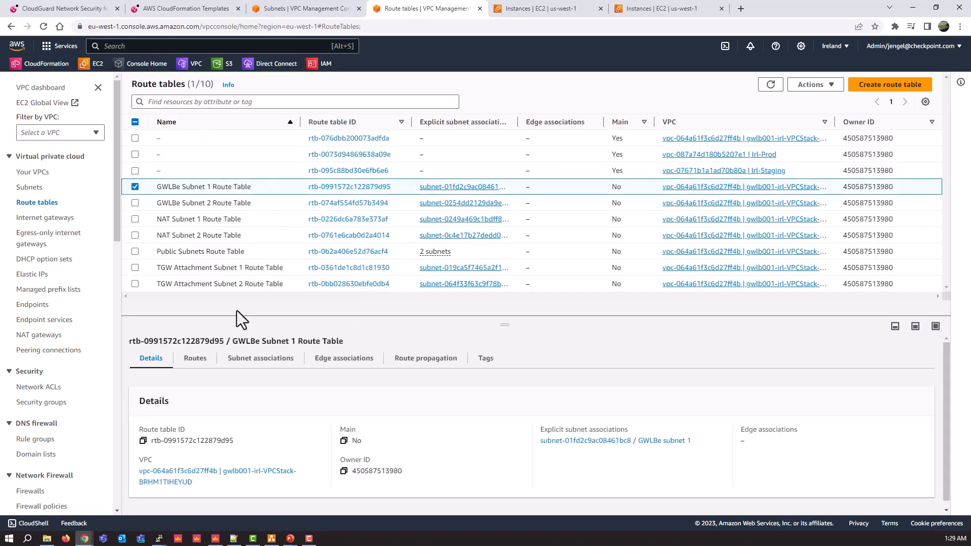
left_click(196, 360)
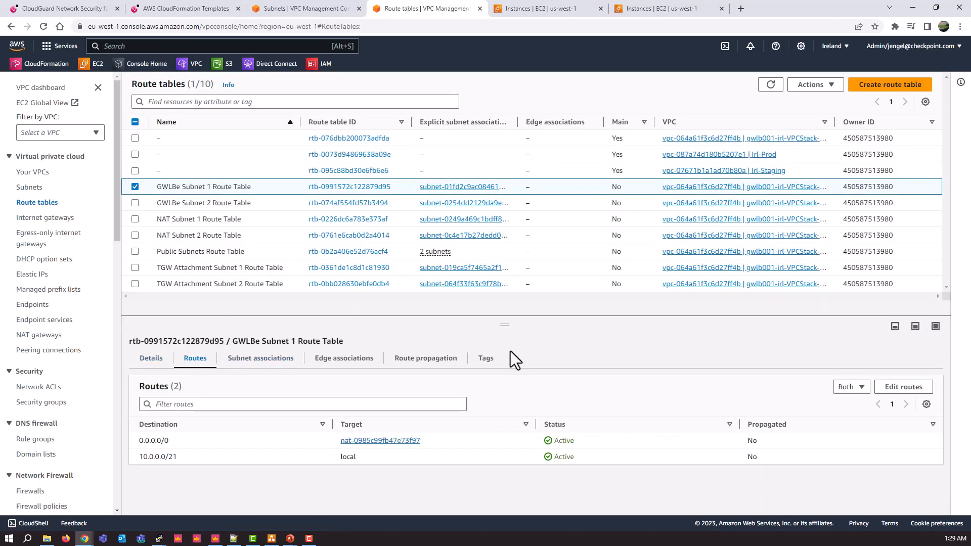
- Add a 192.168.0.0/20 route targeting the Core Network to the Ireland GWLBe Subnet 1 Route Table
left_click(888, 390)
left_click(75, 267)
left_click(77, 263)
type("192.168")
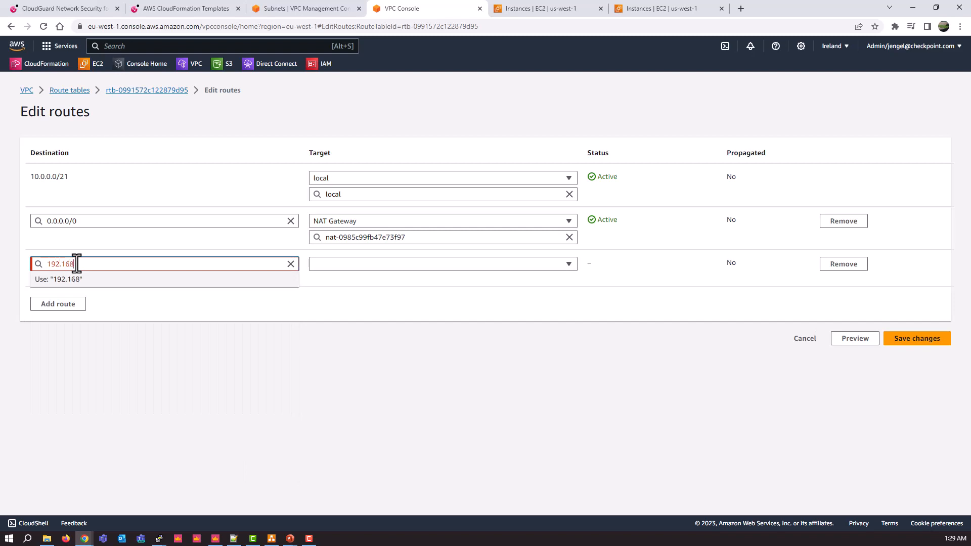
type(".0.0/20")
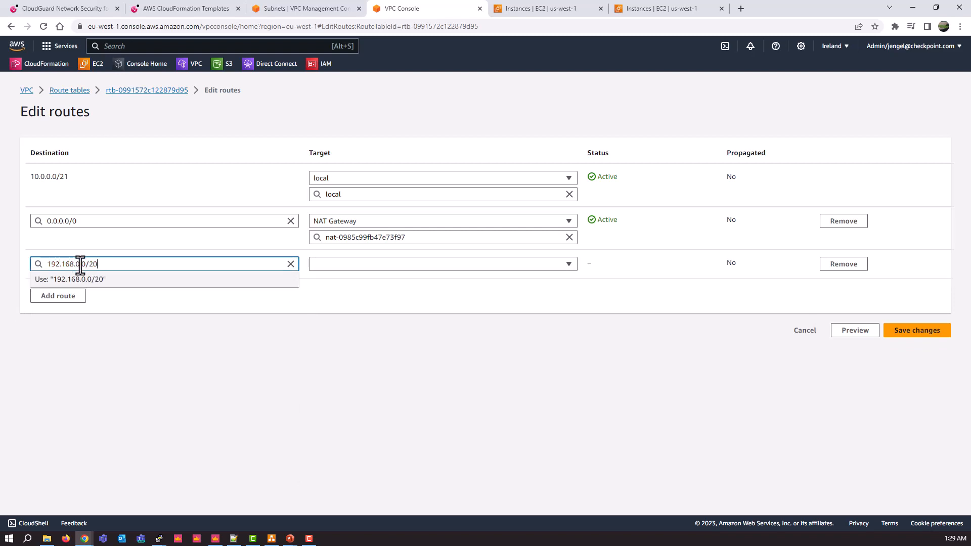
left_click(332, 265)
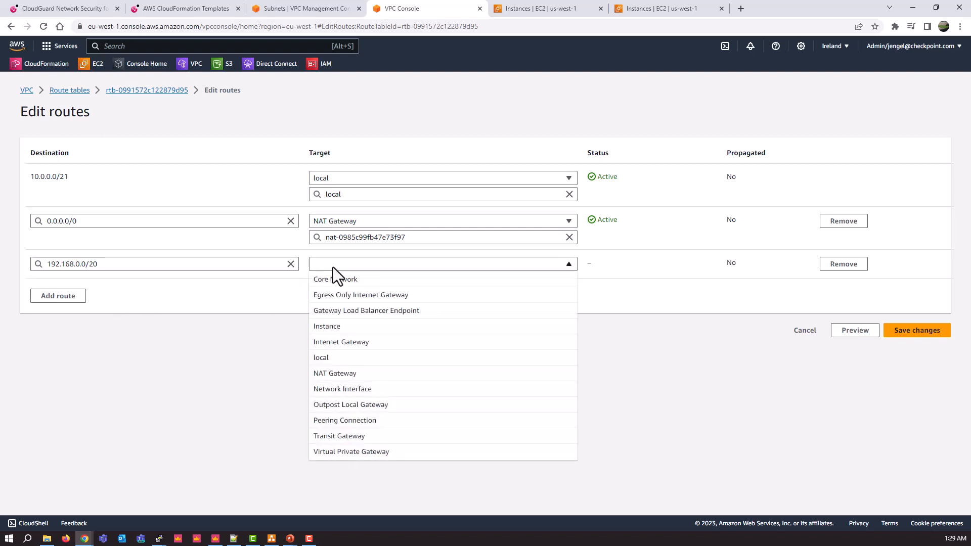
left_click(336, 279)
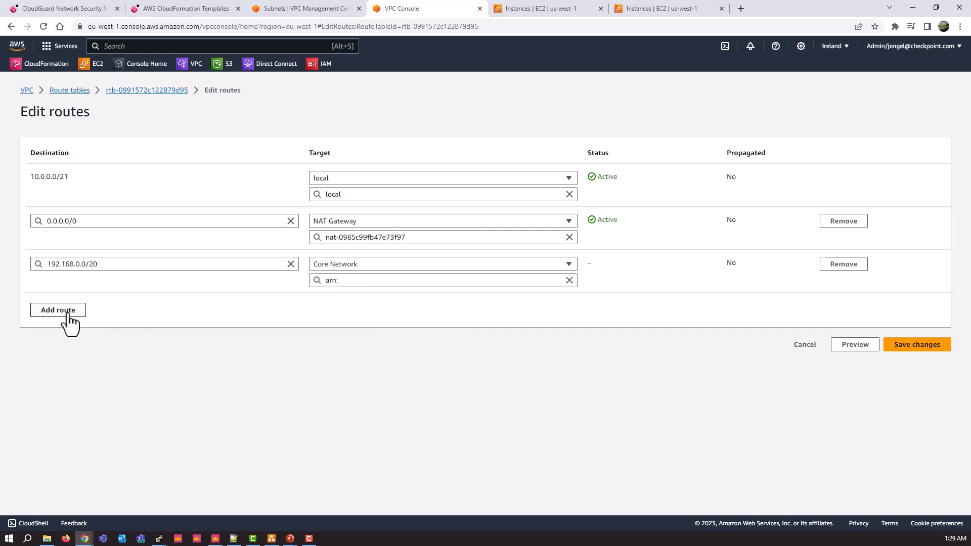
left_click(335, 282)
left_click(357, 318)
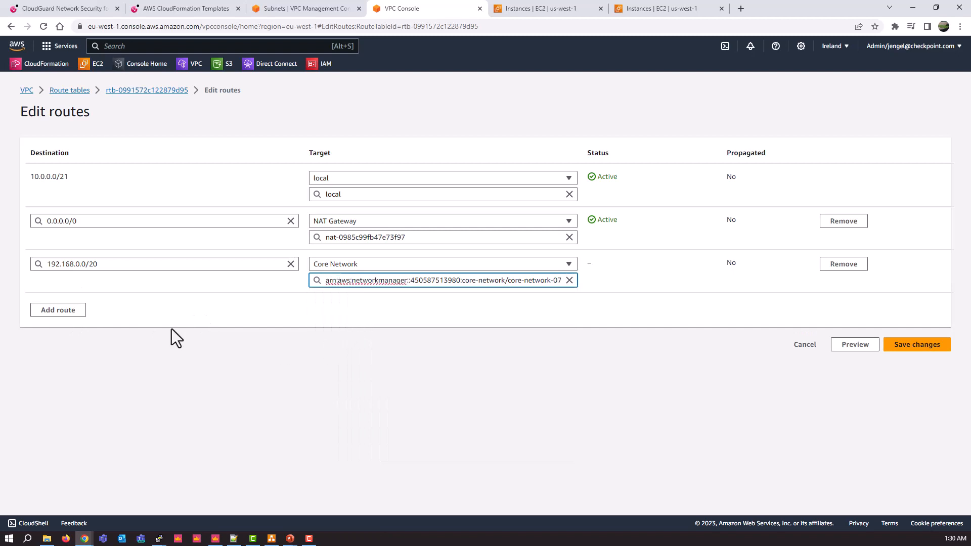
- Add a 172.16.0.0/20 route targeting the Core Network to the same table and save the changes
left_click(64, 319)
left_click(66, 308)
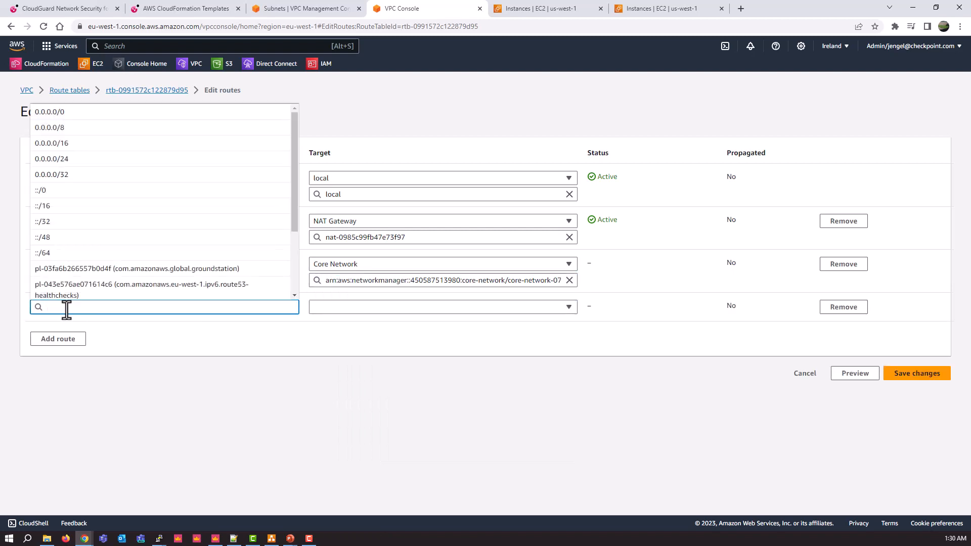
type("172.16.0.0/20")
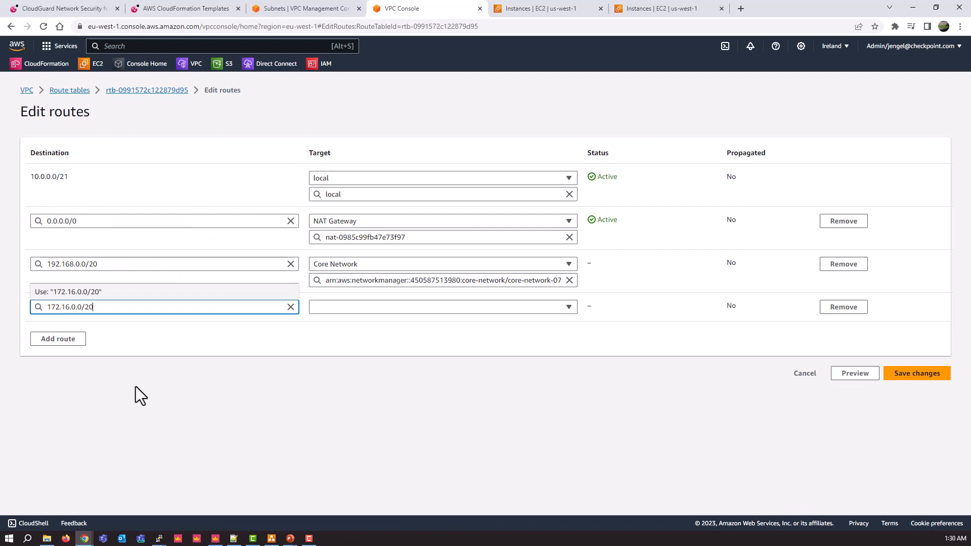
left_click(343, 306)
left_click(347, 132)
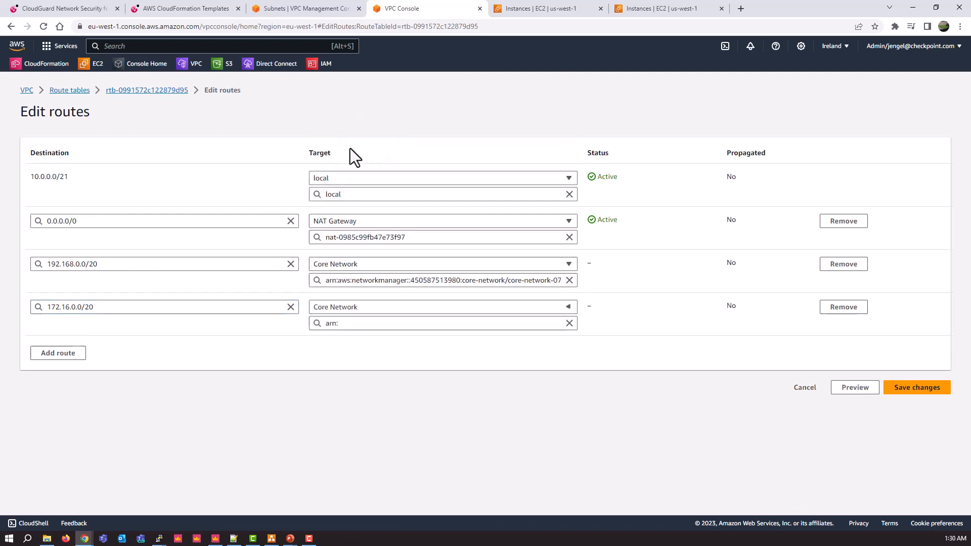
left_click(367, 322)
left_click(368, 360)
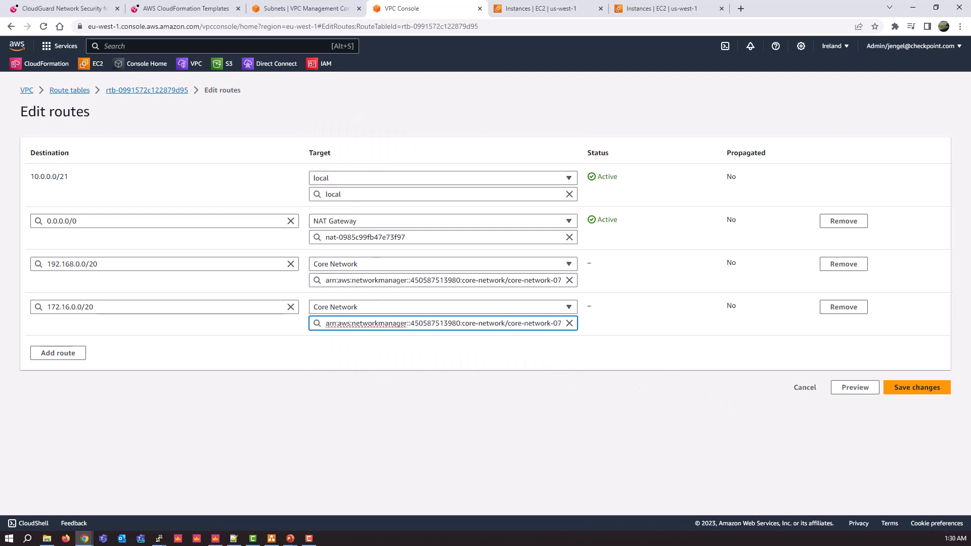
left_click(898, 389)
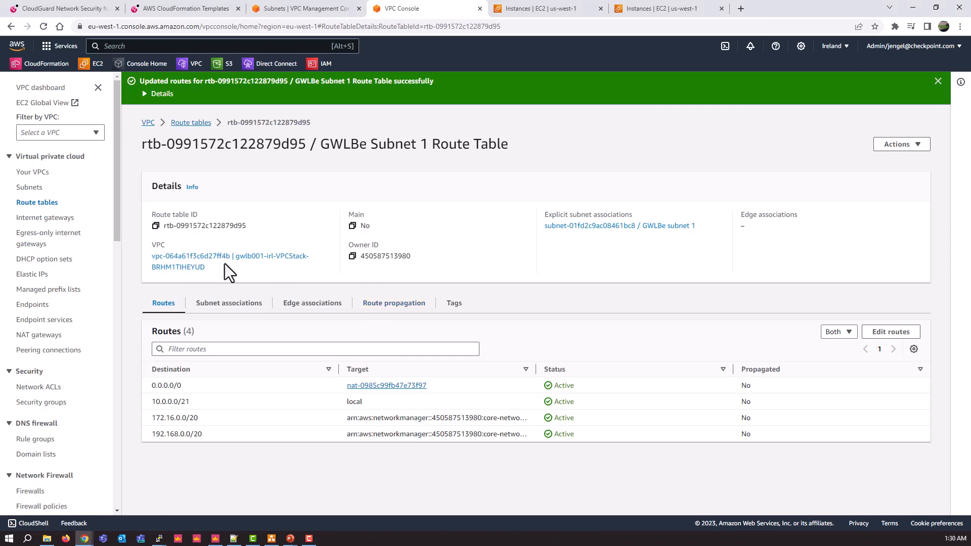
- Return to the route table list and open the routes of the Ireland GWLBe Subnet 2 Route Table for editing
left_click(191, 123)
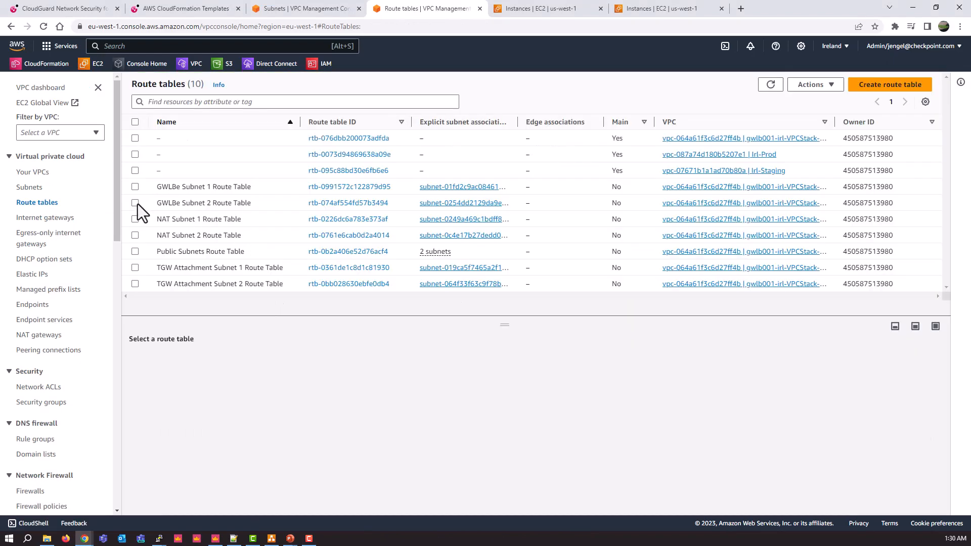
left_click(169, 203)
left_click(195, 359)
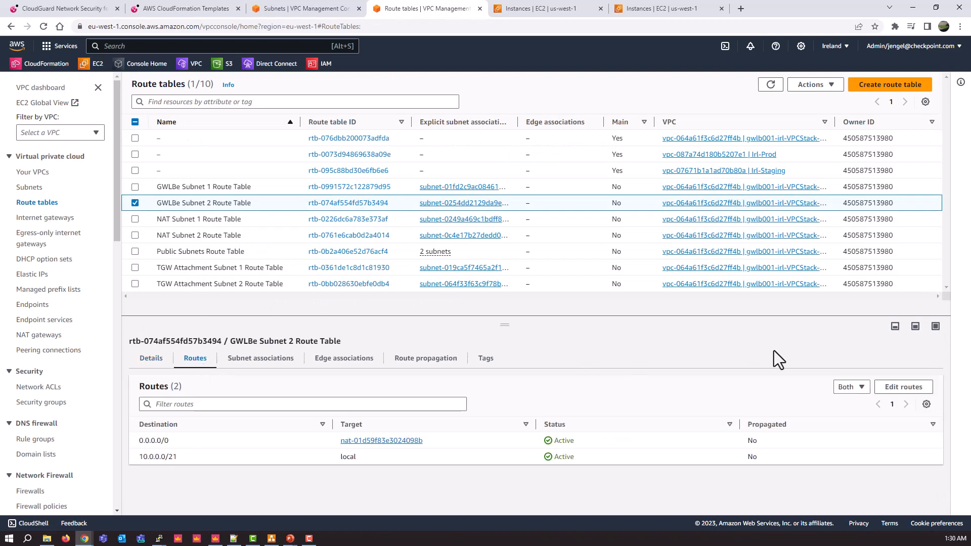
left_click(902, 387)
- Add two routes with the destinations 172.16.0.0/20 and 192.168.0.0/20 to the GWLBe Subnet 2 Route Table
left_click(60, 267)
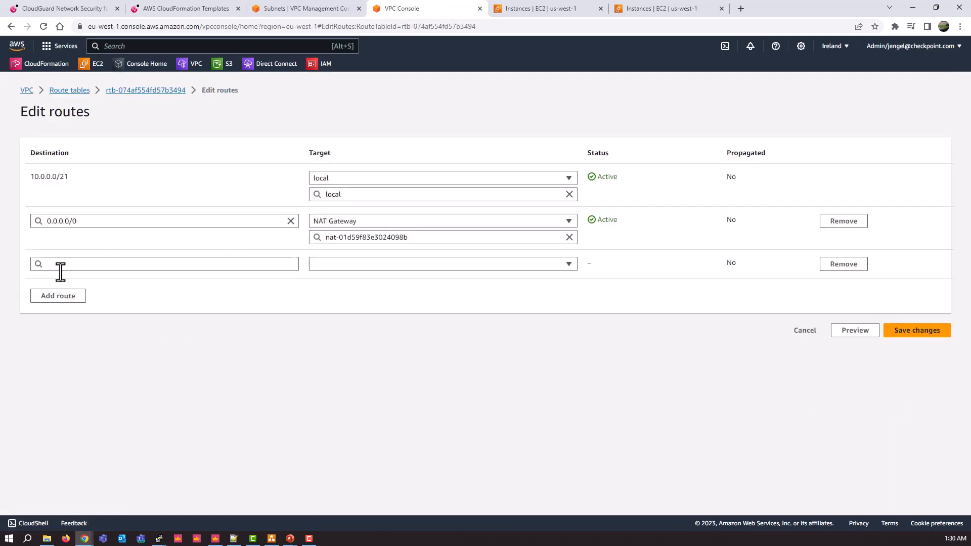
left_click(66, 264)
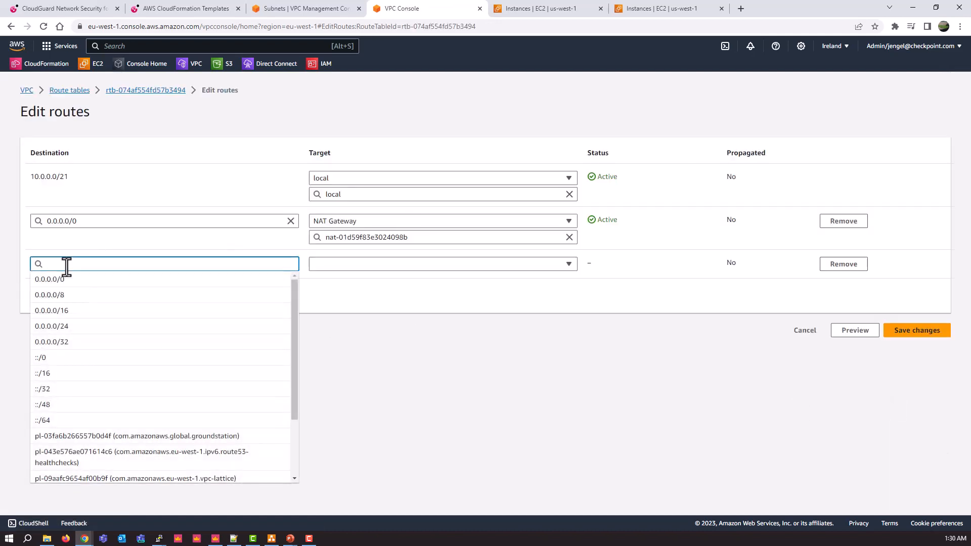
type("172.1")
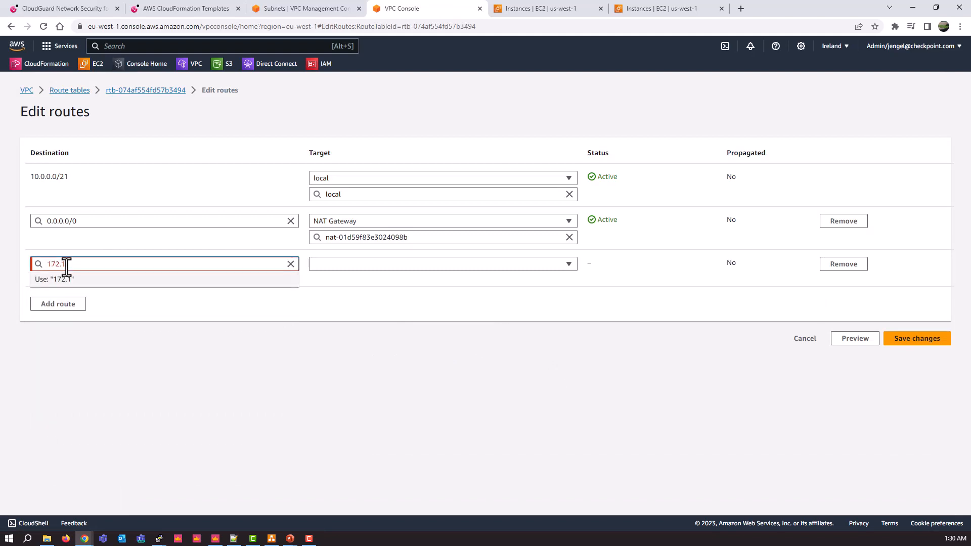
type("6.0.0/20")
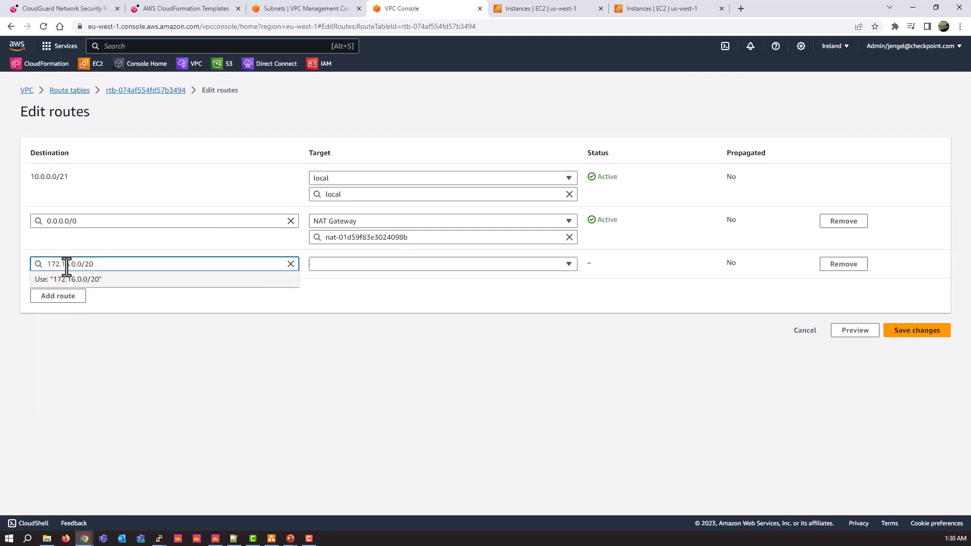
left_click(73, 305)
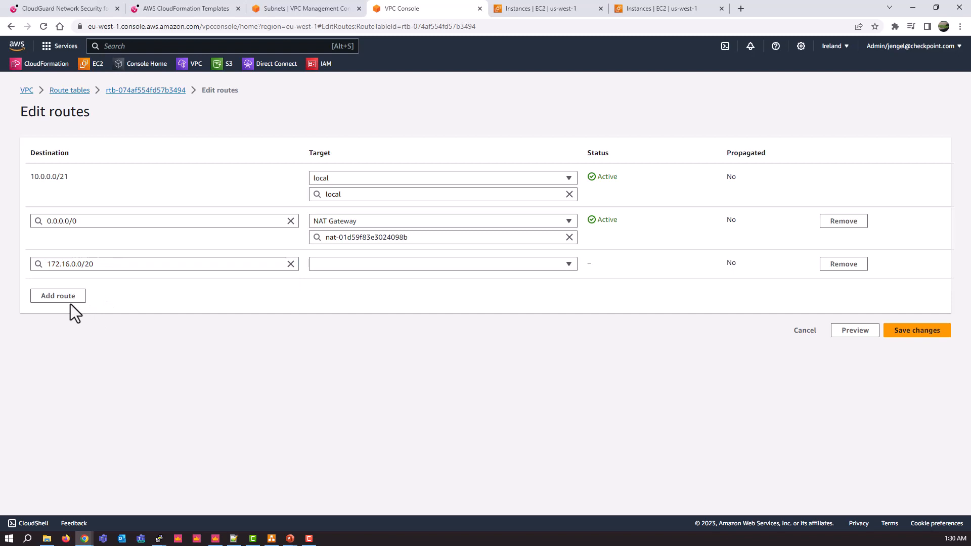
left_click(74, 300)
left_click(76, 299)
type("102")
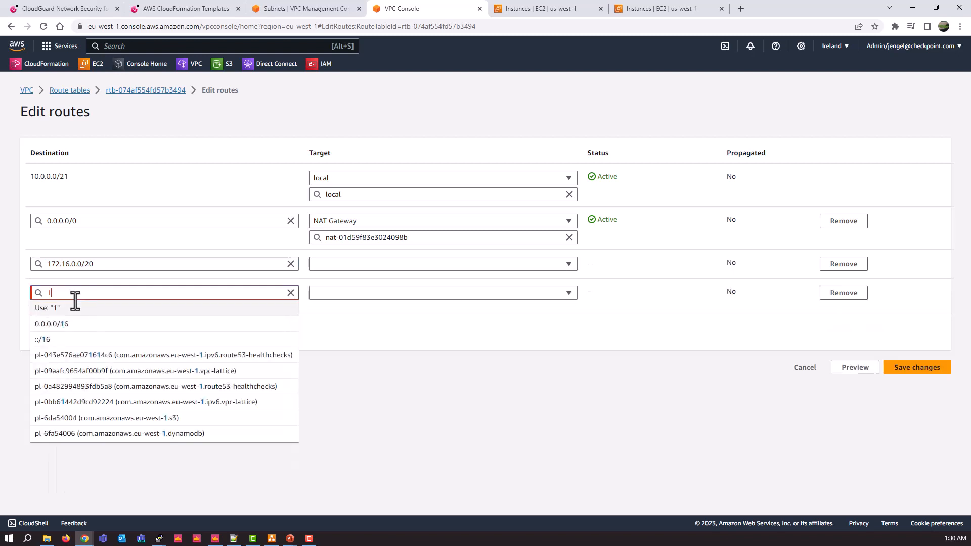
key("BackSpace")
key("BackSpace")
type("92.168.0.0/20")
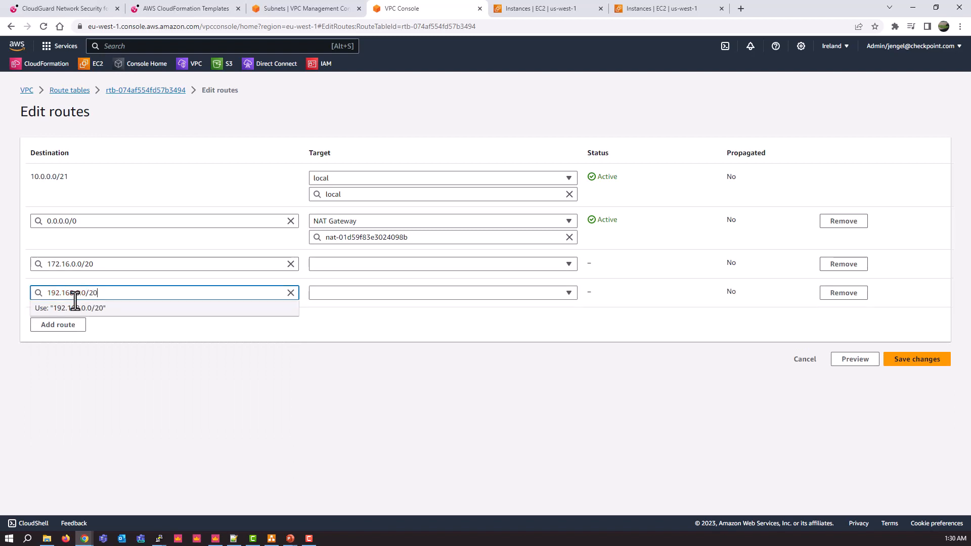
- Target the 172.16.0.0/20 and 192.168.0.0/20 routes at the Core Network and save the changes
left_click(348, 264)
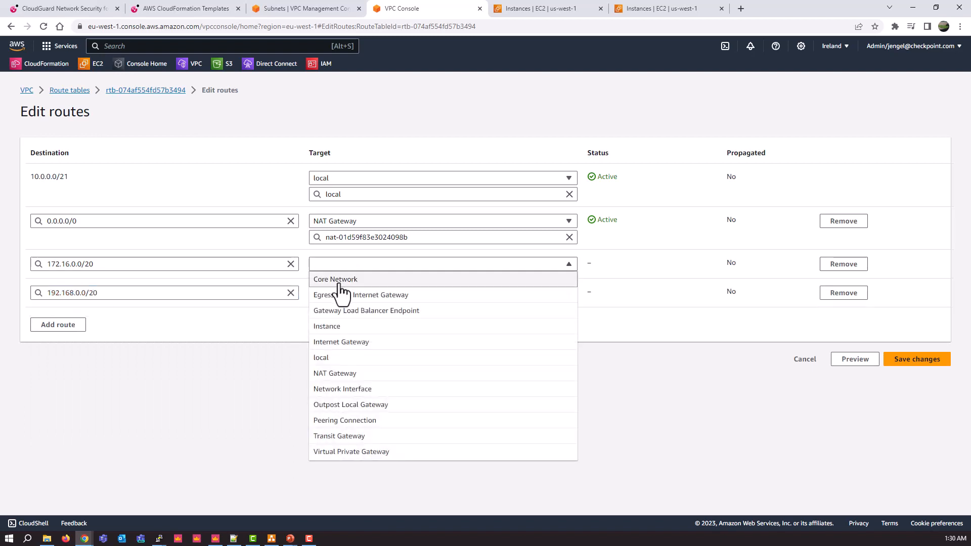
left_click(339, 276)
left_click(349, 312)
left_click(354, 308)
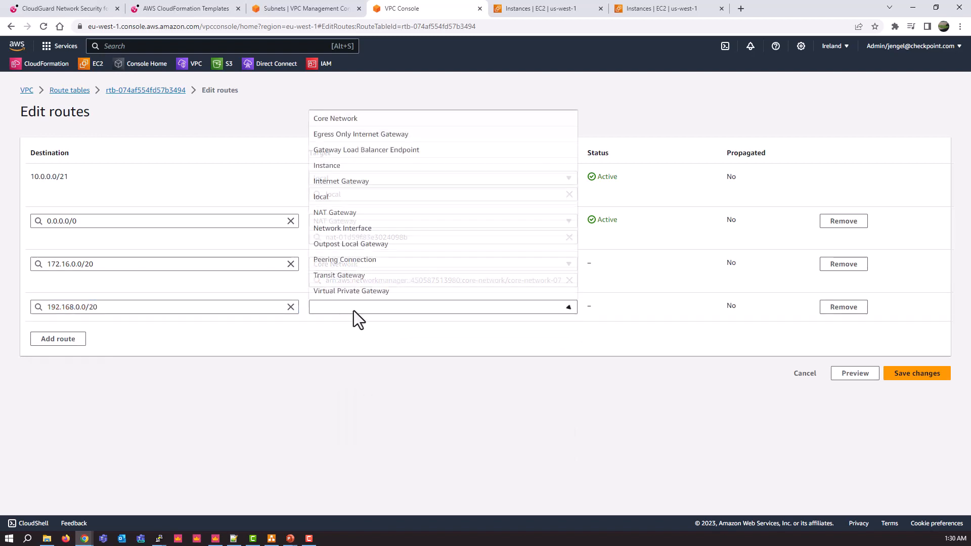
left_click(349, 120)
left_click(341, 323)
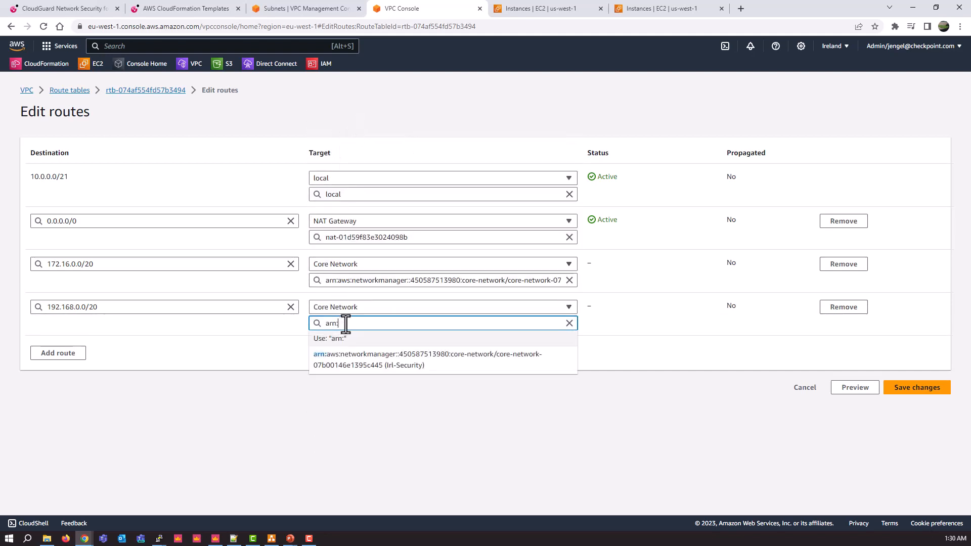
left_click(357, 353)
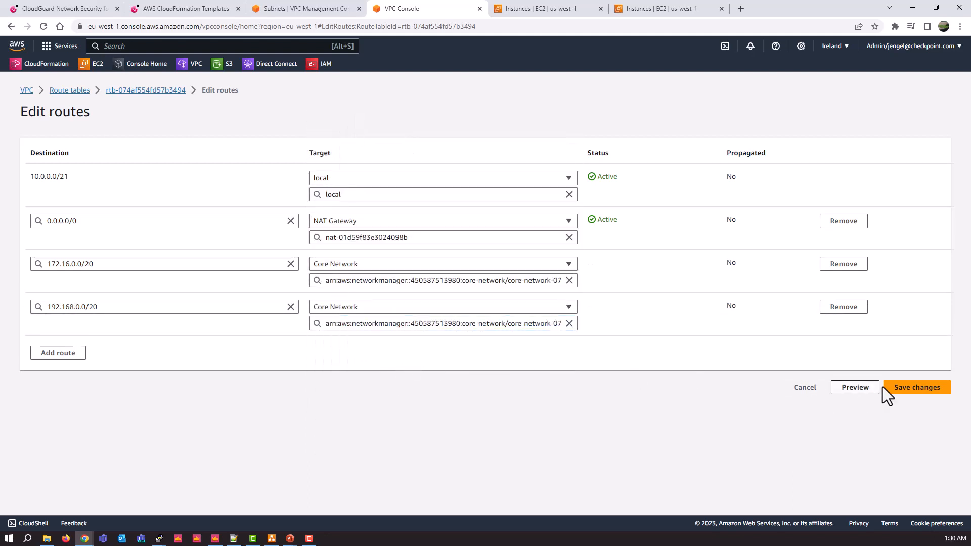
left_click(900, 390)
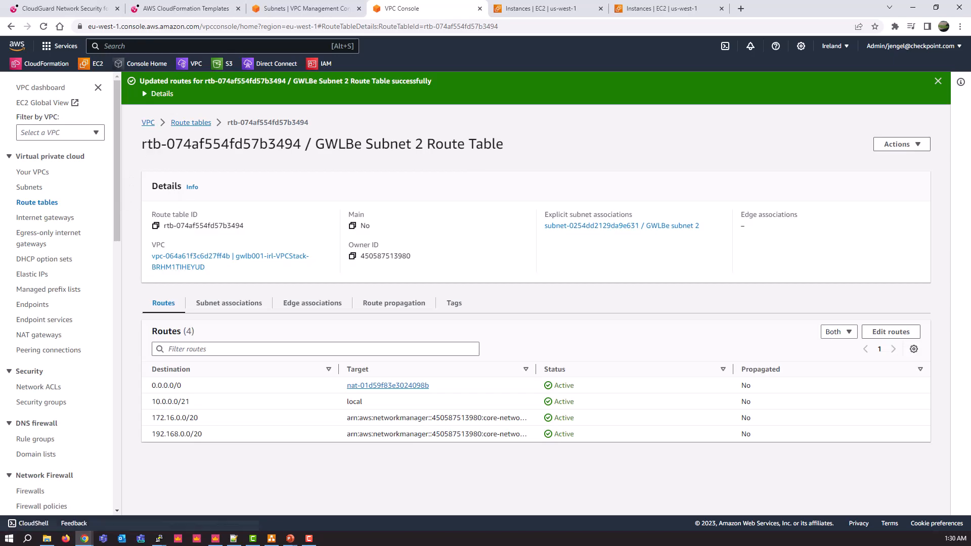
- Switch the region to N. California and list its route tables sorted by name
left_click(832, 46)
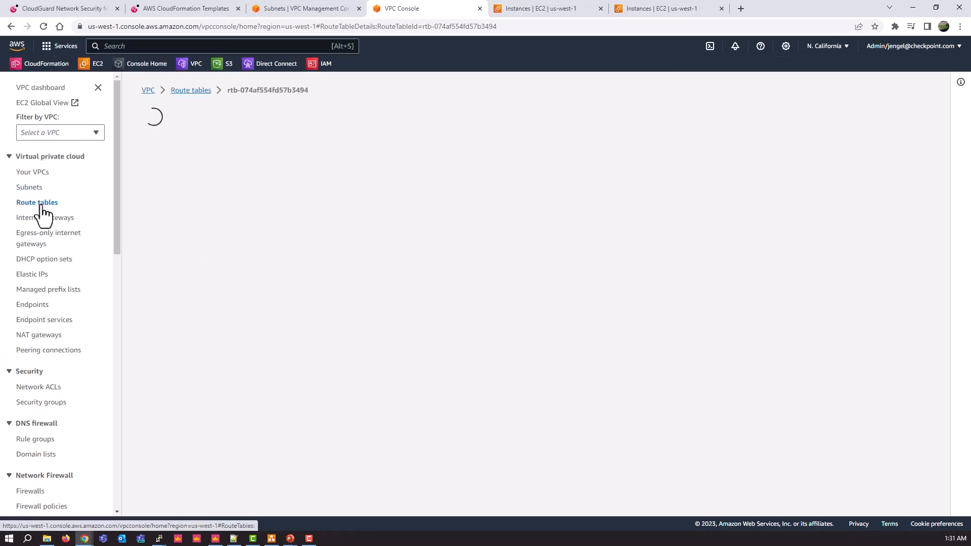
left_click(38, 203)
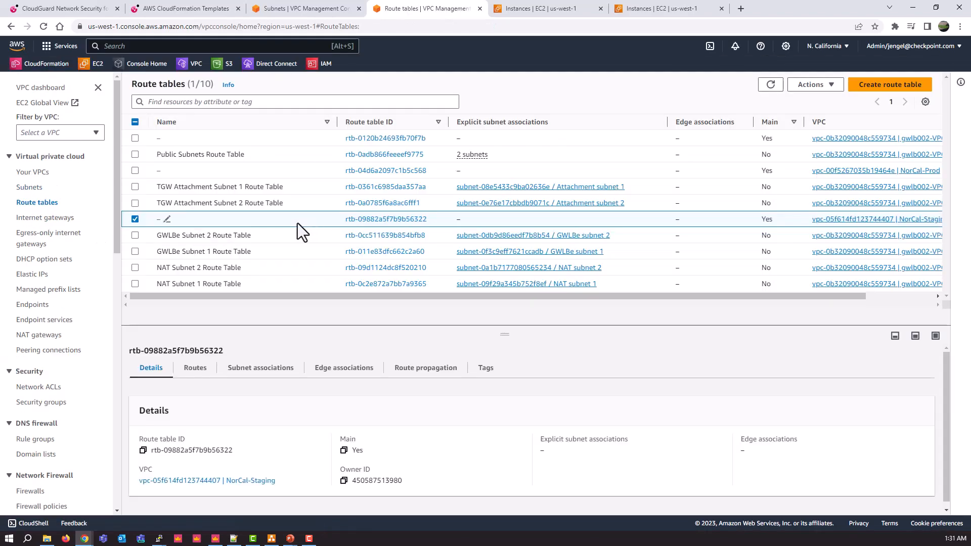
left_click(167, 122)
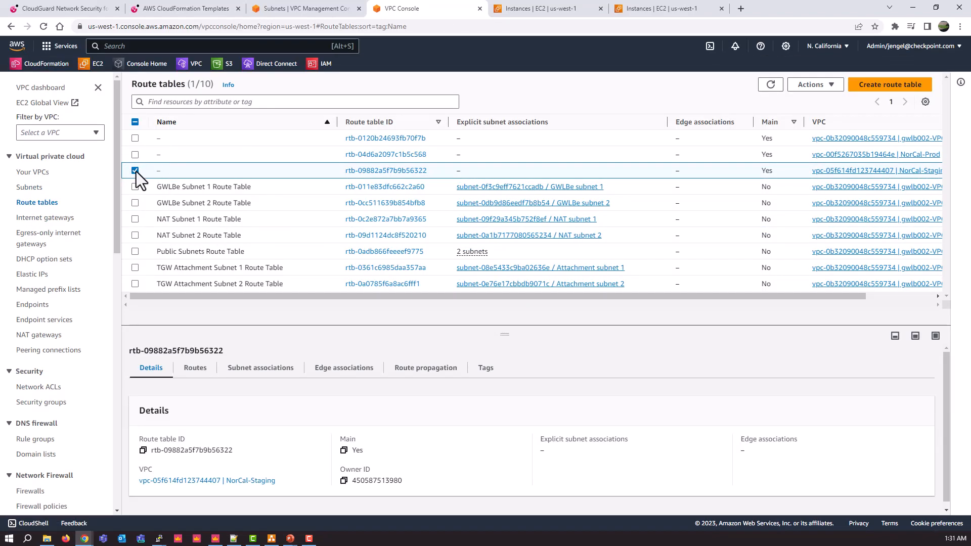
- Deselect the NorCal-Staging route table and show the routes of the N. California GWLBe Subnet 1 Route Table
left_click(135, 171)
key("F10")
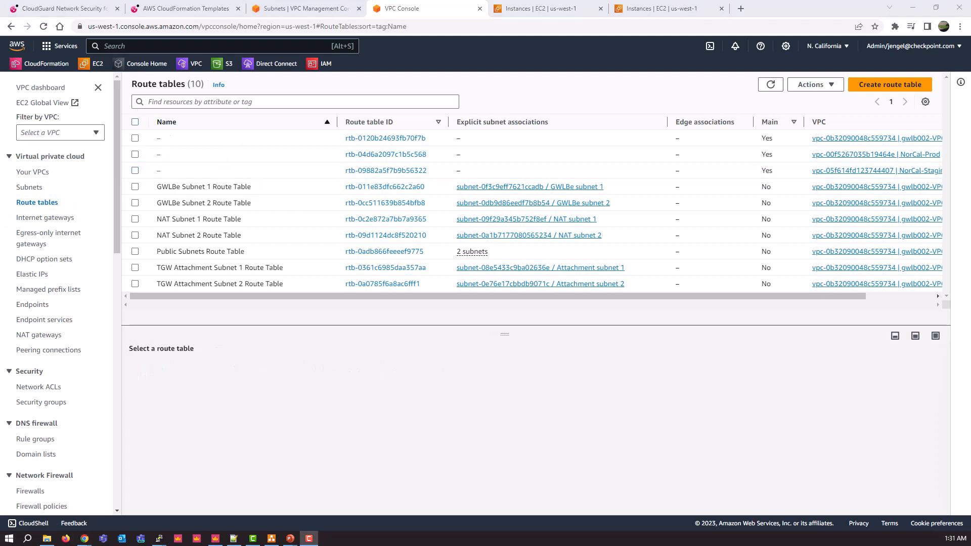
left_click(153, 188)
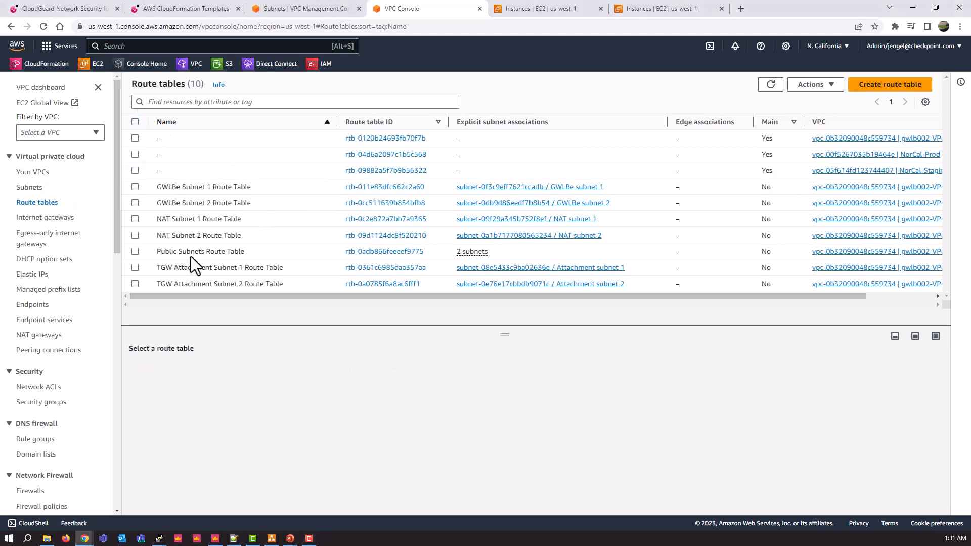
left_click(196, 369)
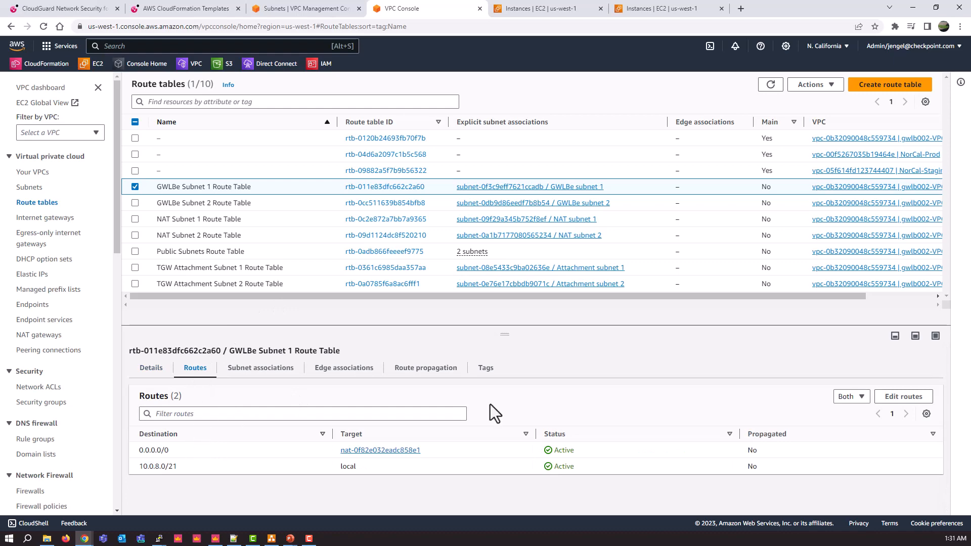
- Add a route with the destination 192.168.0.0/20 to the N. California GWLBe Subnet 1 Route Table
left_click(896, 399)
left_click(57, 267)
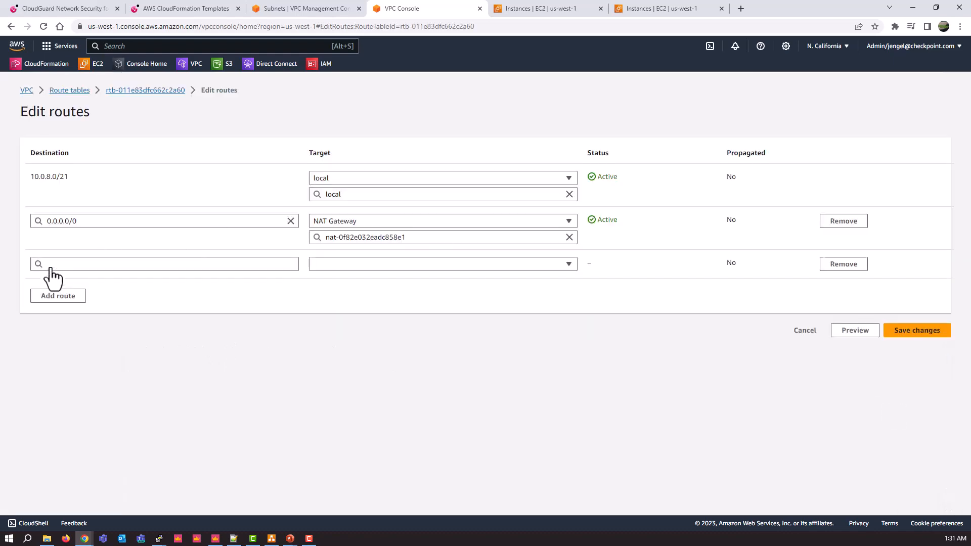
left_click(68, 264)
type("192.1658")
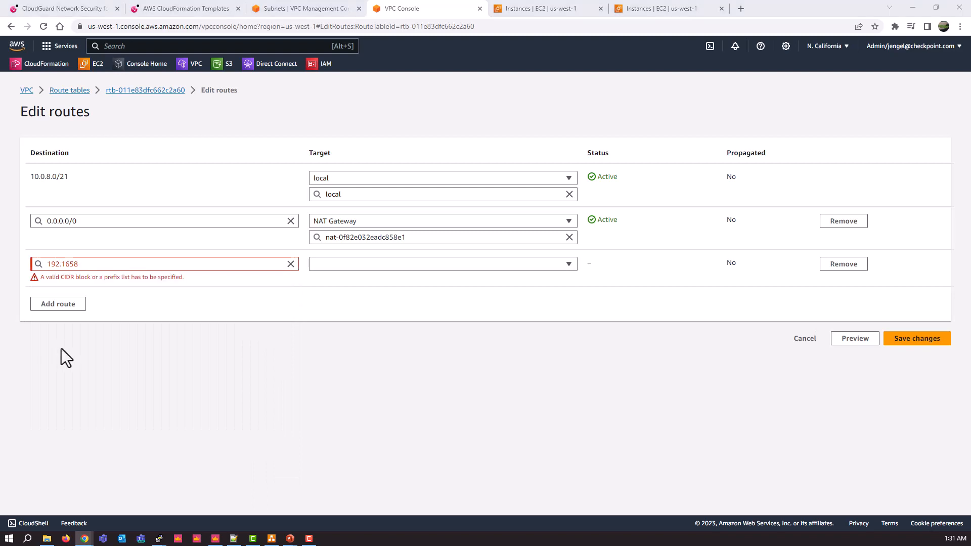
left_click(85, 264)
key("BackSpace")
key("BackSpace")
type("8.")
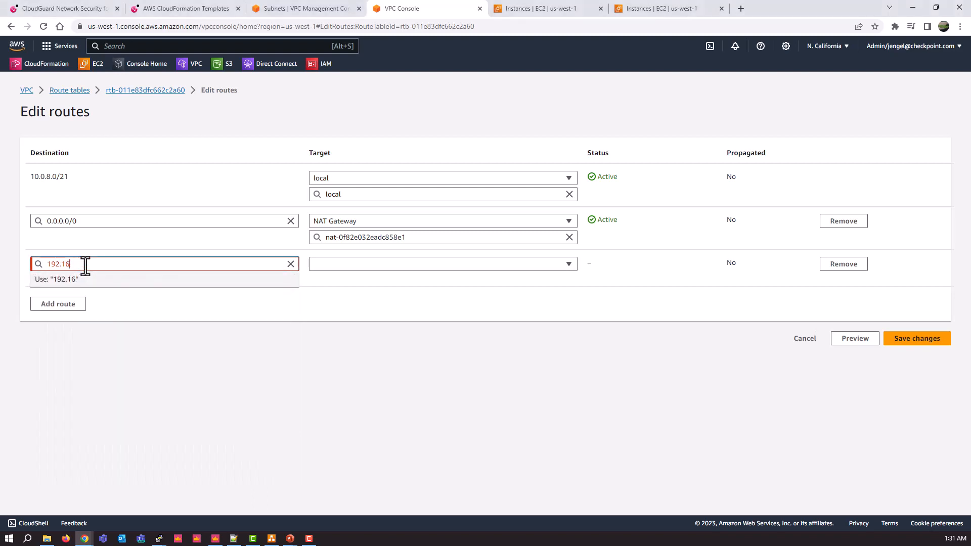
type("0.0/20")
- Target the 192.168.0.0/20 route at the Core Network and choose the core network's ARN
key("Tab")
key("Tab")
key("c")
left_click(353, 280)
left_click(358, 321)
- Add a 172.16.0.0/20 route targeting the Core Network to the GWLBe Subnet 1 Route Table and save the changes
left_click(71, 310)
left_click(69, 308)
type("172.1")
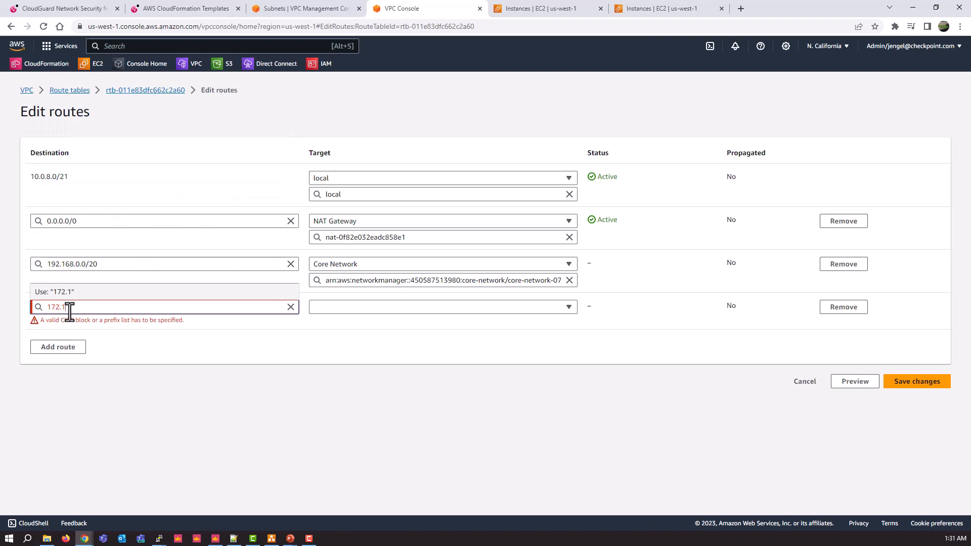
type("6.0.0/20")
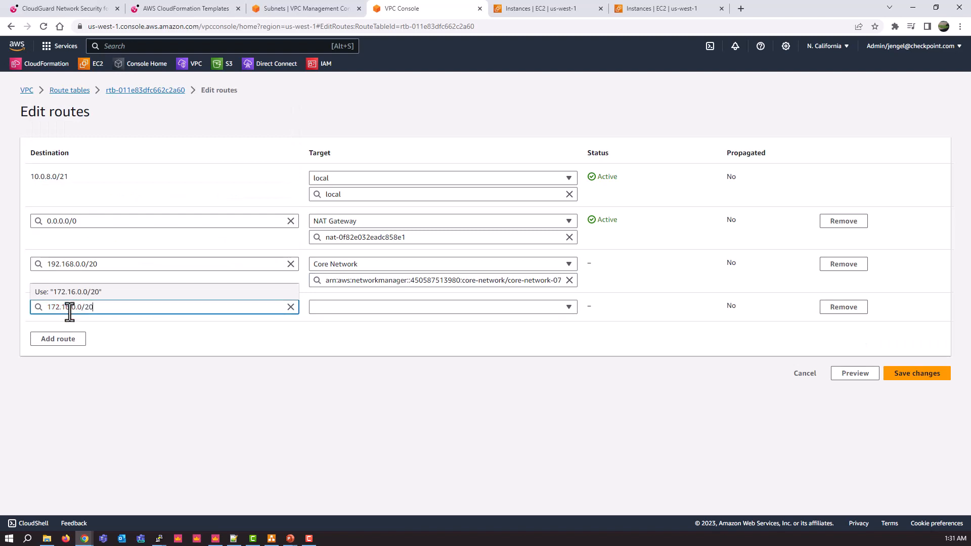
left_click(338, 309)
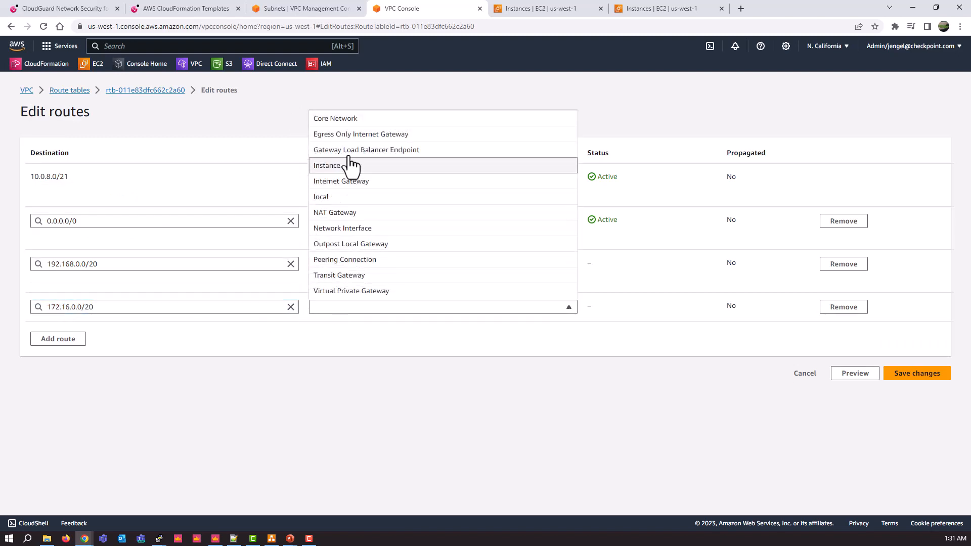
left_click(349, 121)
left_click(338, 323)
left_click(359, 356)
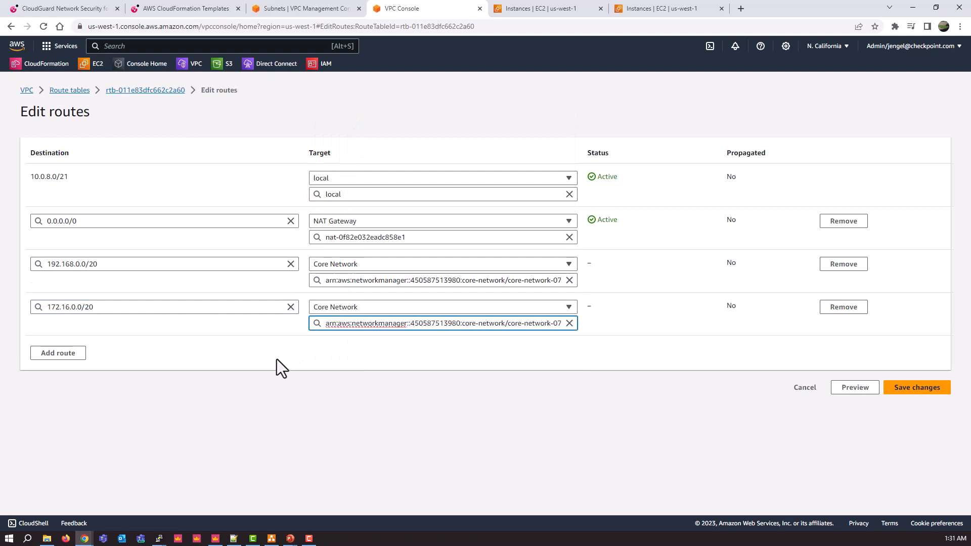
left_click(909, 390)
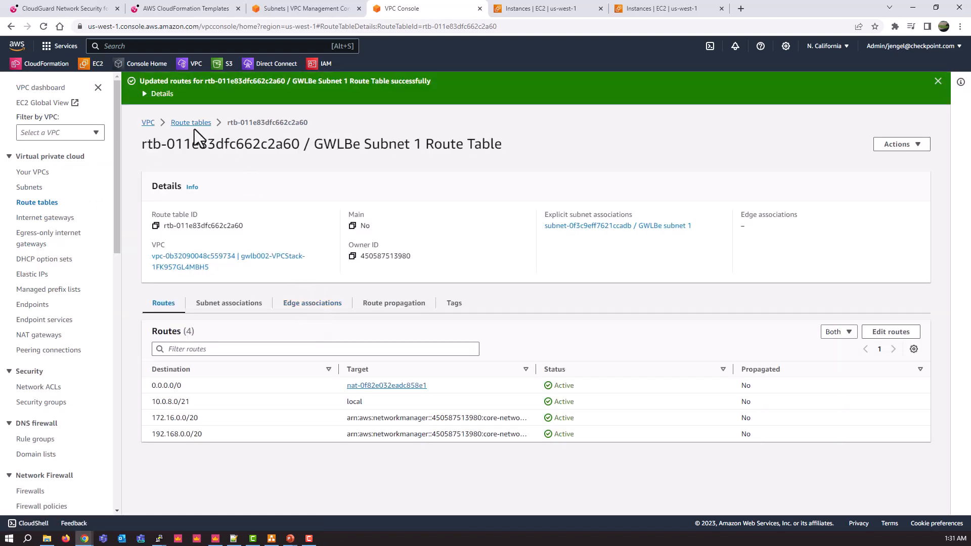
- Add a 172.16.0.0/20 route targeting the Core Network to the N. California GWLBe Subnet 2 Route Table
left_click(193, 125)
left_click(195, 203)
left_click(195, 368)
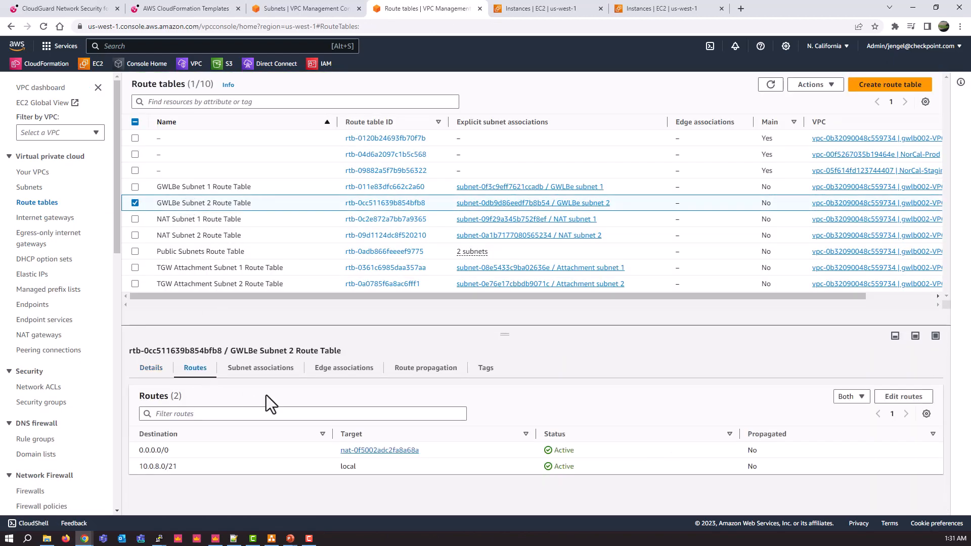
left_click(891, 398)
left_click(80, 267)
left_click(80, 264)
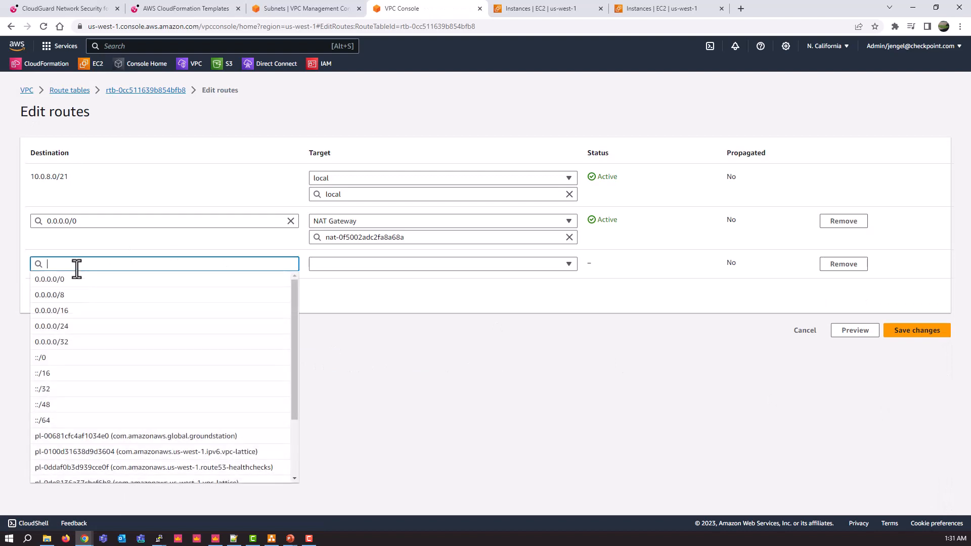
type("172.16")
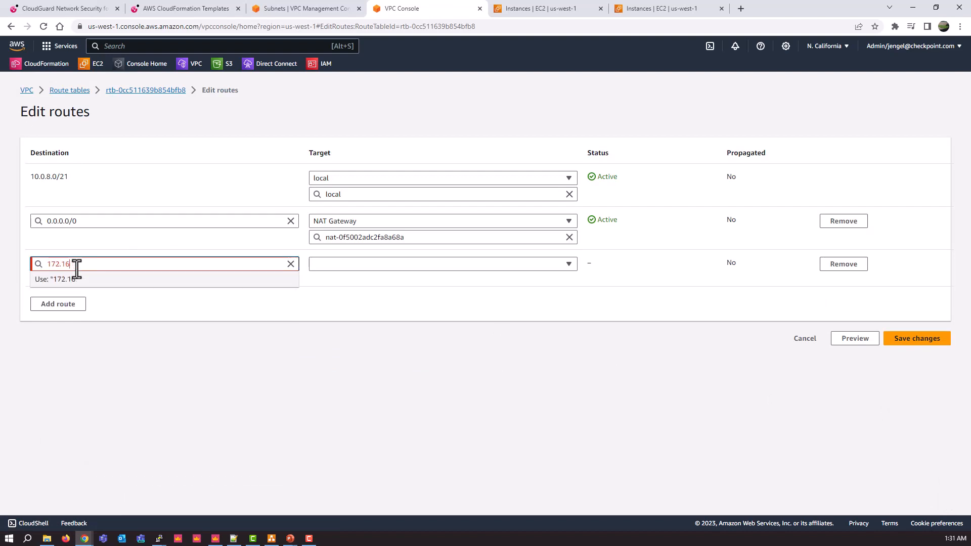
type(".0.0/20")
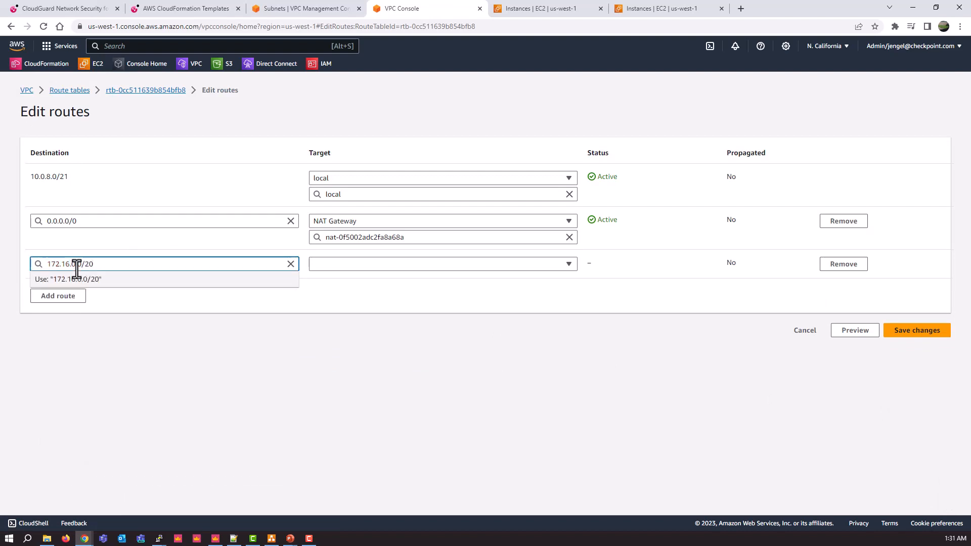
left_click(312, 265)
left_click(333, 279)
type("arn:")
left_click(345, 310)
- Add a 192.168.0.0/20 route targeting the Core Network to the GWLBe Subnet 2 Route Table and save the changes
left_click(70, 309)
left_click(71, 307)
type("192.168.0.0/20")
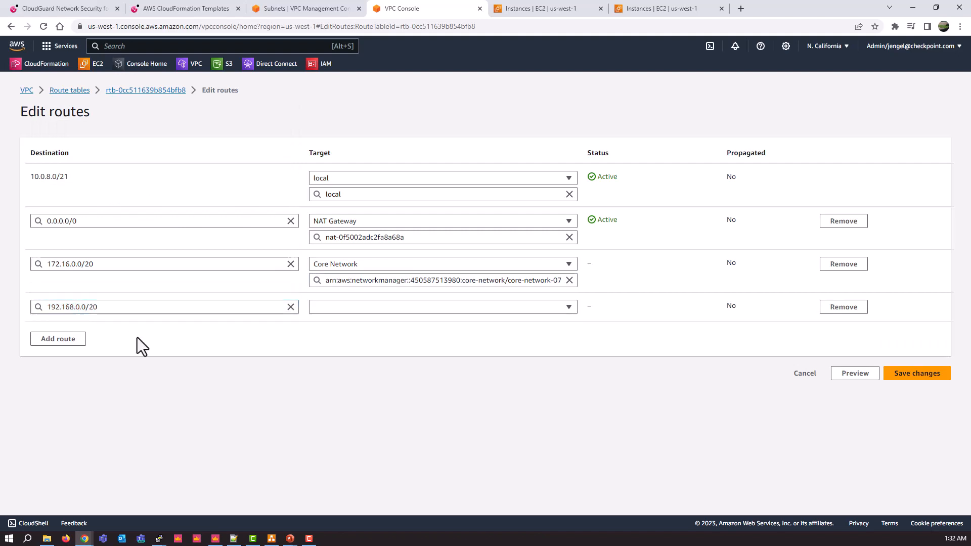
left_click(357, 306)
left_click(348, 125)
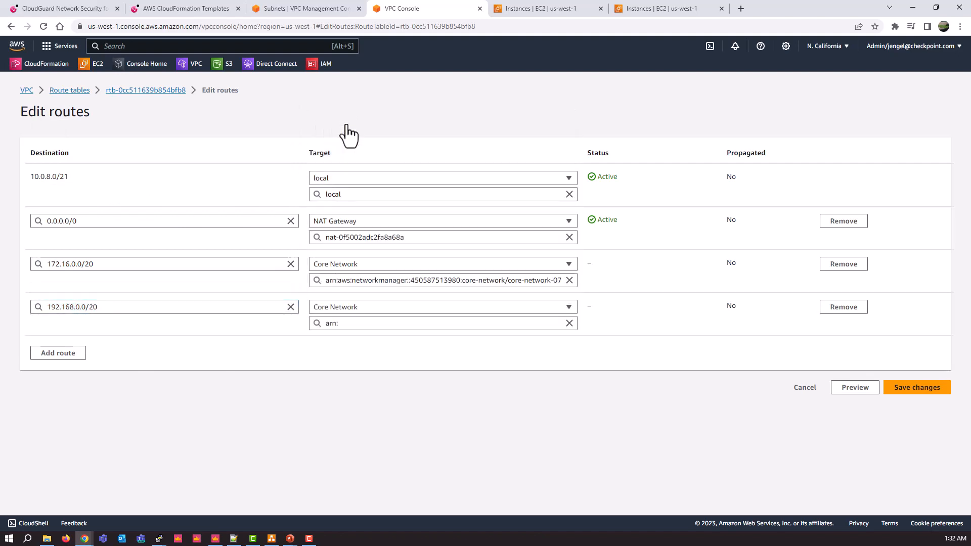
left_click(343, 324)
left_click(323, 353)
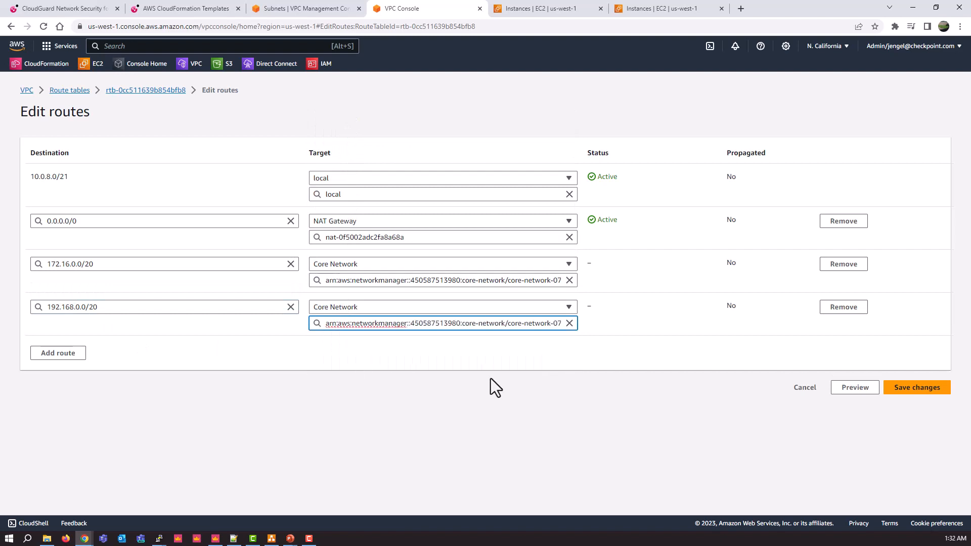
left_click(931, 390)
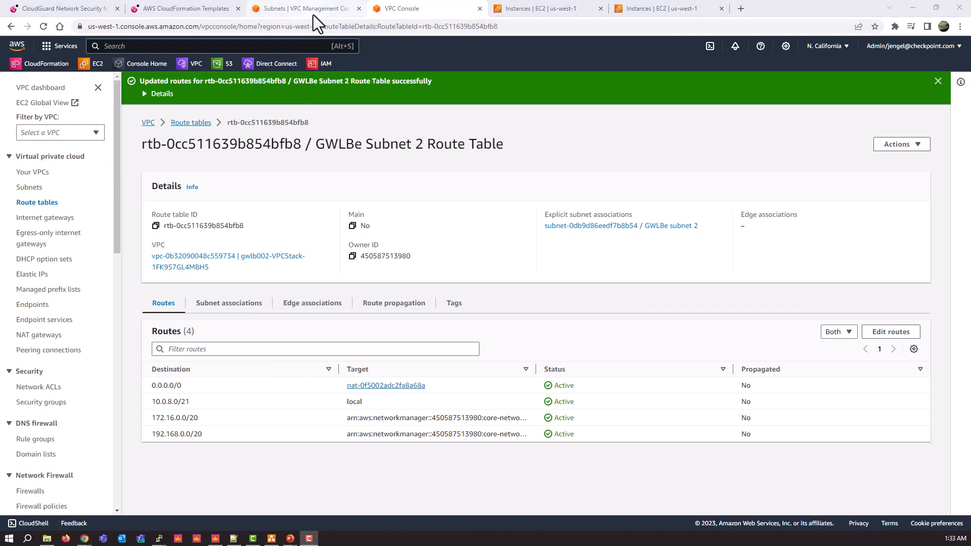
- Open Cloud WAN from the VPC console's subnets page and list the core network attachments of the global network named Global
mouse_move(314, 11)
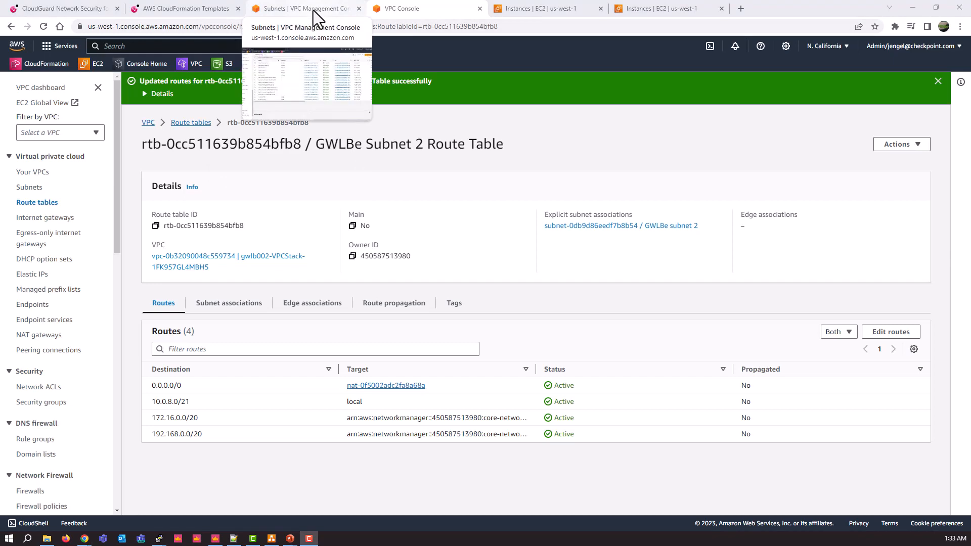
left_click(313, 11)
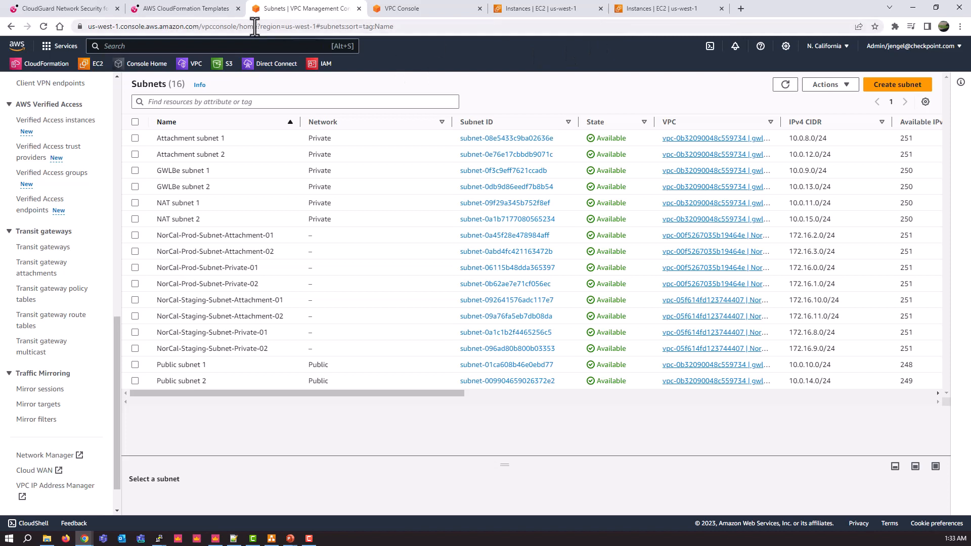
left_click(38, 471)
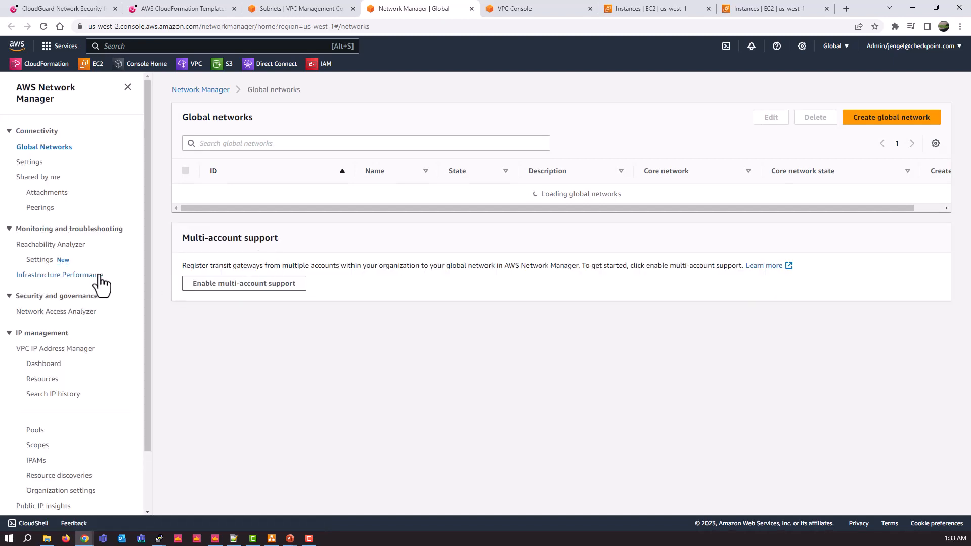
left_click(53, 194)
left_click(44, 147)
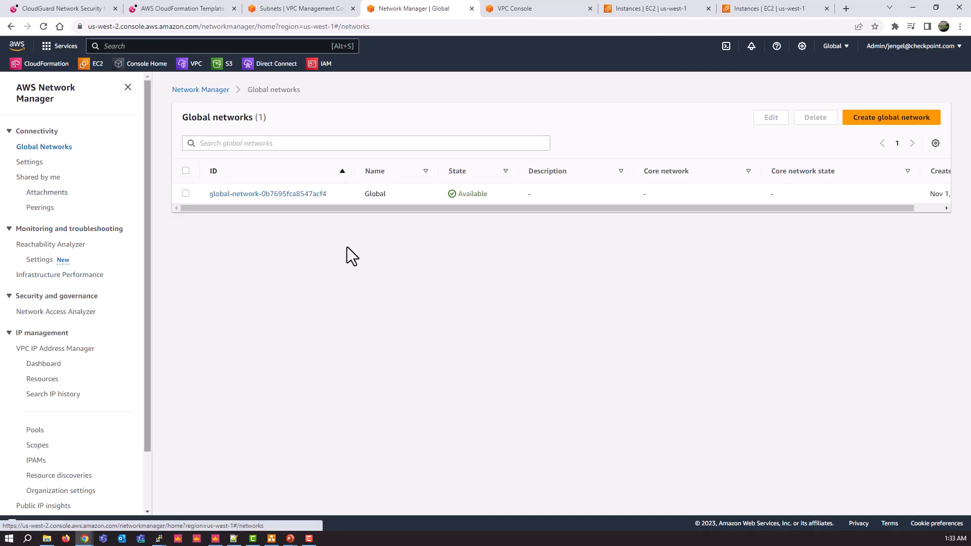
left_click(299, 195)
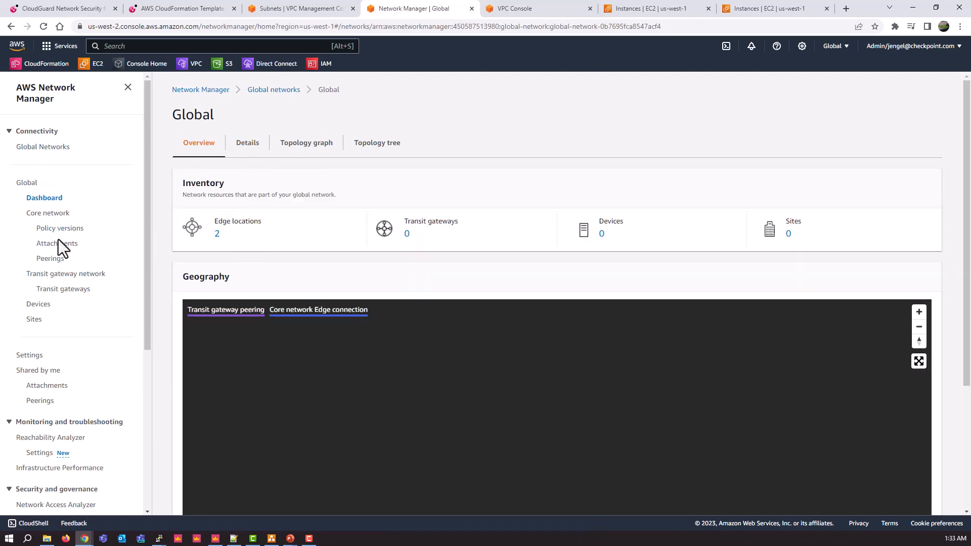
left_click(58, 244)
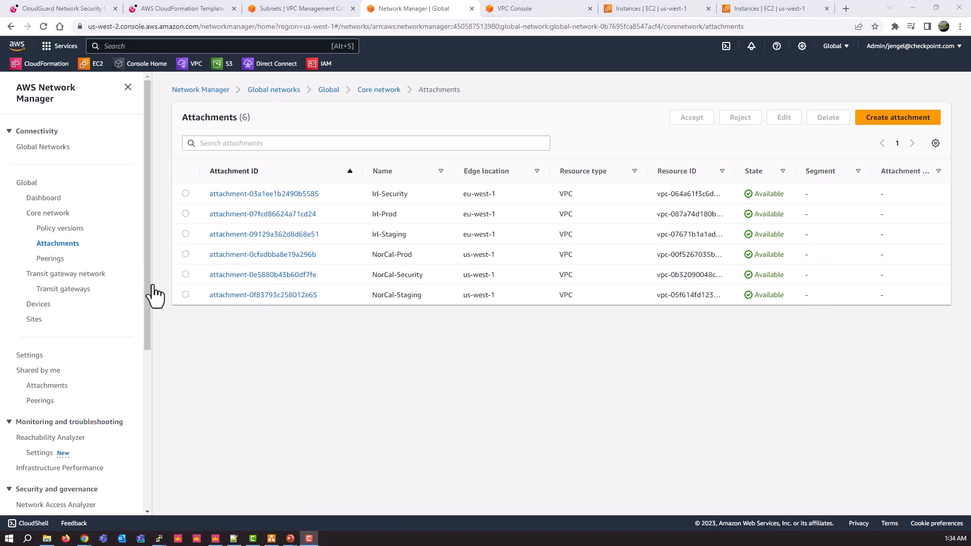
- Examine the JSON and details of core network Policy version - 1, including its ASN ranges, edge locations and segments
left_click(62, 231)
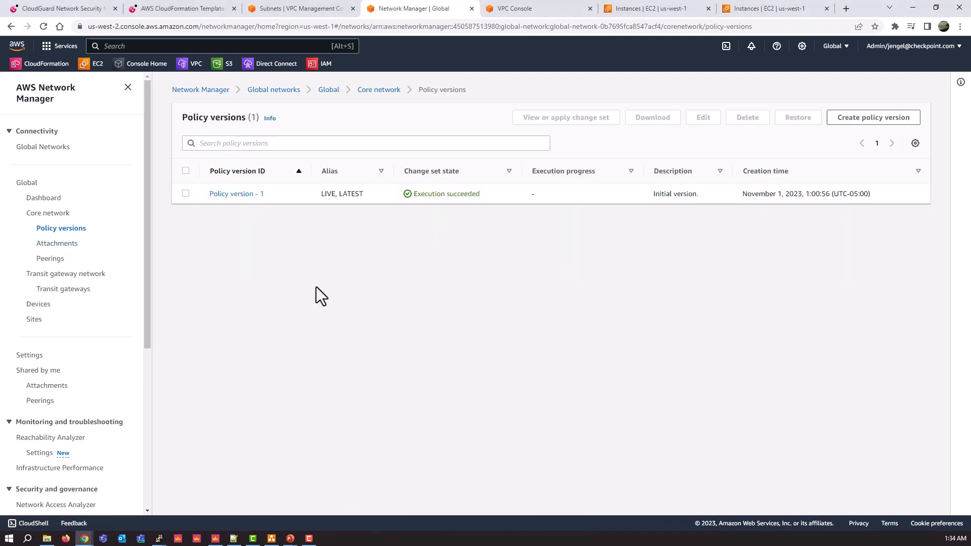
left_click(220, 198)
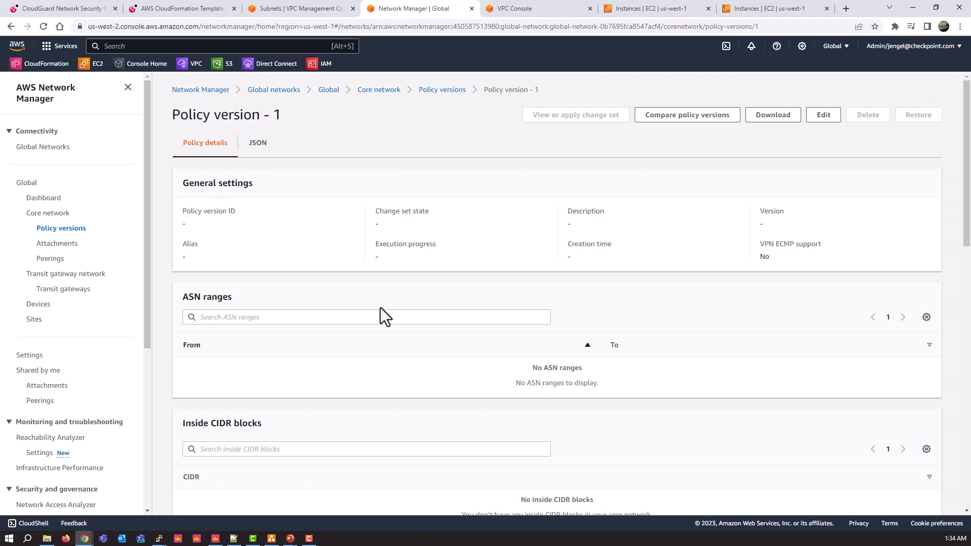
scroll(393, 365, "down", 4)
scroll(396, 369, "up", 4)
left_click(258, 143)
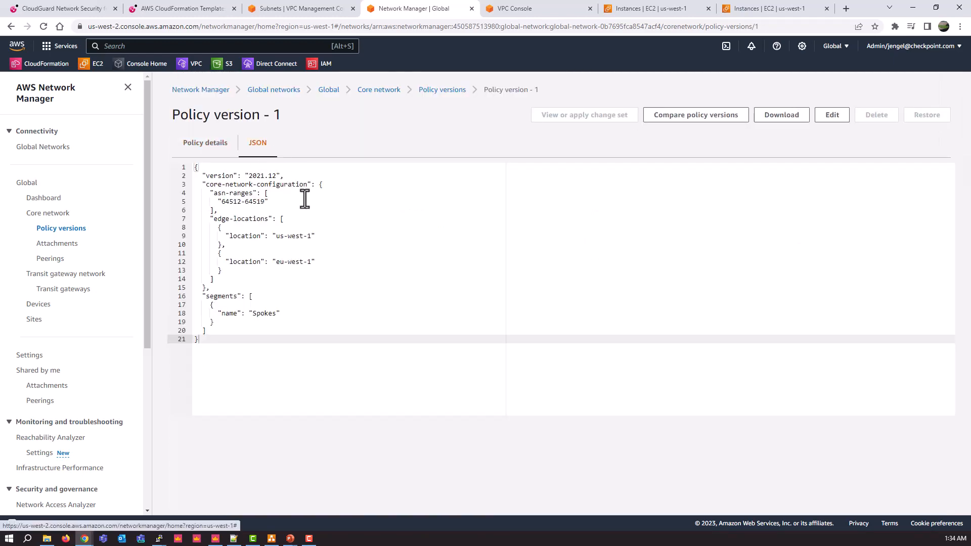
left_click(197, 140)
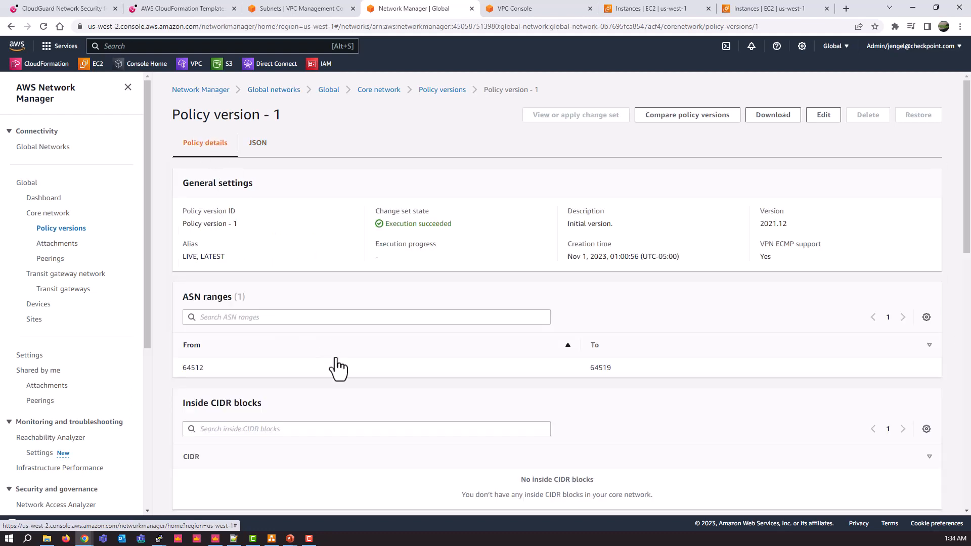
scroll(391, 358, "down", 2)
scroll(392, 360, "down", 5)
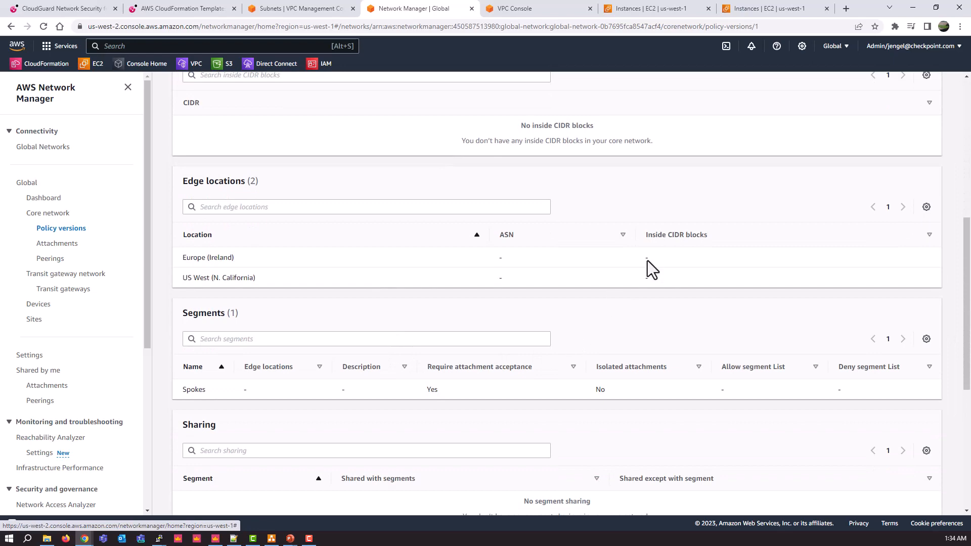
scroll(574, 289, "up", 7)
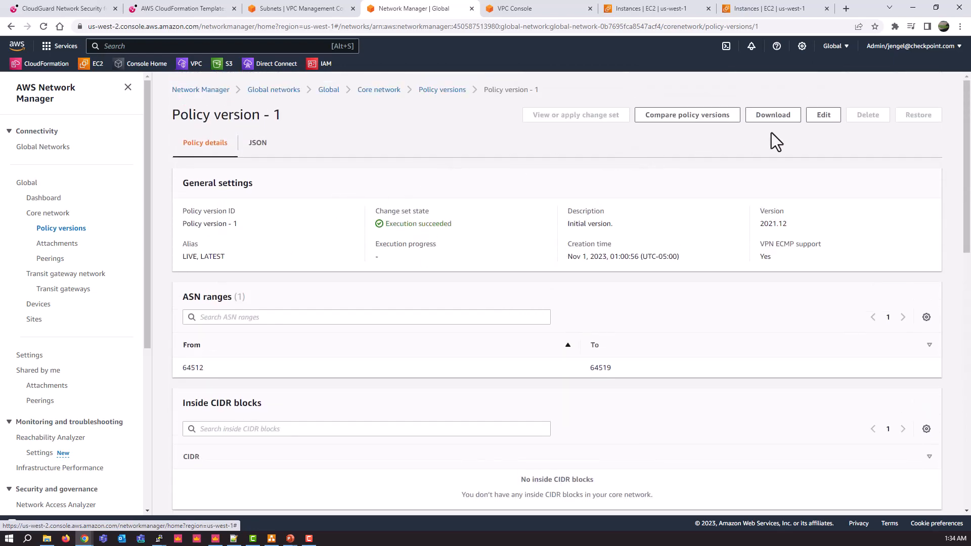
- Edit Policy version - 1 and create a segment named NorCalSecurity that requires no attachment acceptance
left_click(824, 115)
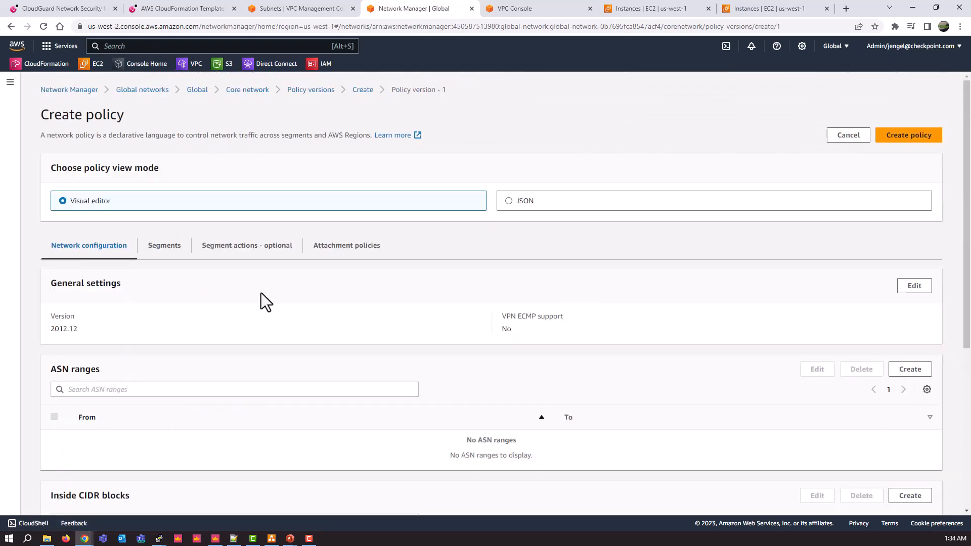
left_click(165, 248)
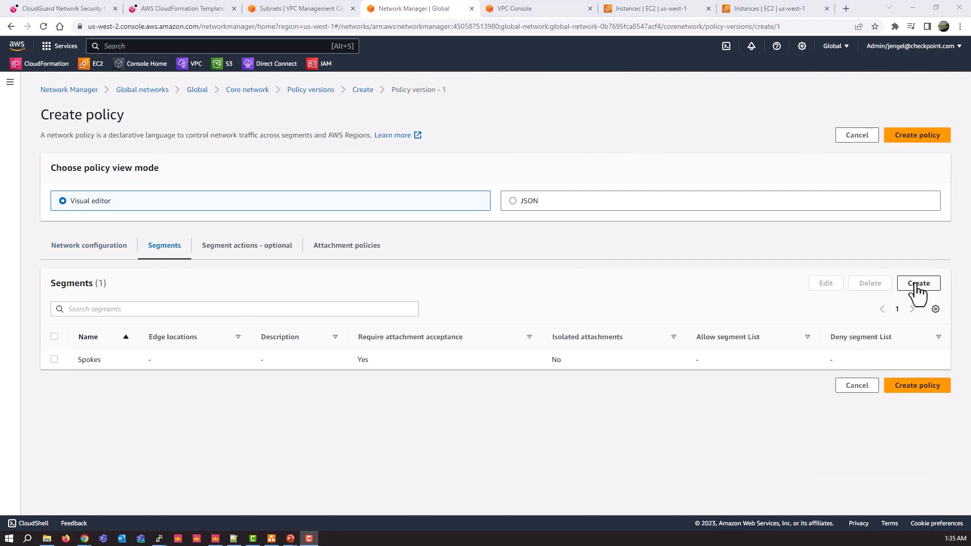
left_click(916, 284)
left_click(337, 195)
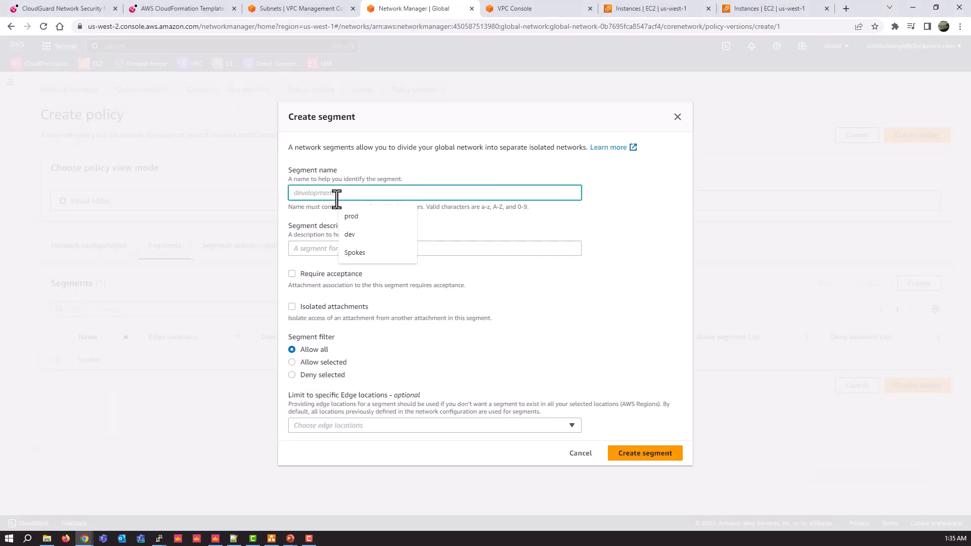
type("NorCal")
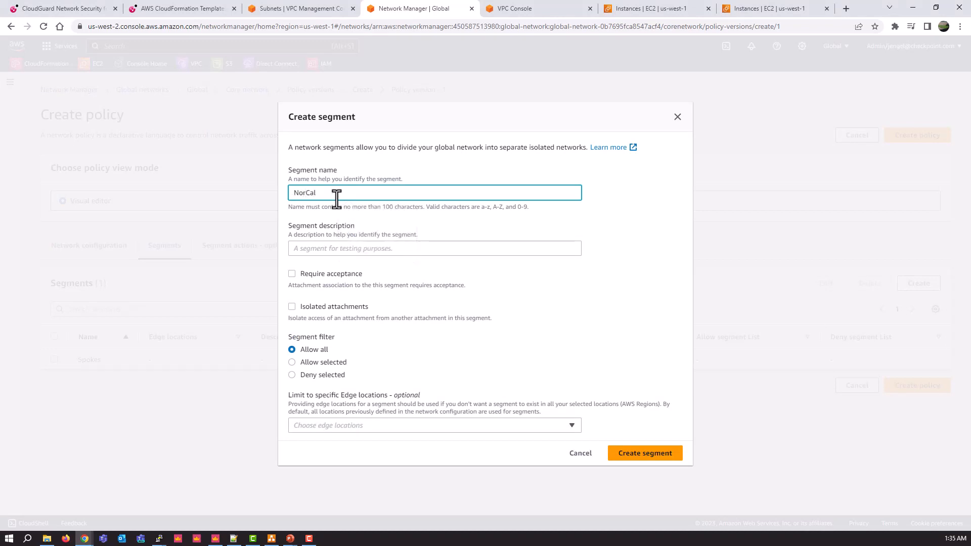
type("Security")
left_click(638, 451)
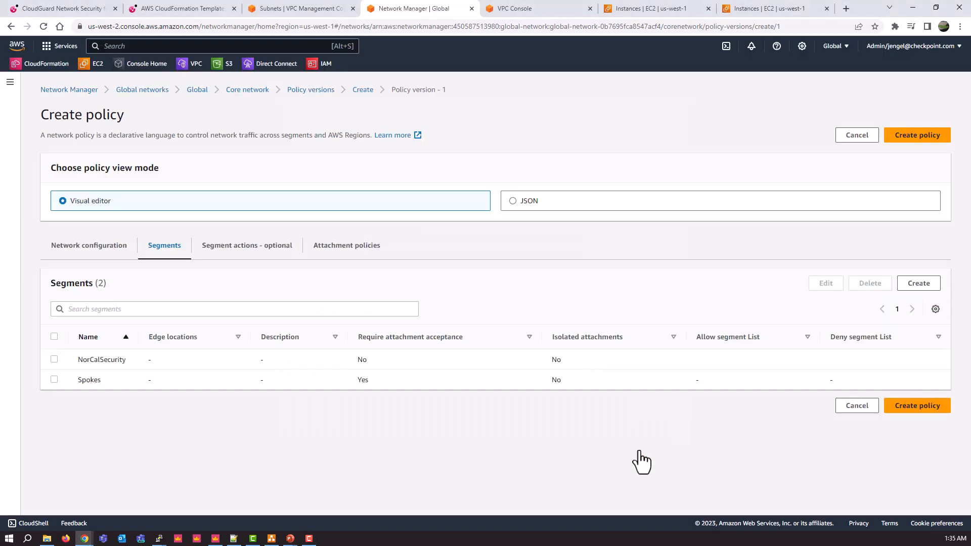
left_click(917, 286)
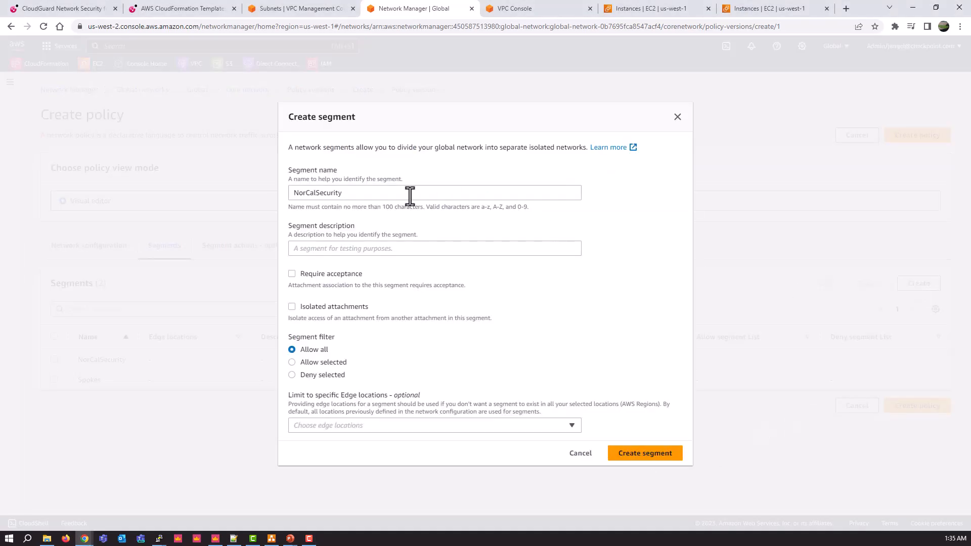
left_click(580, 453)
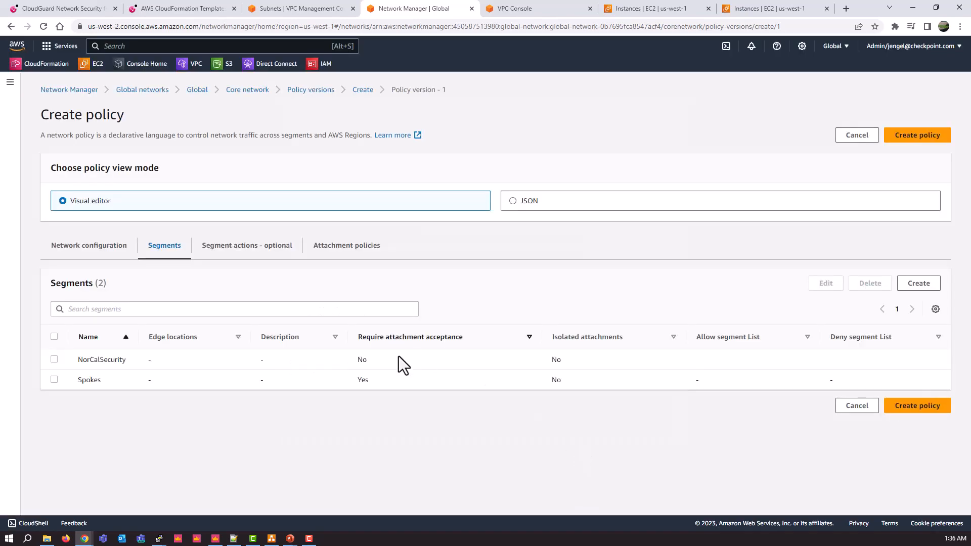
- Create a segment named IRLSecurity that requires no attachment acceptance and allows all segments
left_click(909, 288)
left_click_drag(317, 193, 227, 190)
key("BackSpace")
type("IRLSecurity")
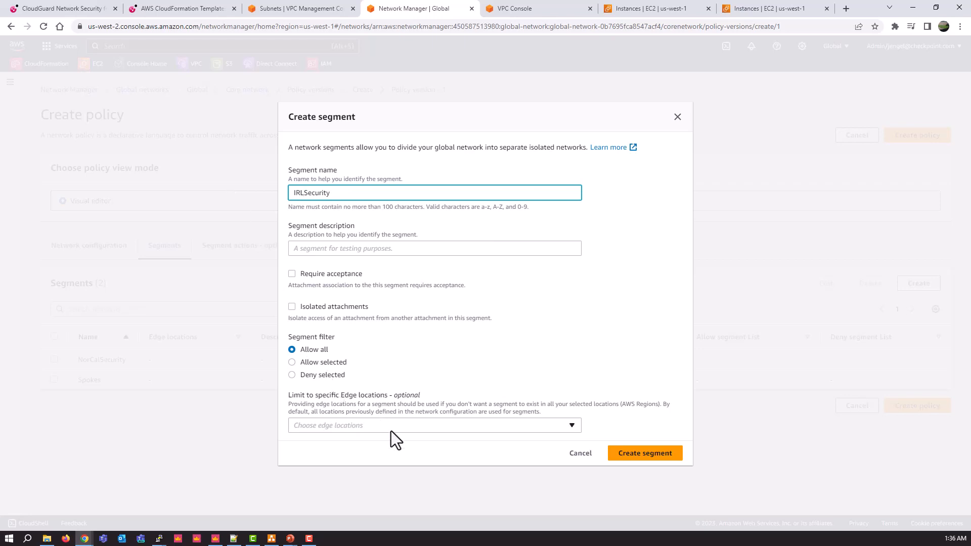
left_click(630, 455)
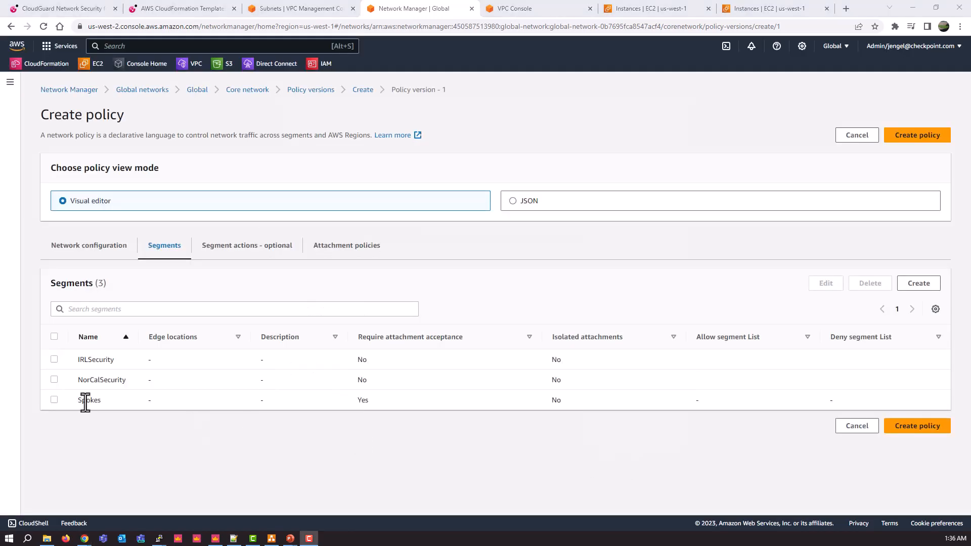
- Edit the Spokes segment so that its attachments are isolated and acceptance is not required
left_click(55, 400)
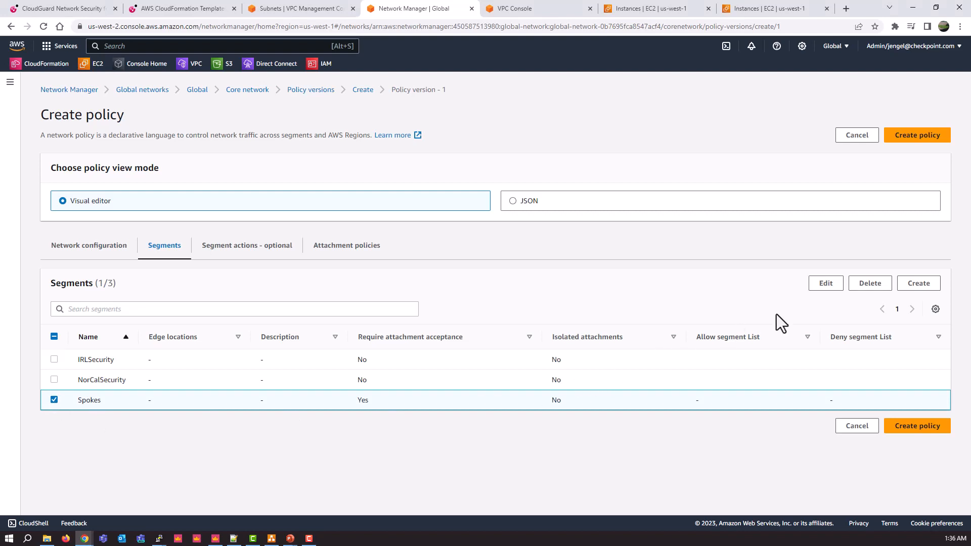
left_click(829, 289)
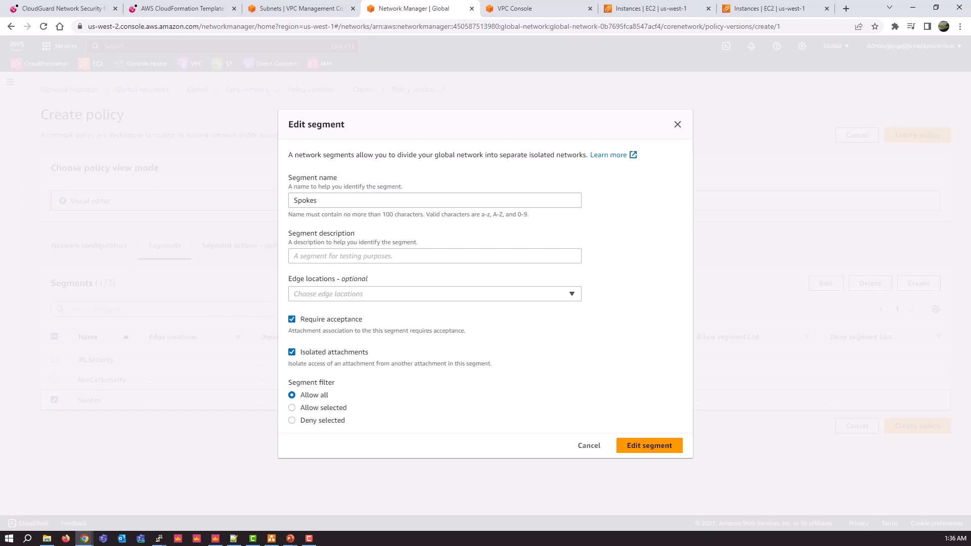
left_click(292, 319)
left_click(647, 446)
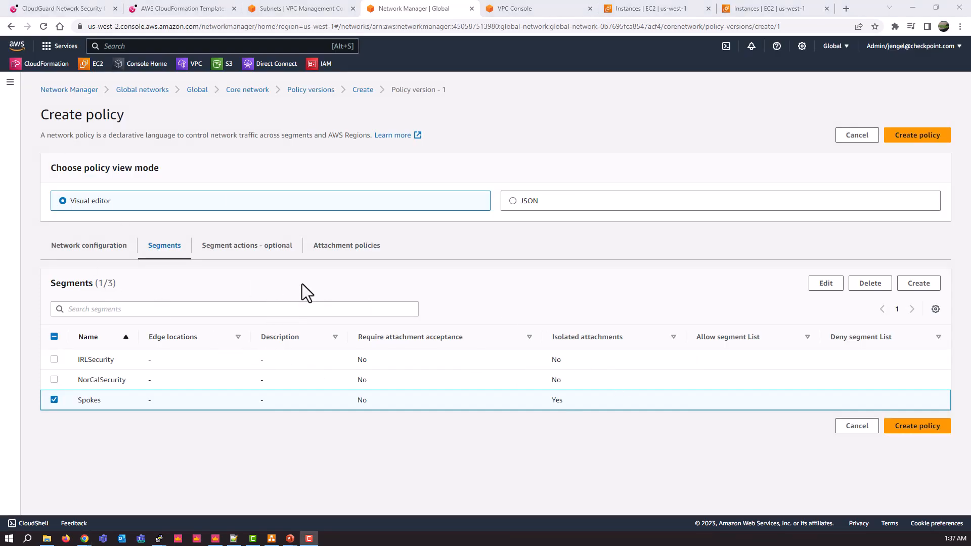
- Begin an attachment policy with rule number 100 that attaches to the Spokes segment
left_click(334, 251)
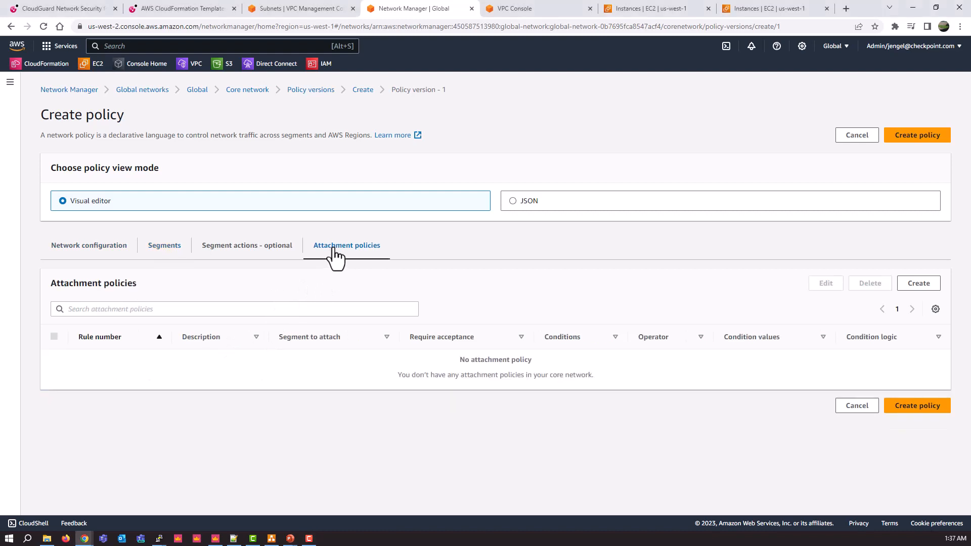
left_click(919, 283)
left_click(104, 161)
type("100")
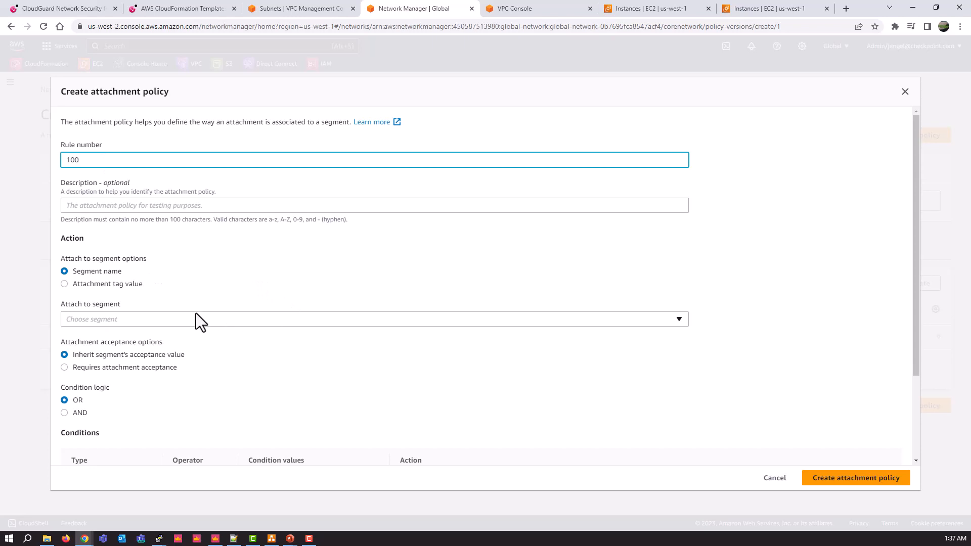
left_click(141, 320)
left_click(108, 336)
- Add a Tag value Equals condition with key role and value spoke to rule 100, and create the attachment policy
scroll(178, 397, "down", 3)
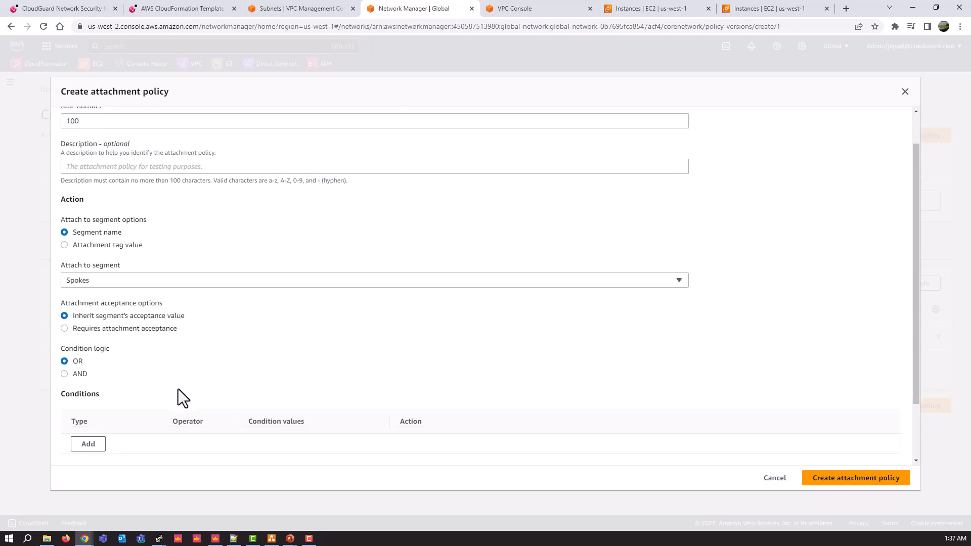
left_click(94, 372)
left_click(108, 375)
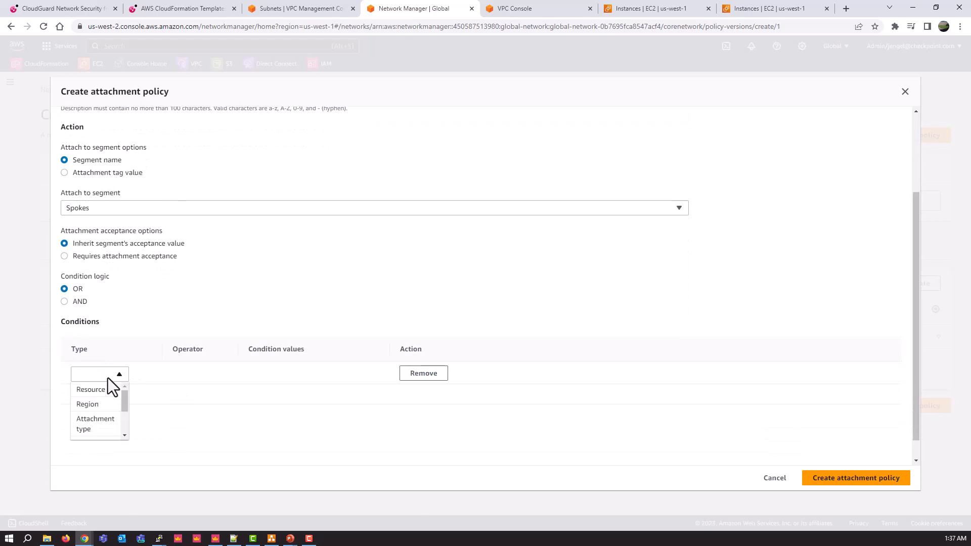
scroll(104, 432, "down", 1)
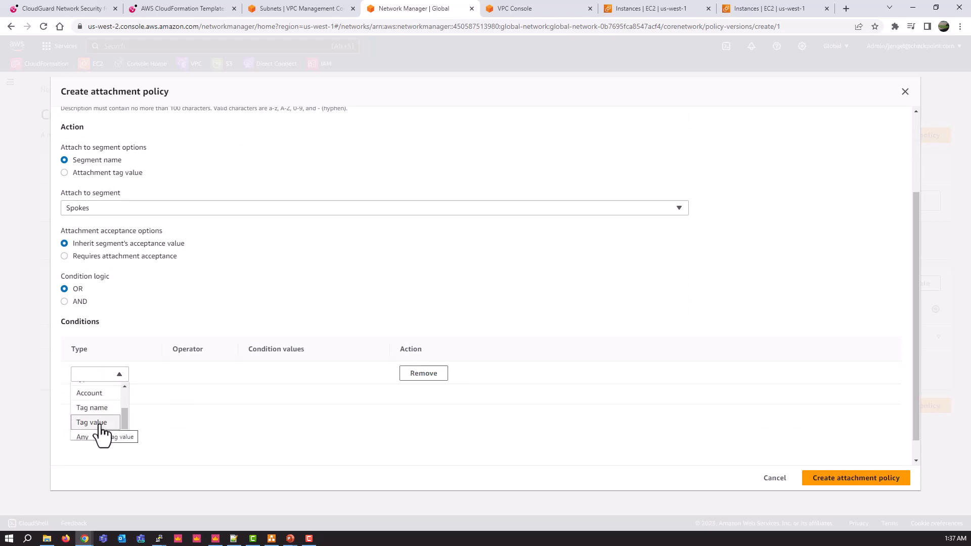
left_click(101, 424)
left_click(199, 378)
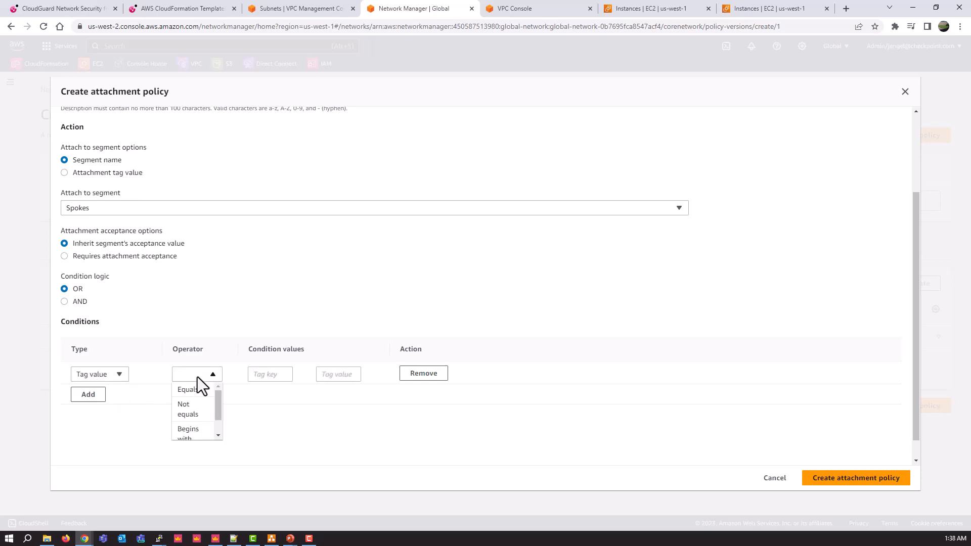
left_click(192, 393)
left_click(256, 374)
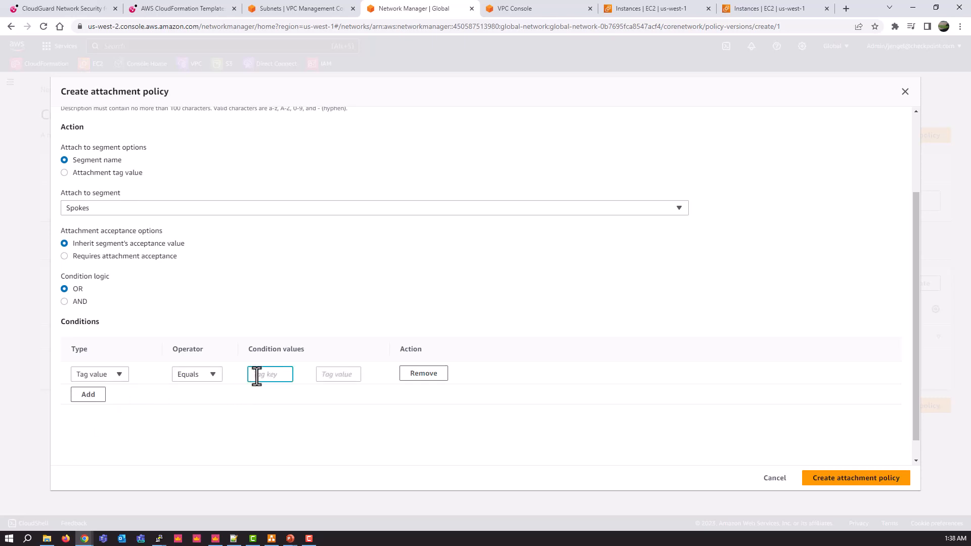
type("role")
key("Tab")
type("spoke")
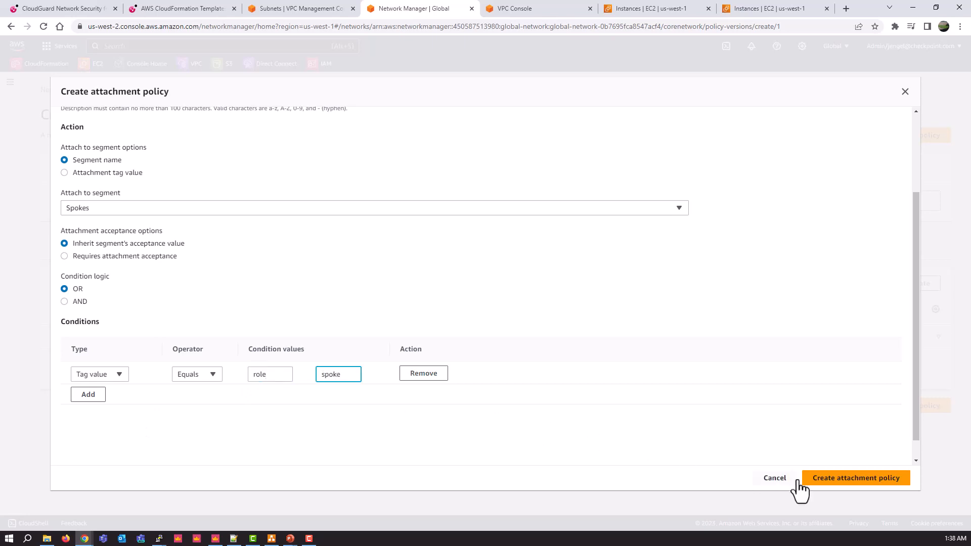
left_click(850, 483)
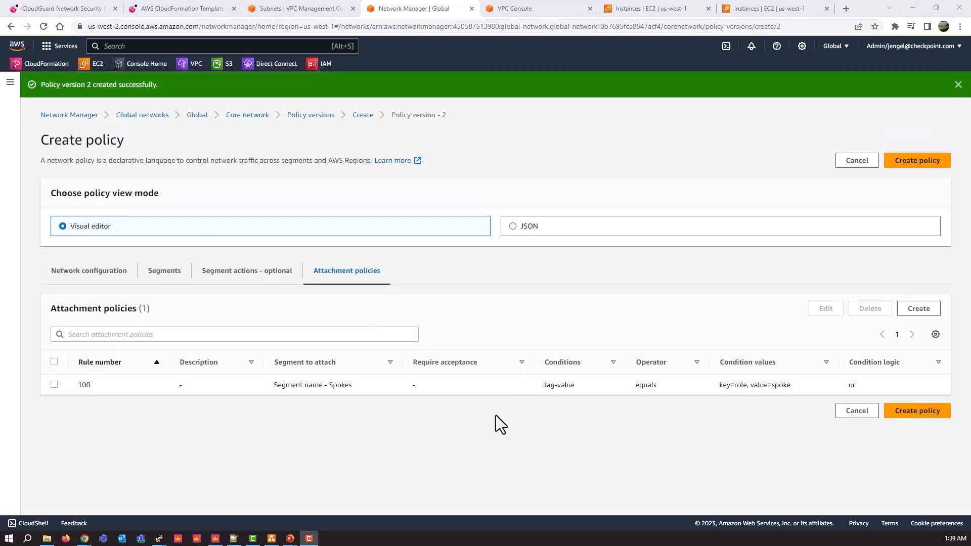
- Begin a second attachment policy with rule number 101 that attaches to the NorCalSecurity segment
left_click(921, 318)
left_click(87, 160)
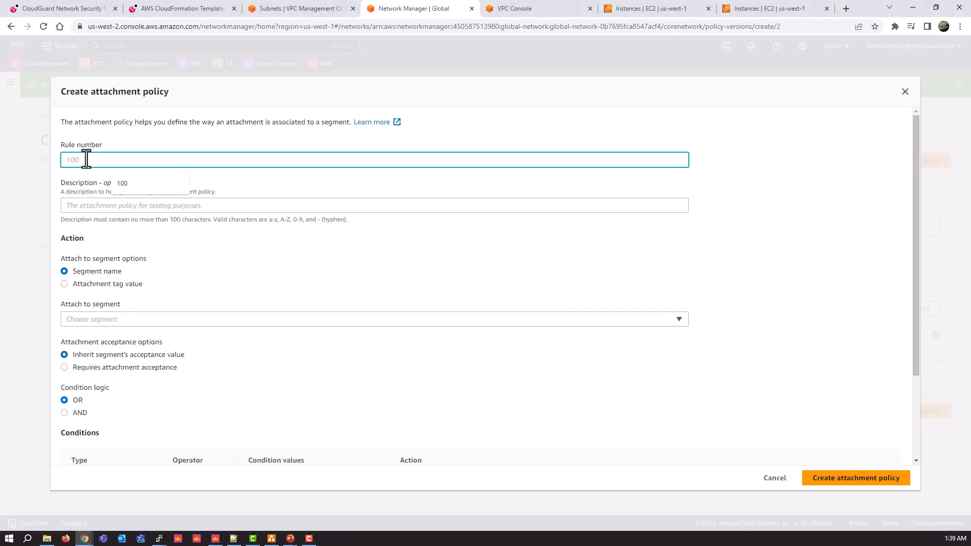
type("101")
scroll(108, 288, "down", 1)
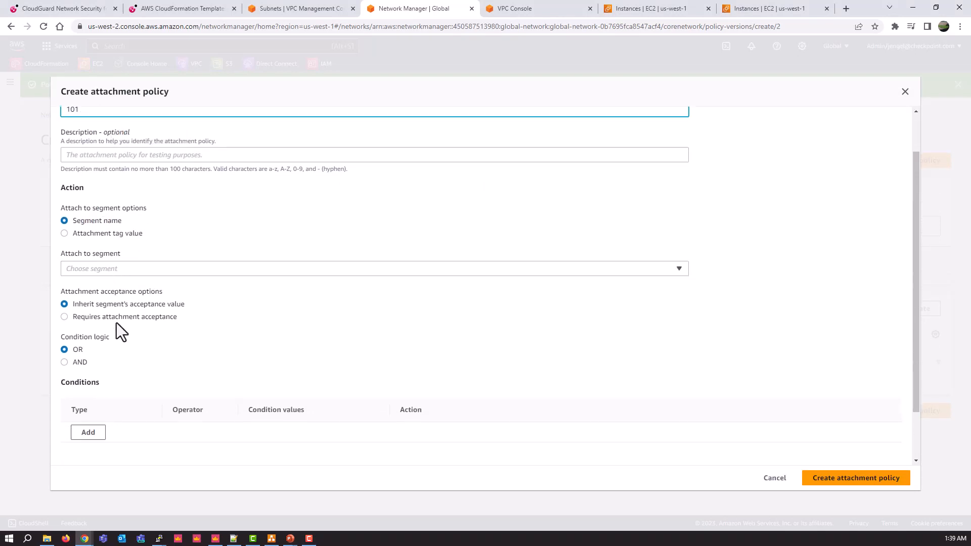
left_click(111, 271)
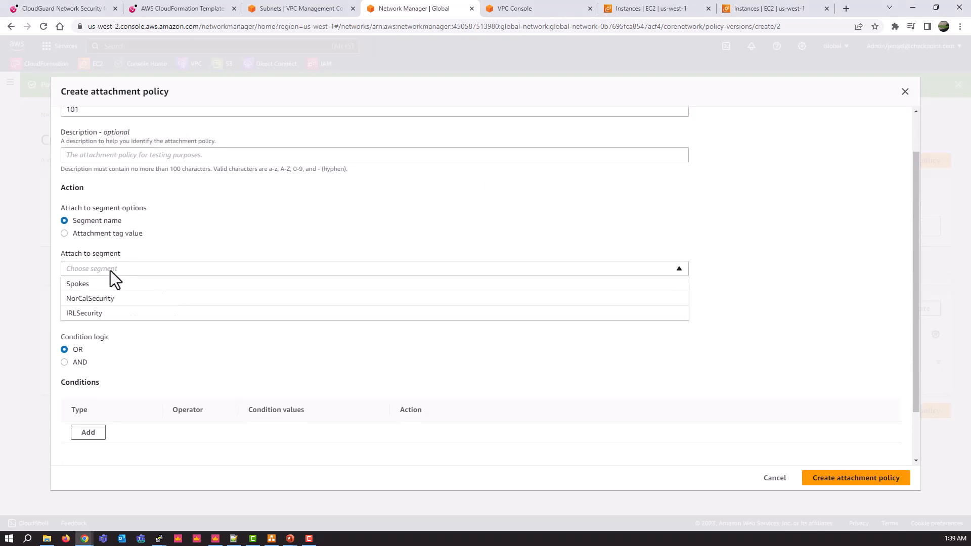
left_click(108, 303)
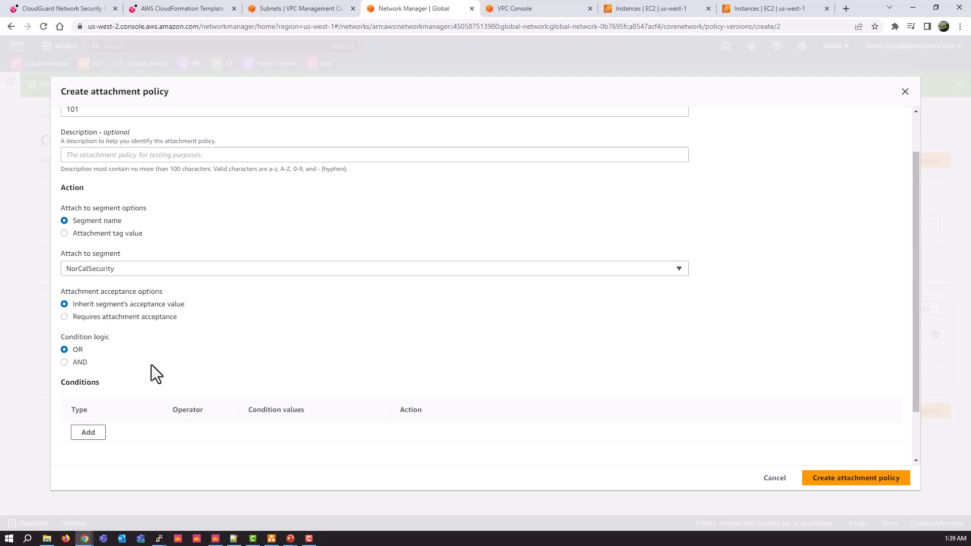
- Add a condition of type Tag value to attachment rule 101
left_click(92, 429)
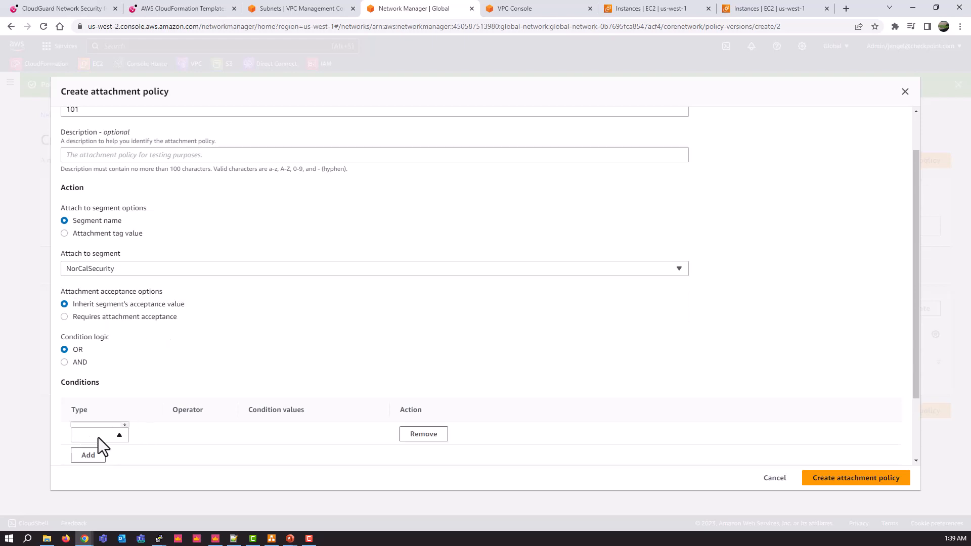
left_click(118, 437)
left_click(186, 446)
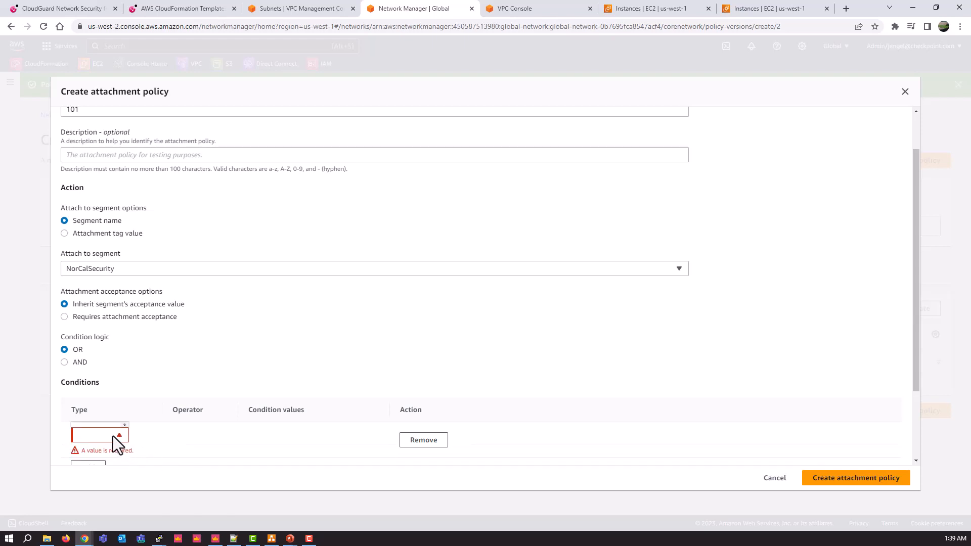
scroll(174, 432, "down", 2)
left_click(116, 345)
left_click(120, 342)
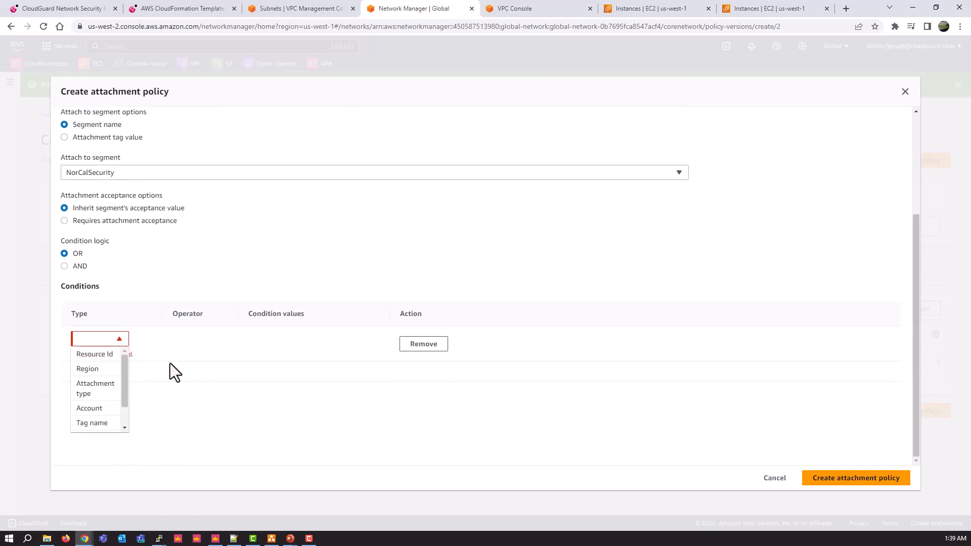
scroll(98, 407, "down", 2)
left_click(98, 410)
- Set the rule 101 condition to Equals with key role and value NorCal-Security, and create the attachment policy
left_click(196, 354)
left_click(189, 366)
left_click(270, 354)
type("role")
key("Tab")
type("Norcal")
type("Cal-Security")
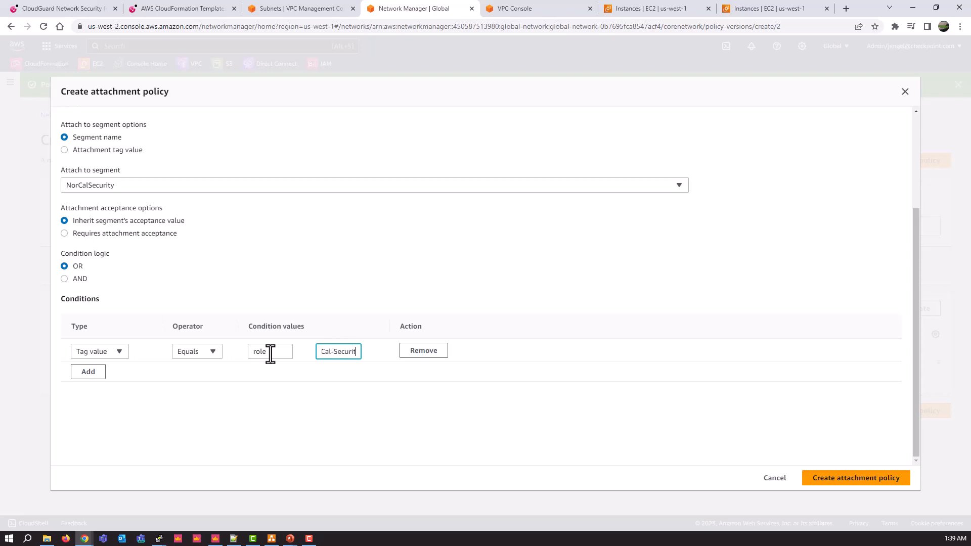
left_click(856, 481)
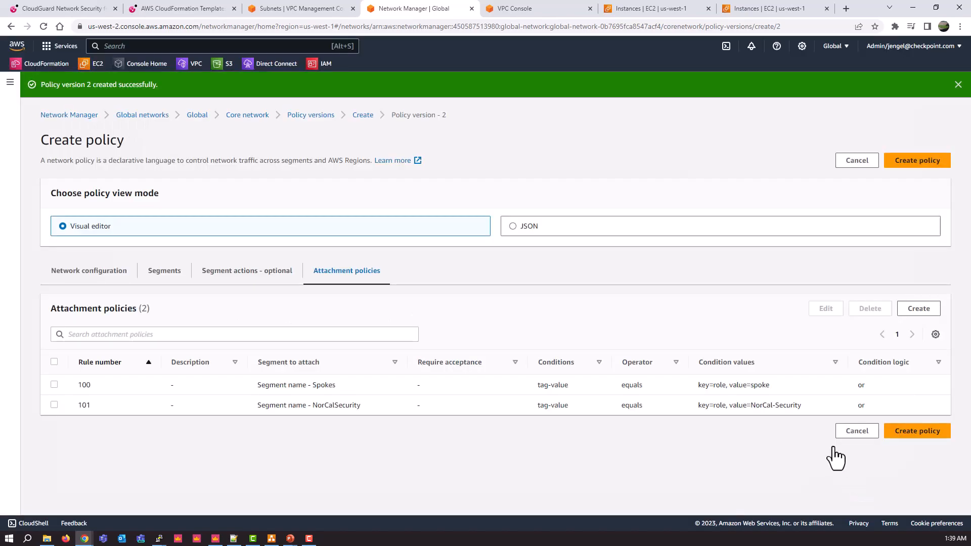
- Begin a third attachment policy with rule number 102 that attaches to the IRLSecurity segment
left_click(925, 318)
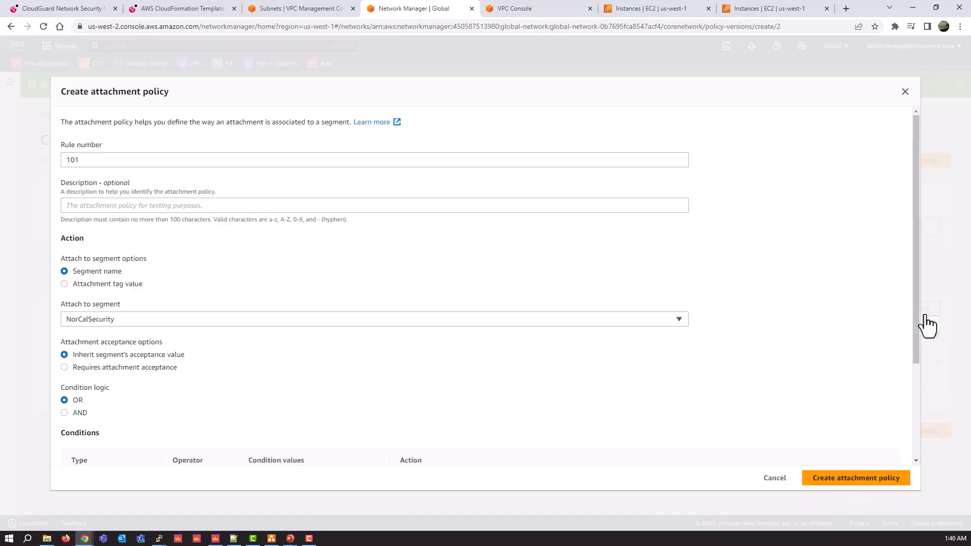
left_click(91, 160)
key("BackSpace")
type("2")
left_click(76, 318)
left_click(78, 319)
left_click(78, 319)
left_click(81, 362)
- Change the role tag value in the rule 102 condition to Irl-Security and create the attachment policy
scroll(151, 400, "down", 2)
mouse_move(333, 386)
left_mouse_down()
mouse_move(317, 386)
mouse_move(337, 384)
left_mouse_up()
left_click(343, 386)
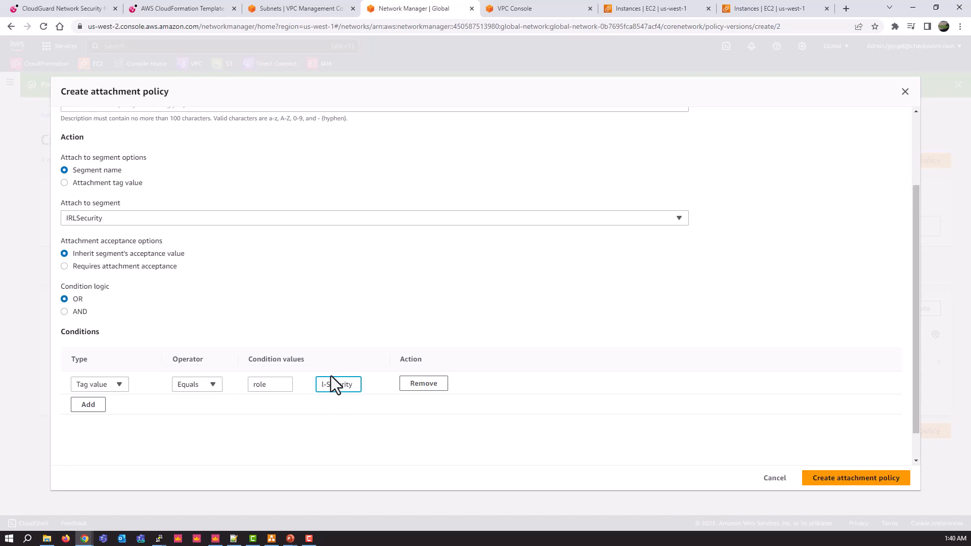
left_click(274, 434)
left_click(853, 484)
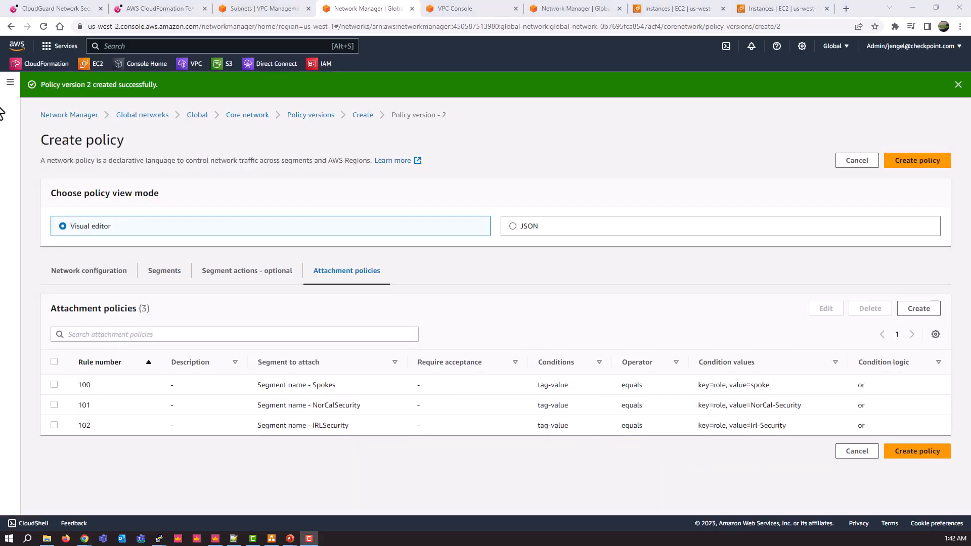
- Create a segment sharing that shares NorCalSecurity only with the selected segment Spokes
left_click(245, 275)
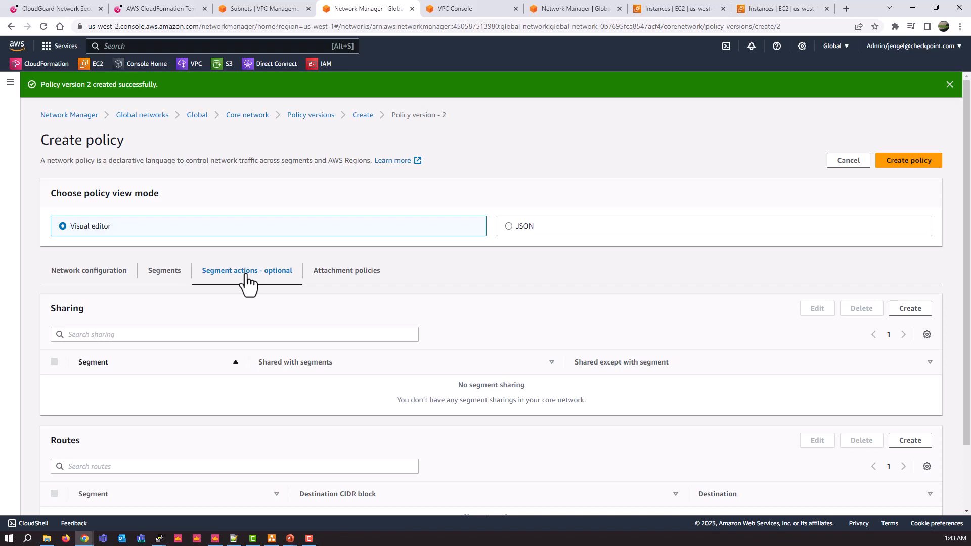
left_click(910, 310)
left_click(331, 278)
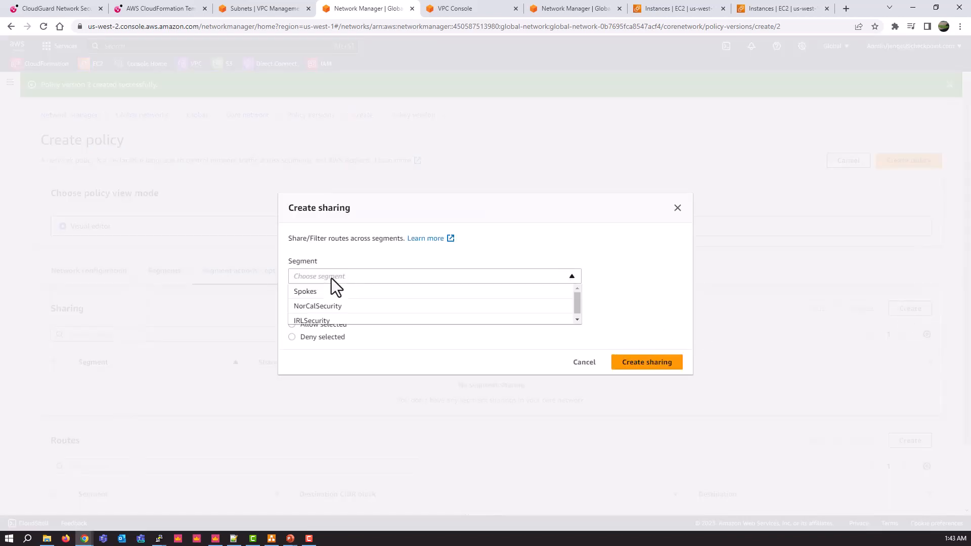
left_click(324, 308)
left_click(315, 324)
left_click(323, 353)
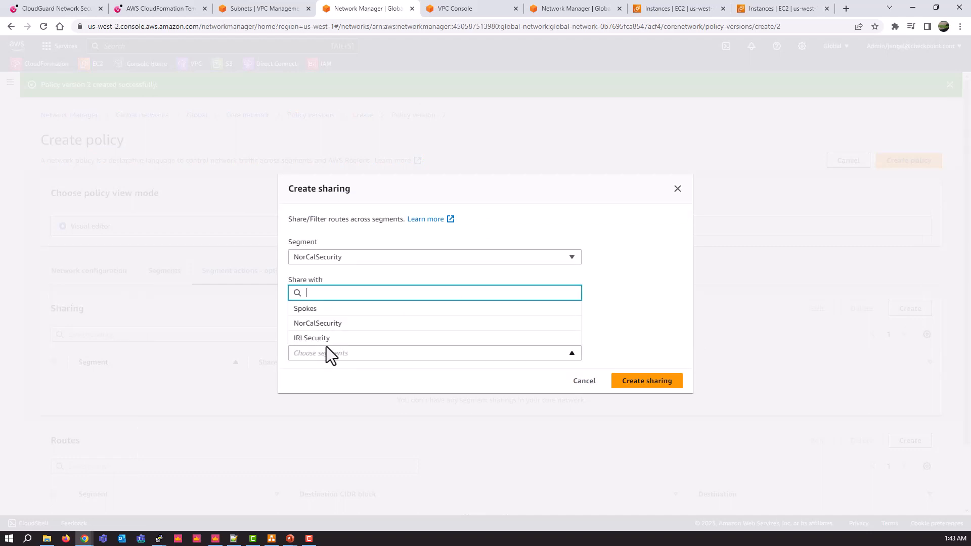
left_click(309, 309)
left_click(631, 399)
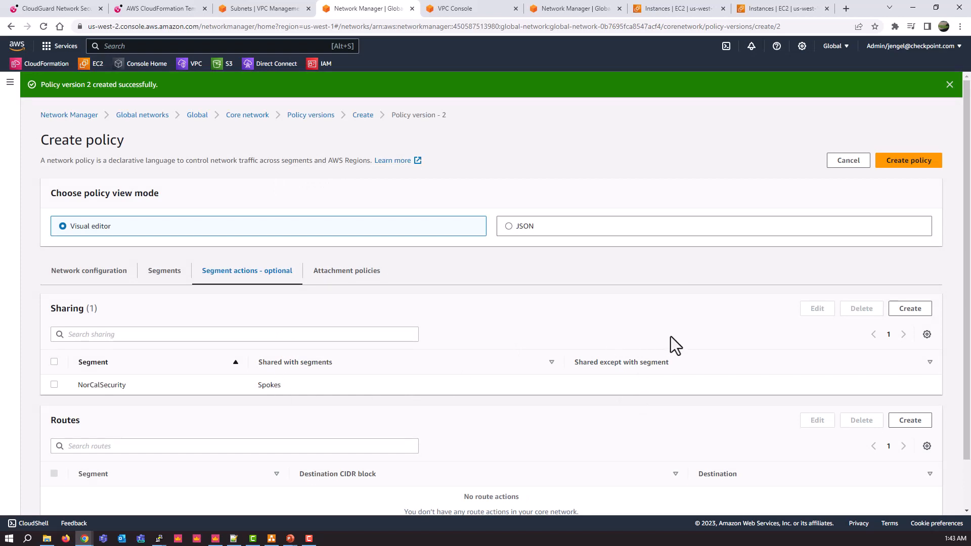
- Create a second segment sharing that shares IRLSecurity only with Spokes
left_click(911, 310)
left_click(357, 251)
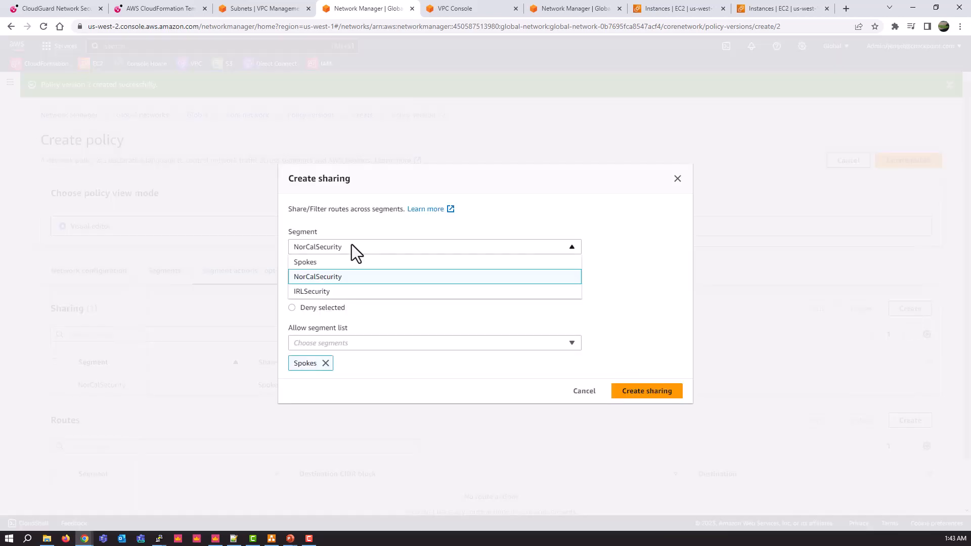
left_click(326, 291)
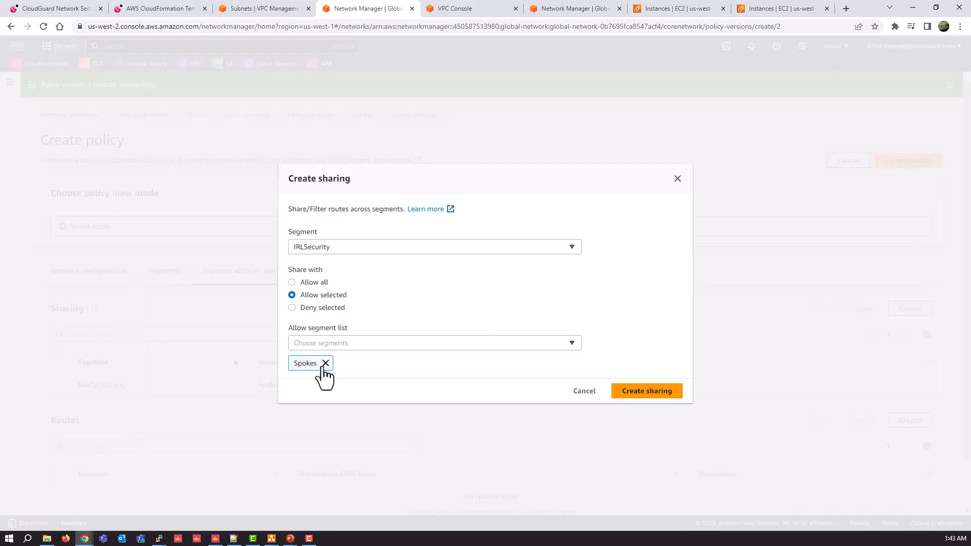
left_click(639, 394)
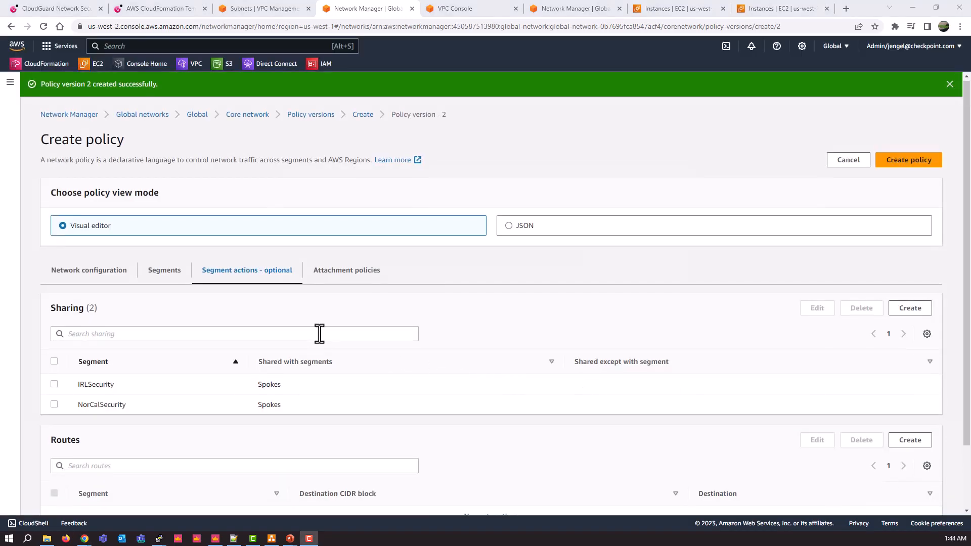
- Create a segment route for Spokes with destination 0.0.0.0/0 and the Irl-Security and NorCal-Security attachments
scroll(318, 331, "down", 2)
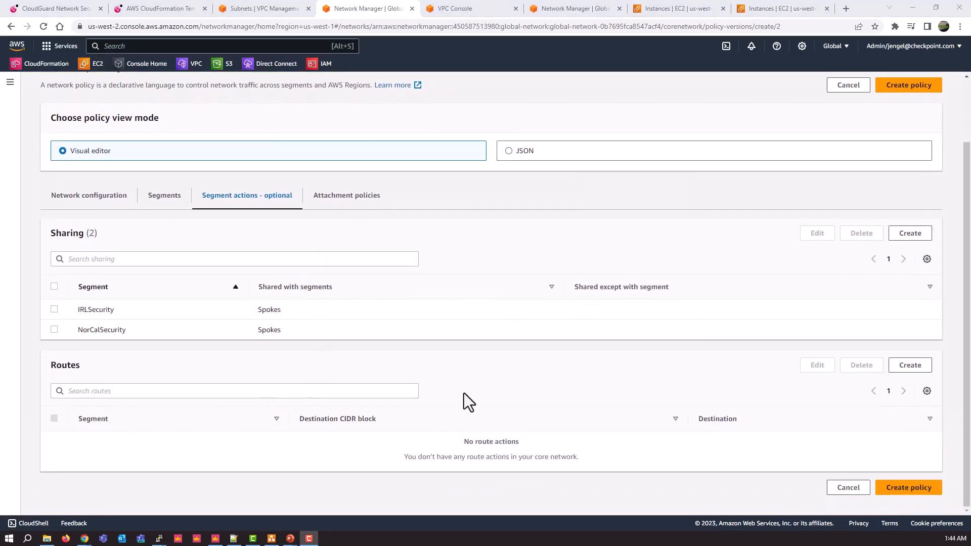
left_click(920, 368)
left_click(341, 238)
left_click(324, 248)
left_click(322, 282)
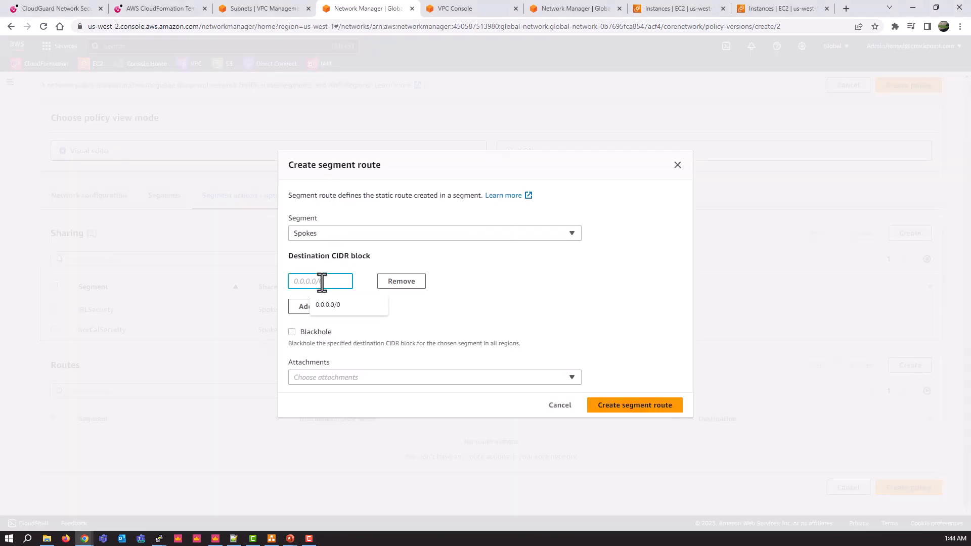
left_click(330, 312)
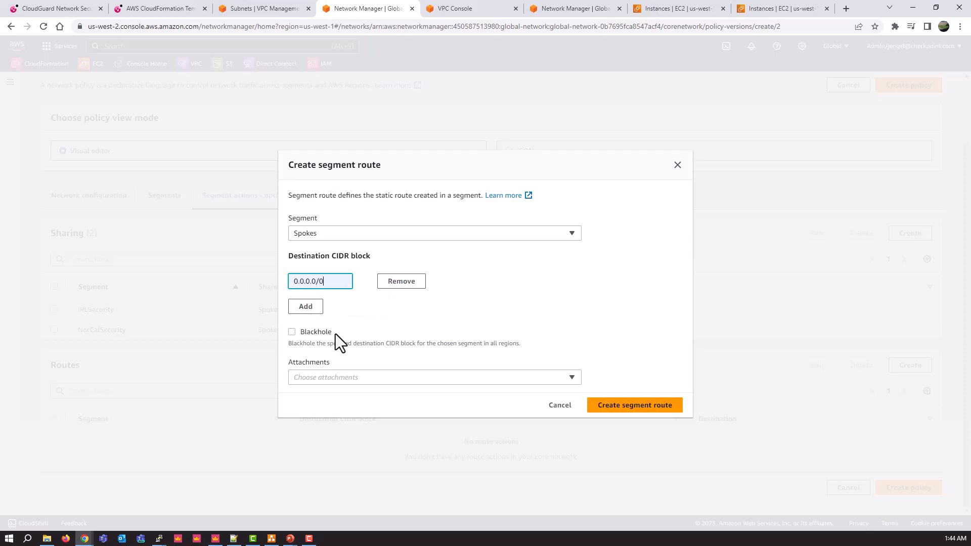
left_click(344, 379)
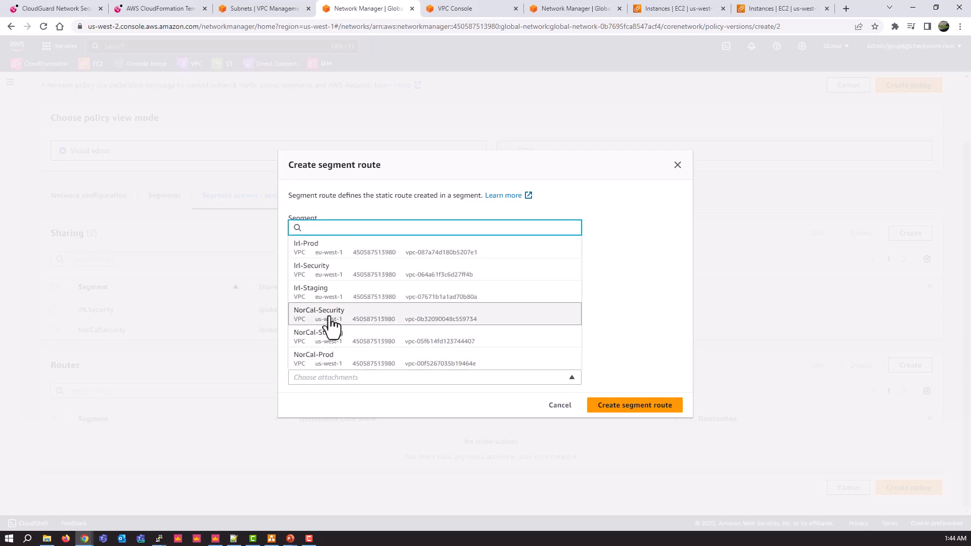
left_click(321, 270)
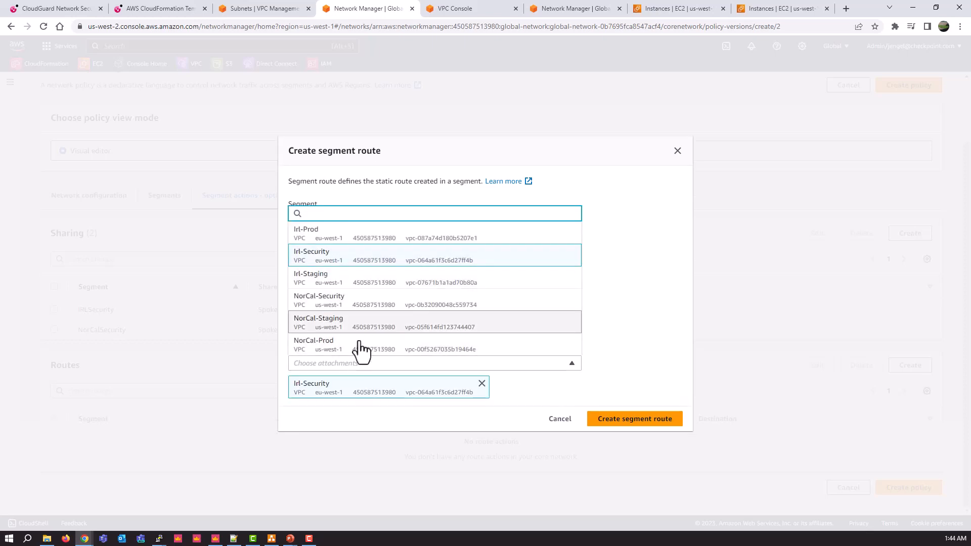
left_click(335, 303)
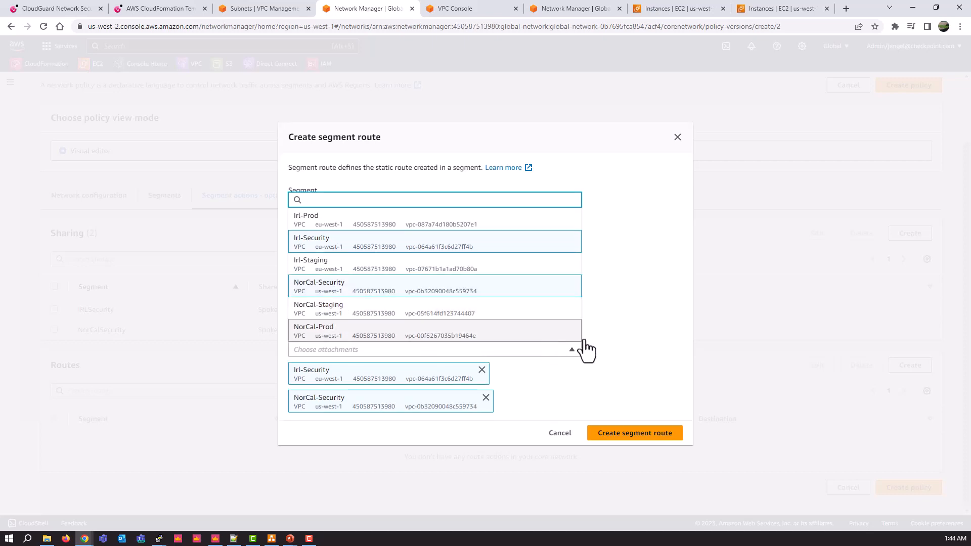
left_click(640, 312)
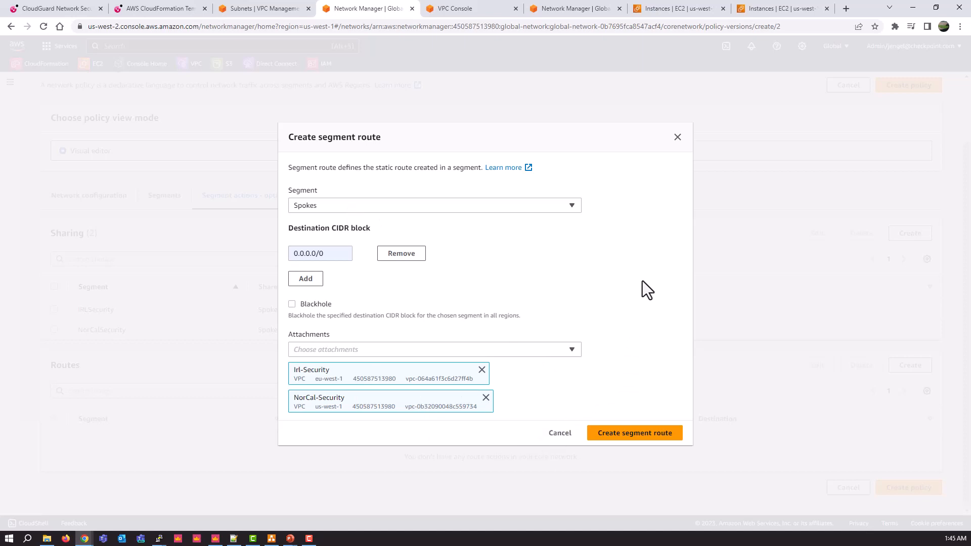
left_click(645, 435)
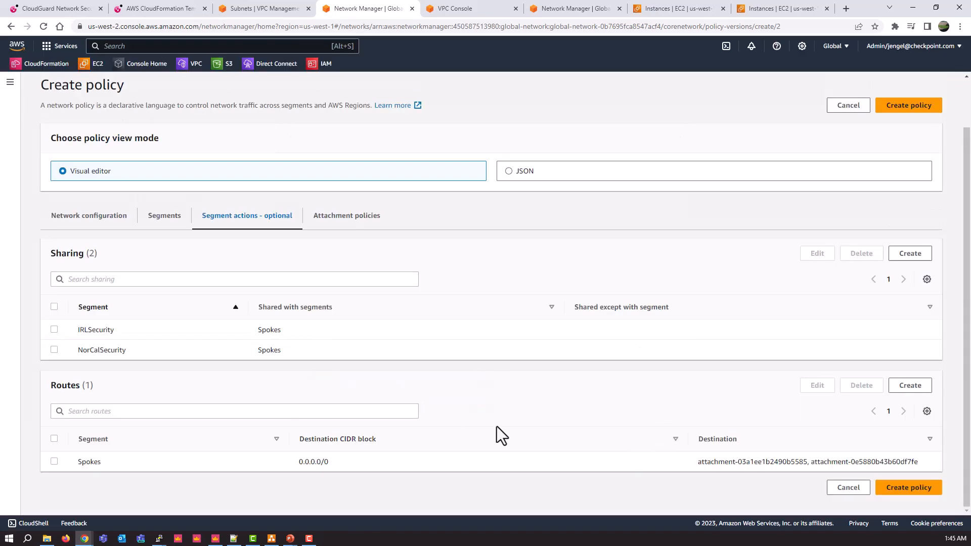
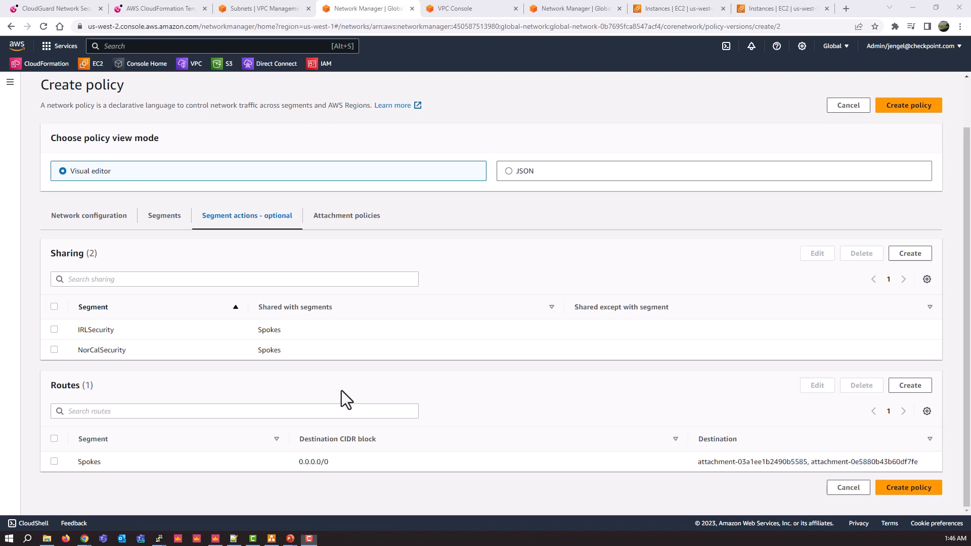
- Check the US Security Segment in the draw.io network diagram, and start a second segment route for the NorCalSecurity segment
key("alt+Tab")
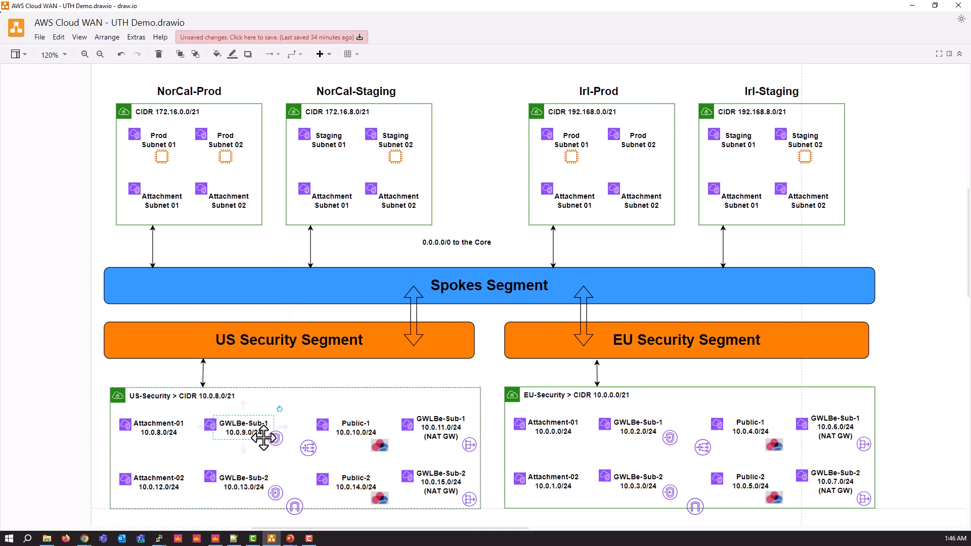
left_click(313, 340)
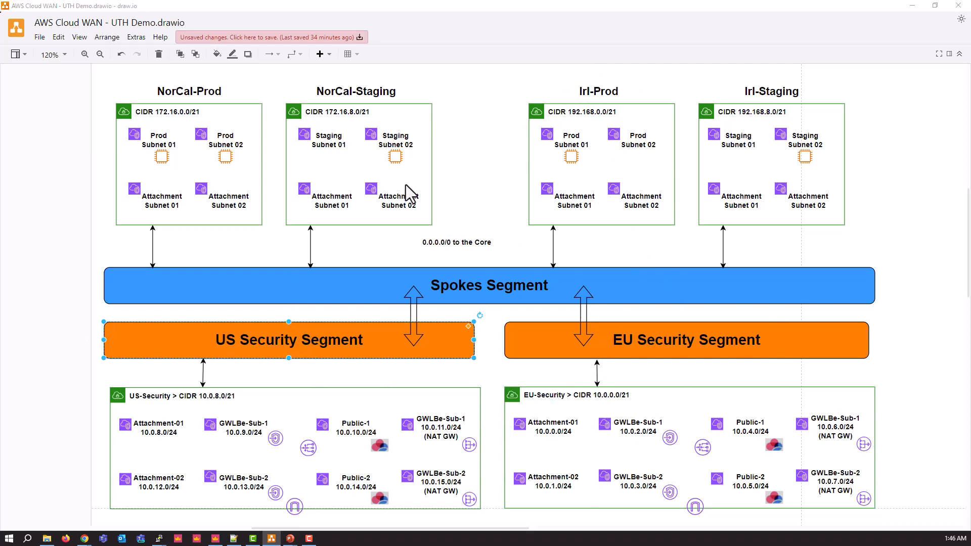
key("alt+Tab")
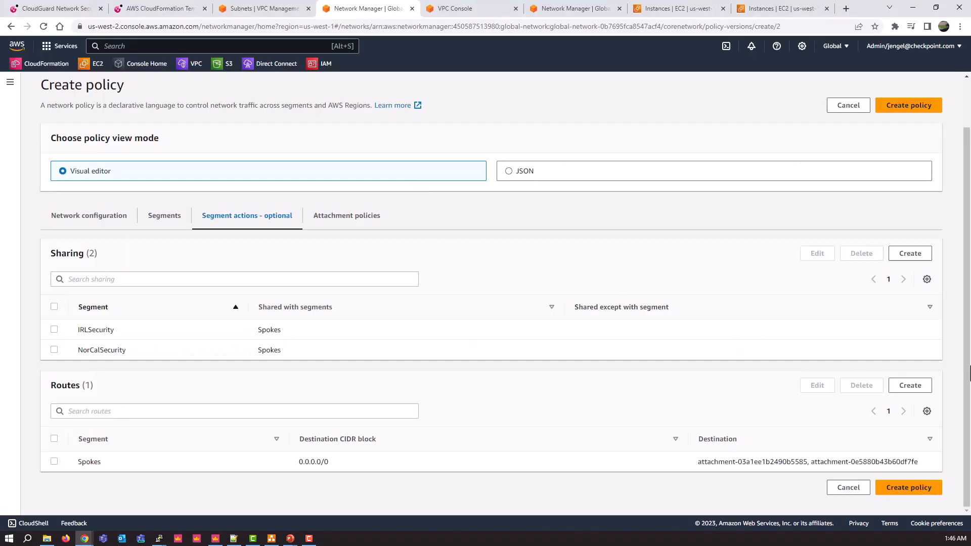
left_click(917, 387)
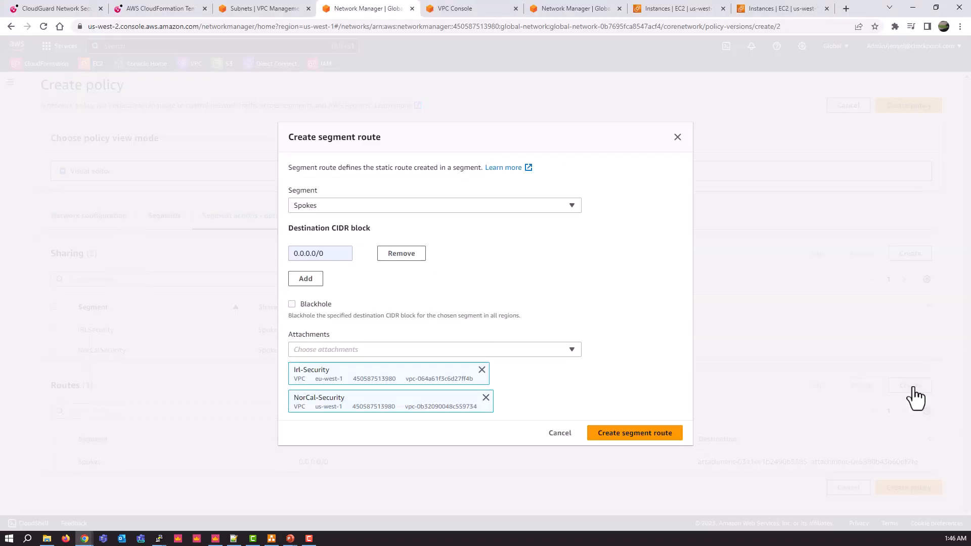
left_click(327, 207)
left_click(328, 235)
- Set the route's destination CIDR blocks to 192.168.0.0/21 and 192.168.8.0/21, and create it with only the Irl-Security attachment
triple_click(329, 253)
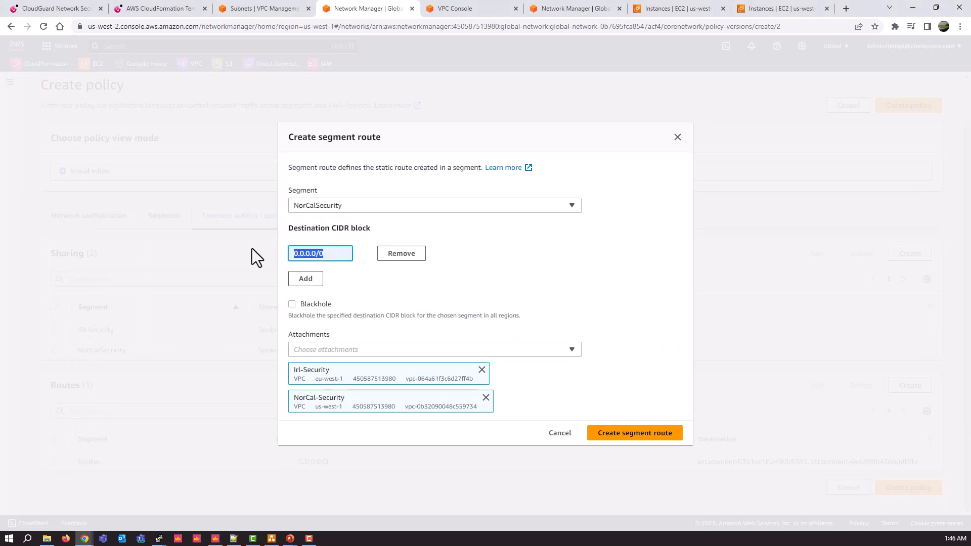
key("alt+Tab")
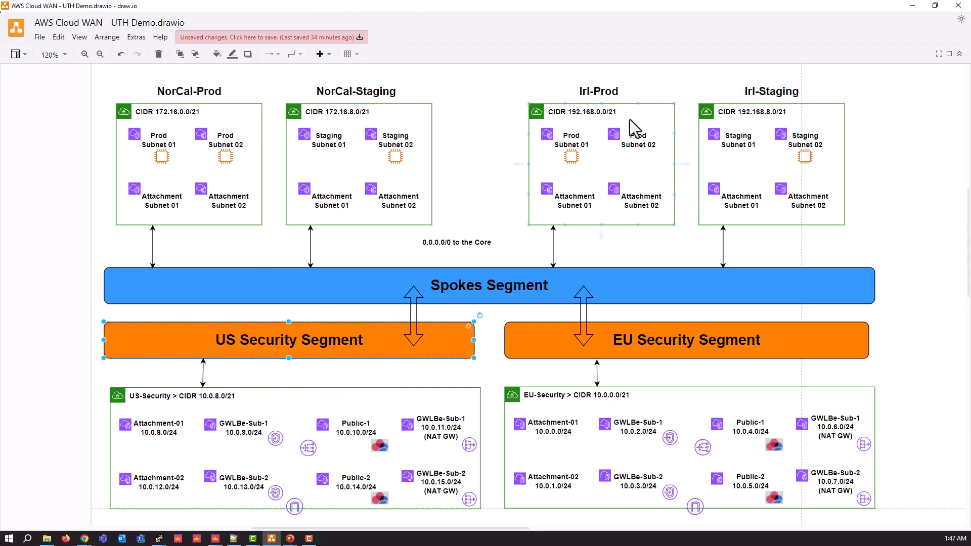
key("alt+Tab")
type("1")
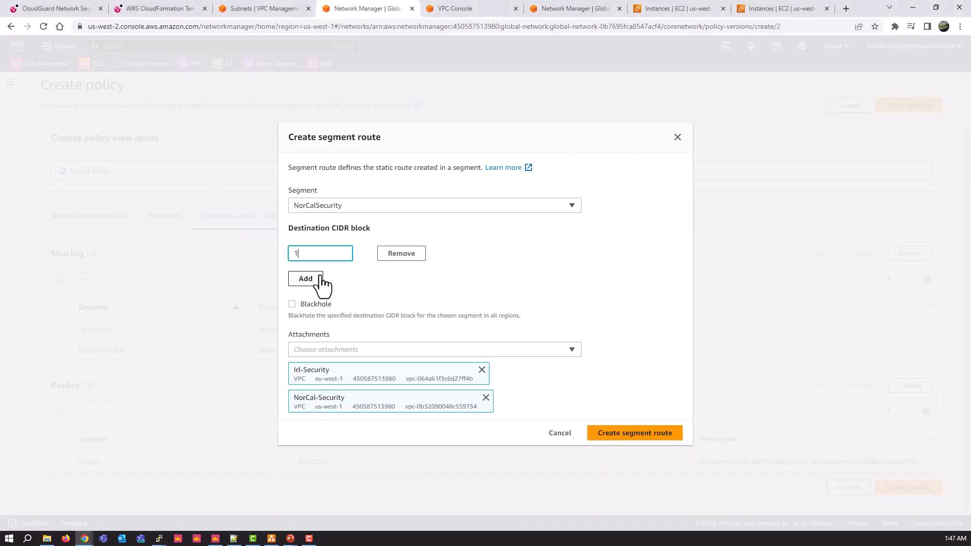
type("92.168.20.0/21")
left_click(306, 278)
left_click(314, 267)
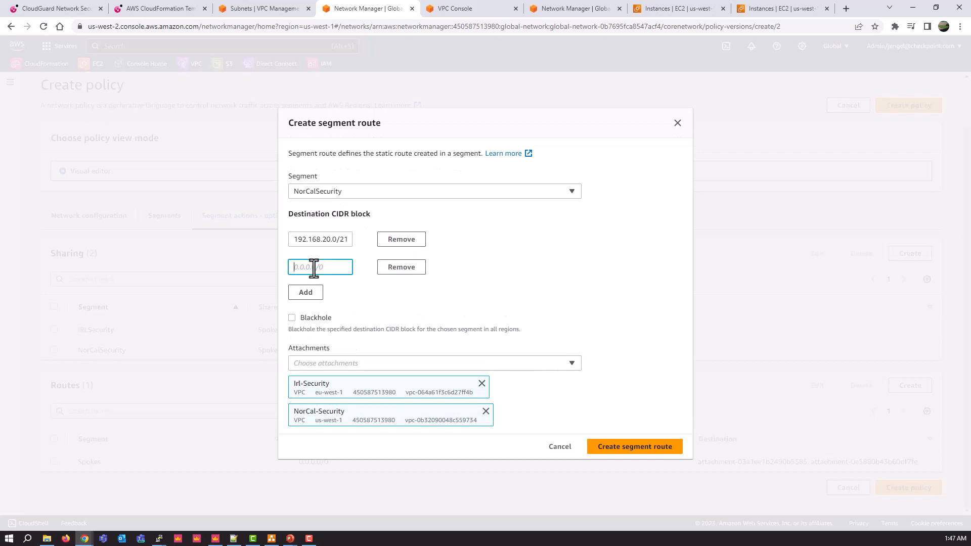
type("192.168.20")
left_click(330, 240)
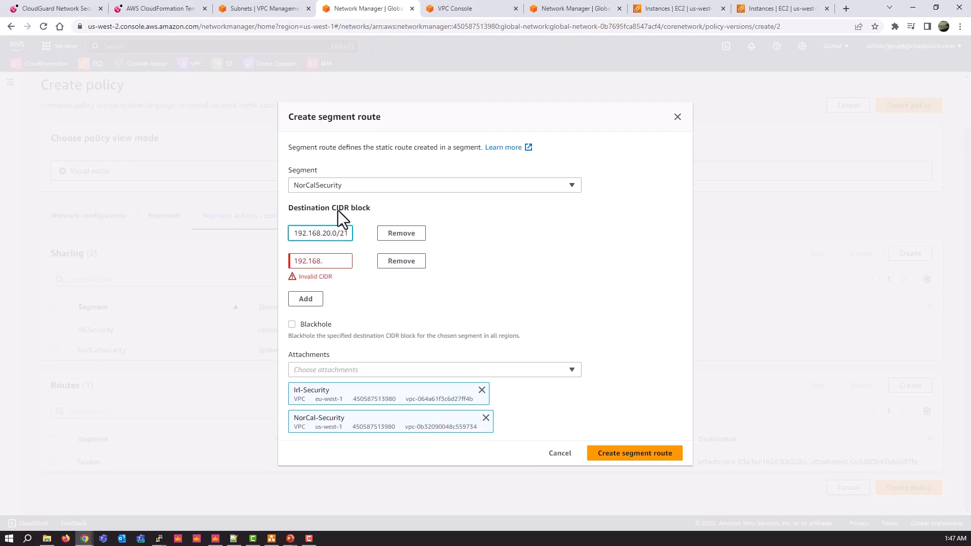
left_click(326, 261)
left_click(371, 293)
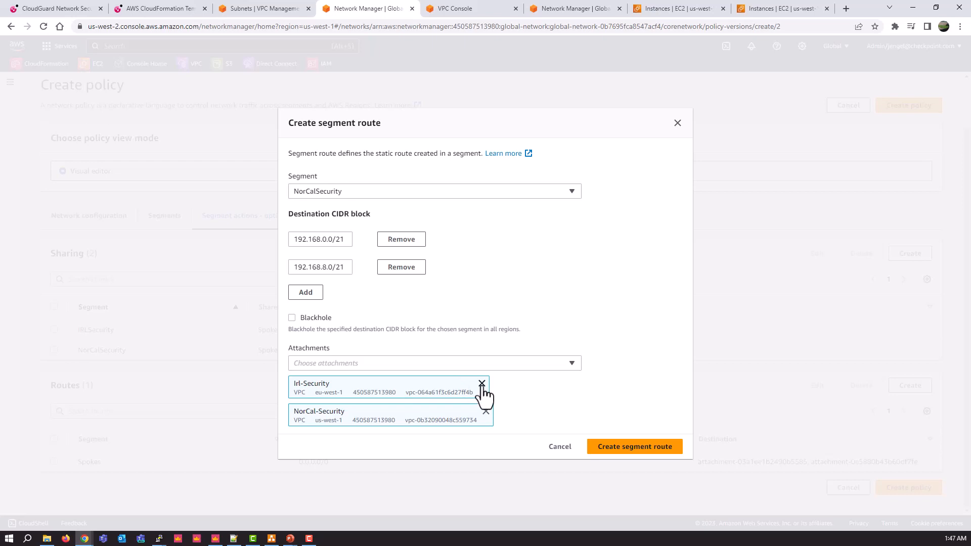
left_click(486, 411)
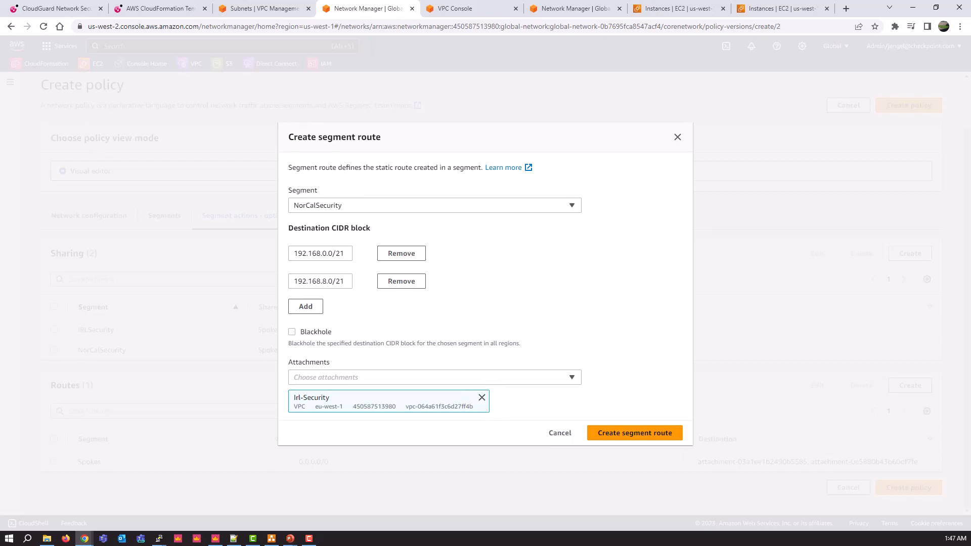
left_click(649, 434)
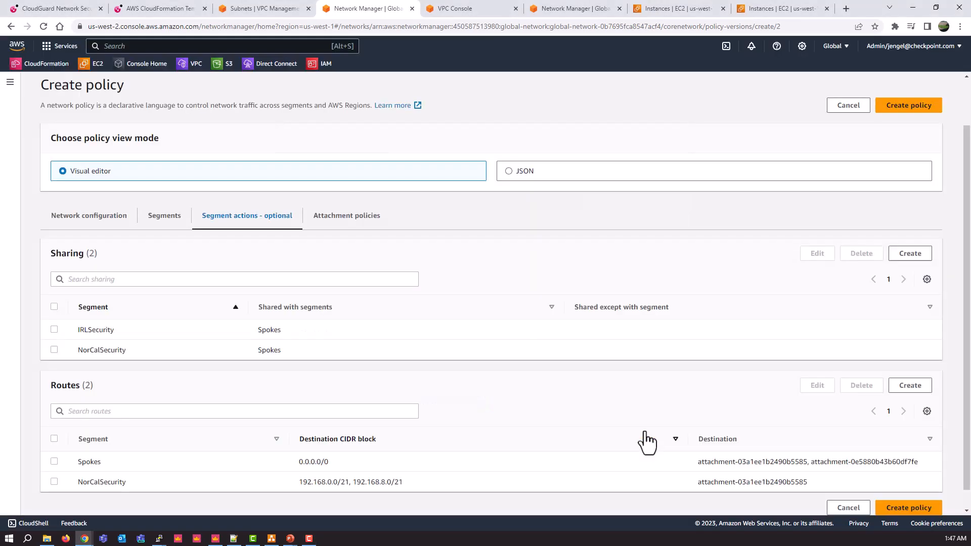
- Start a third segment route for IRLSecurity with destination CIDR blocks 172.16.0.0/21 and 172.16.8.0/21
scroll(534, 379, "down", 1)
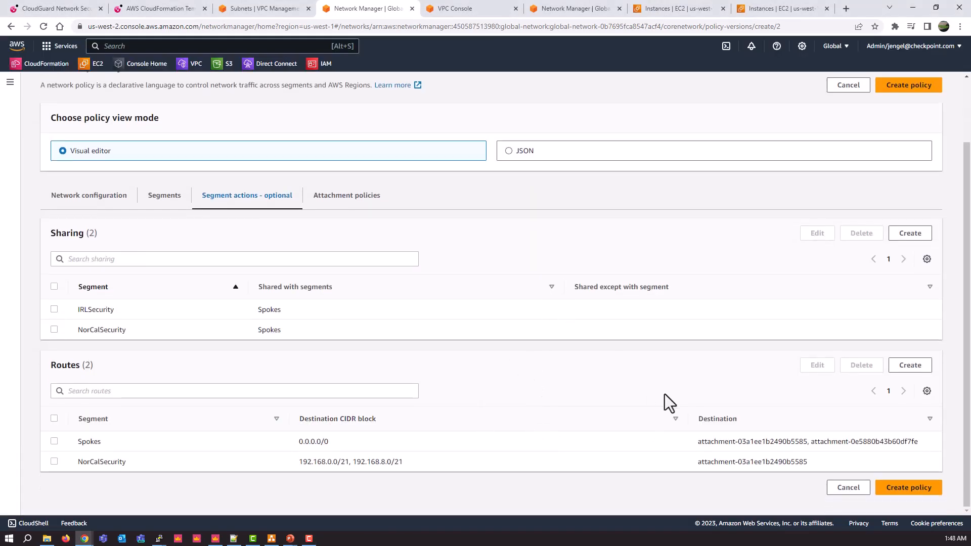
left_click(909, 366)
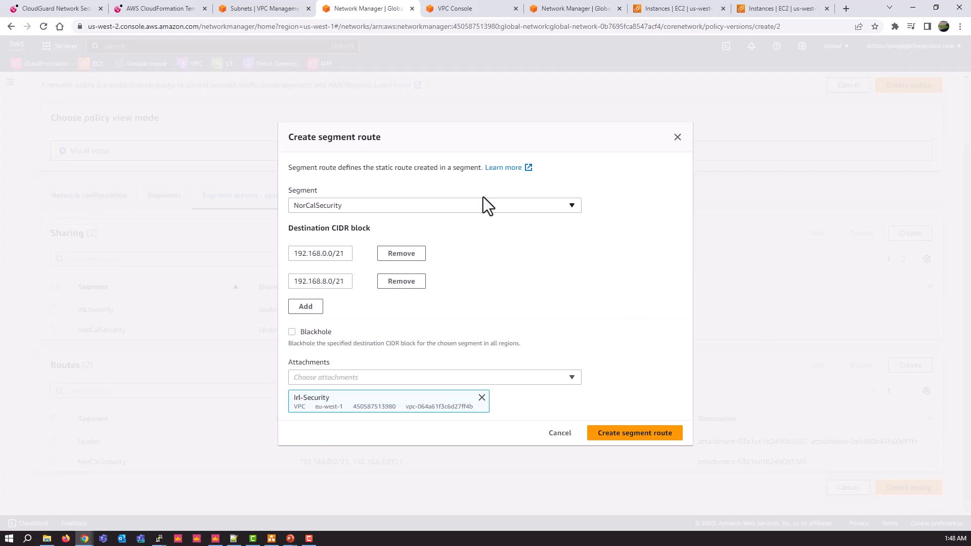
left_click(402, 206)
left_click(328, 252)
left_click_drag(320, 255, 276, 254)
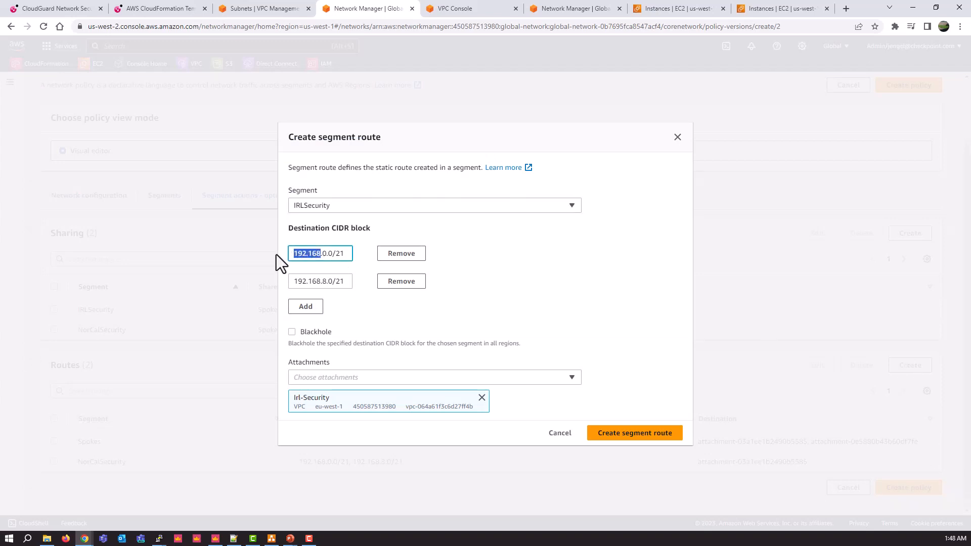
type("172.16")
left_click_drag(321, 281, 250, 287)
type("172.16")
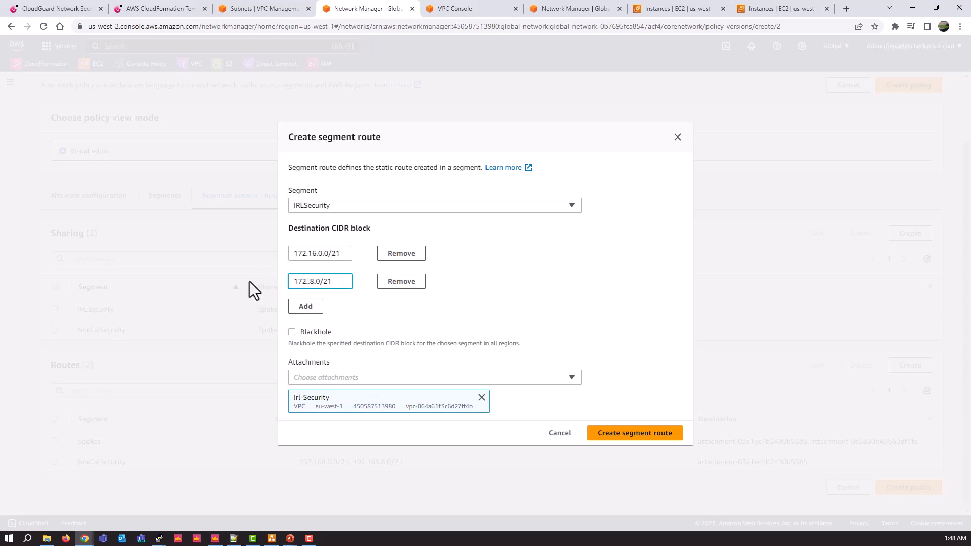
- Replace the Irl-Security attachment with NorCal-Security and create the IRLSecurity segment route
left_click(481, 397)
left_click(450, 385)
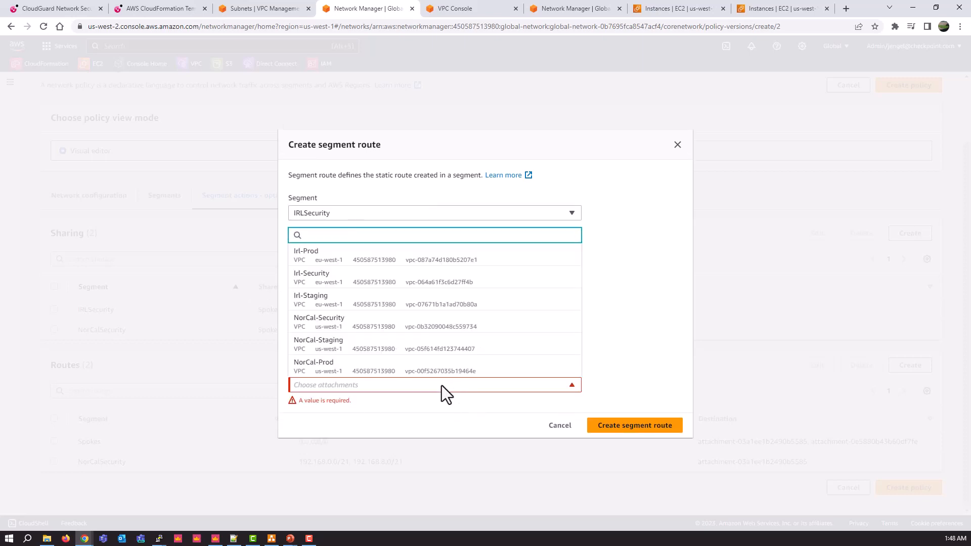
left_click(360, 326)
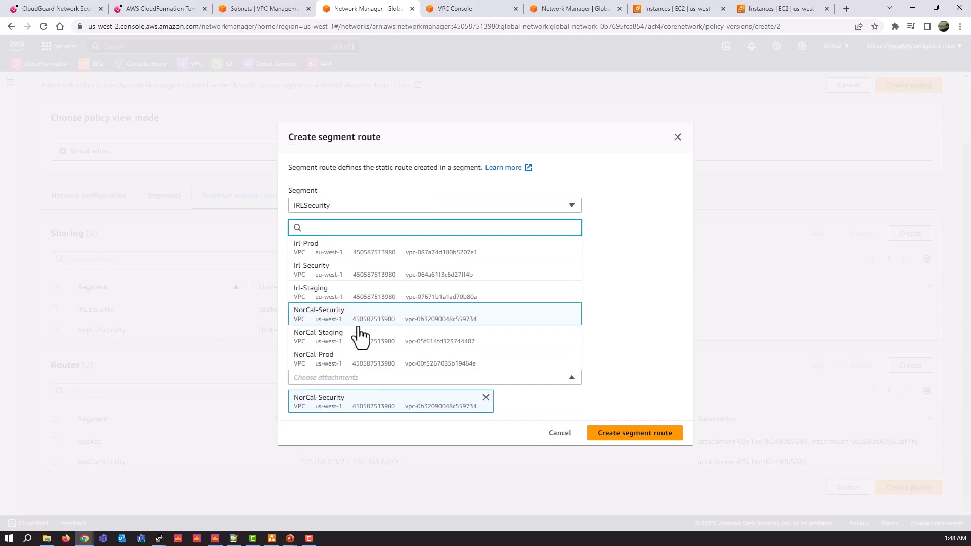
left_click(418, 431)
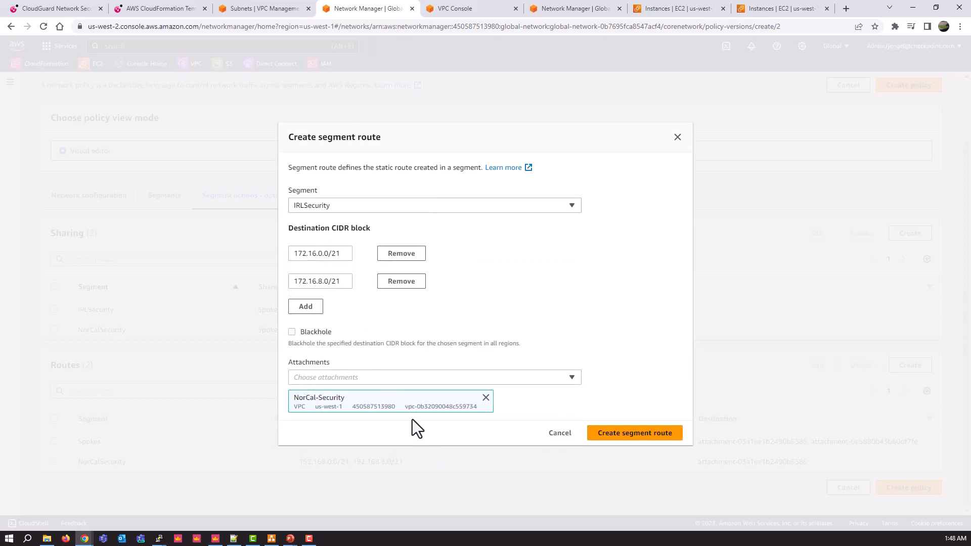
left_click(607, 436)
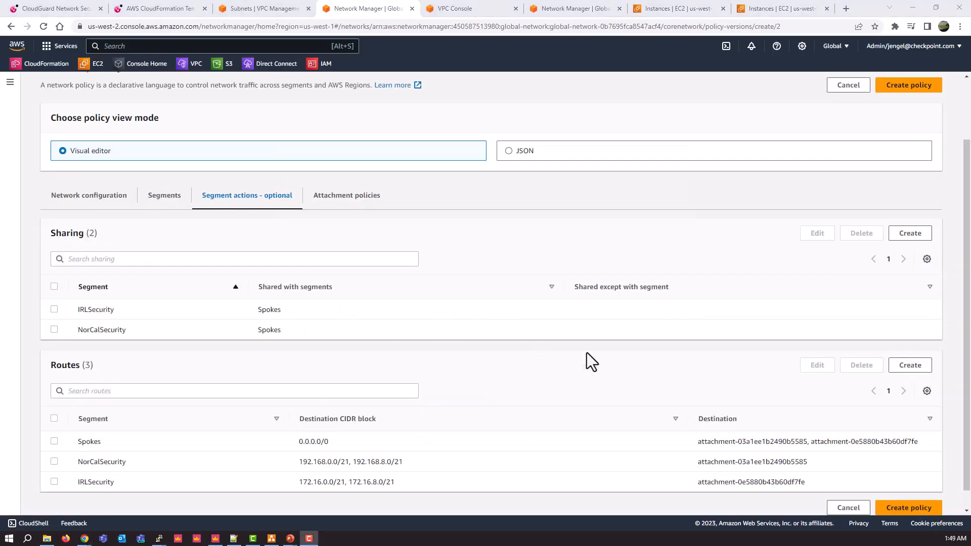
- Create the new core network policy version and apply its change set
left_click(910, 507)
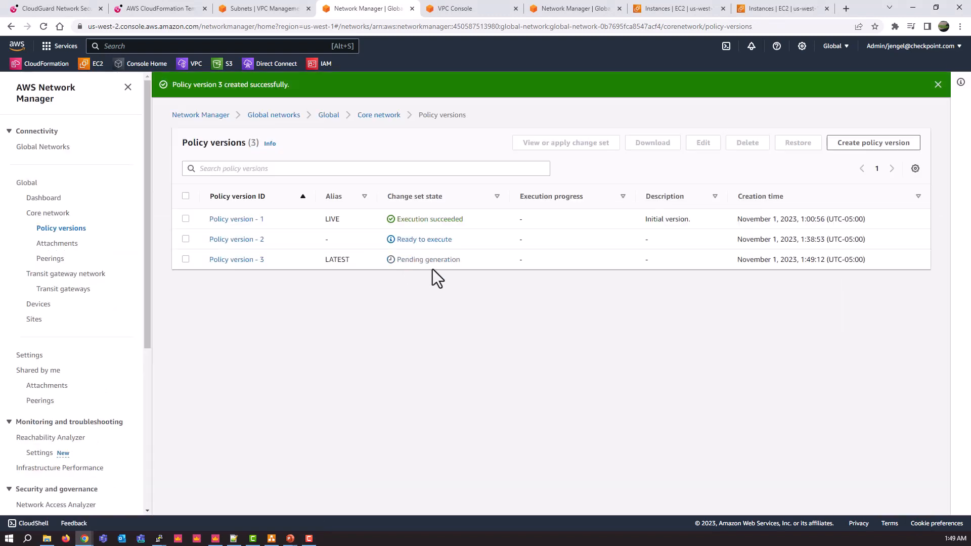
left_click(185, 259)
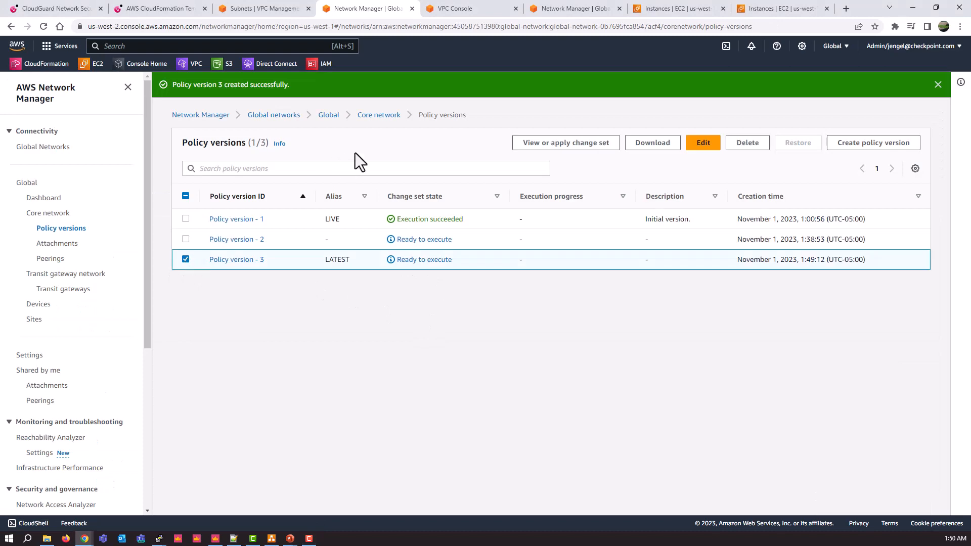
left_click(565, 147)
left_click(900, 146)
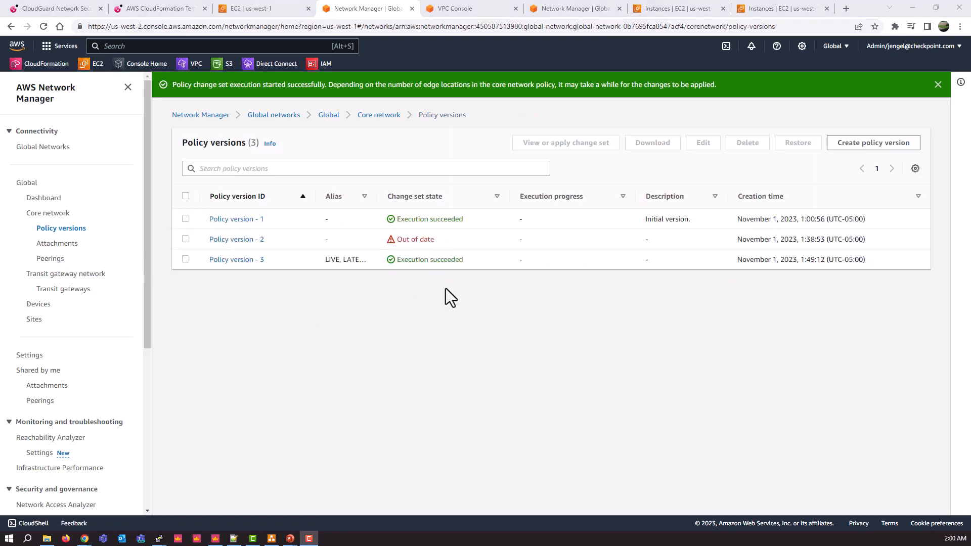
- Delete the out-of-date Policy version - 2 from the policy versions
left_click(186, 240)
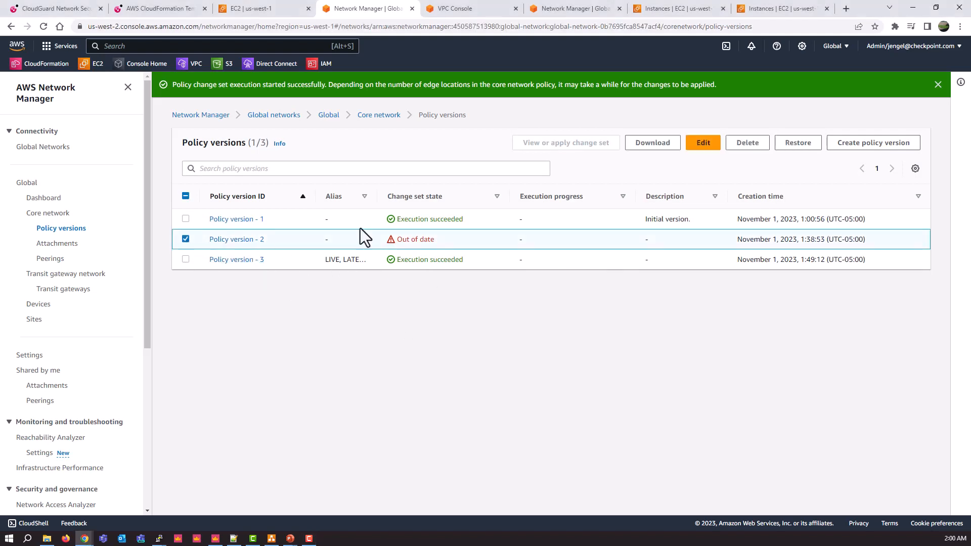
left_click(744, 146)
left_click(617, 311)
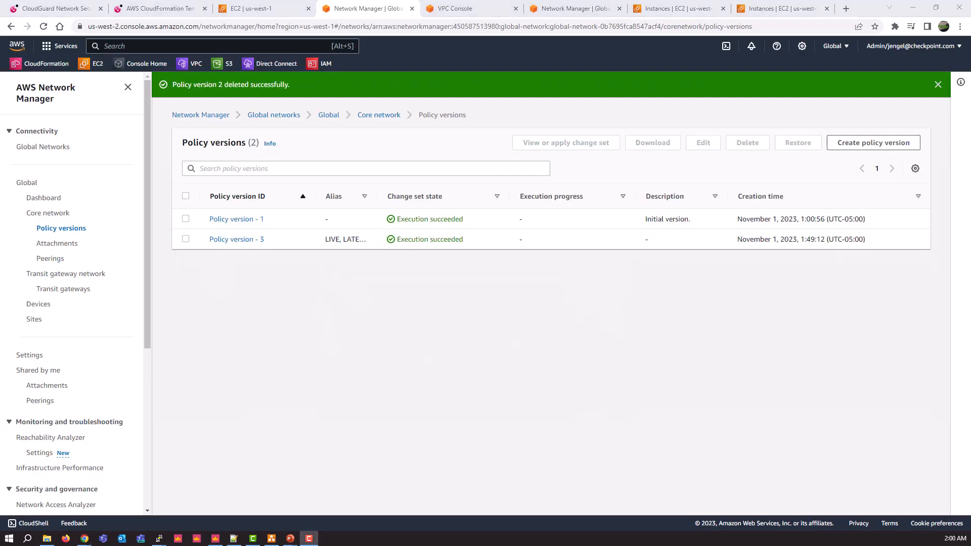
- Switch to the AWS Cloud WAN diagram in draw.io and examine the instances in the NorCal-Prod and NorCal-Staging VPCs
left_click_drag(1, 182, 742, 202)
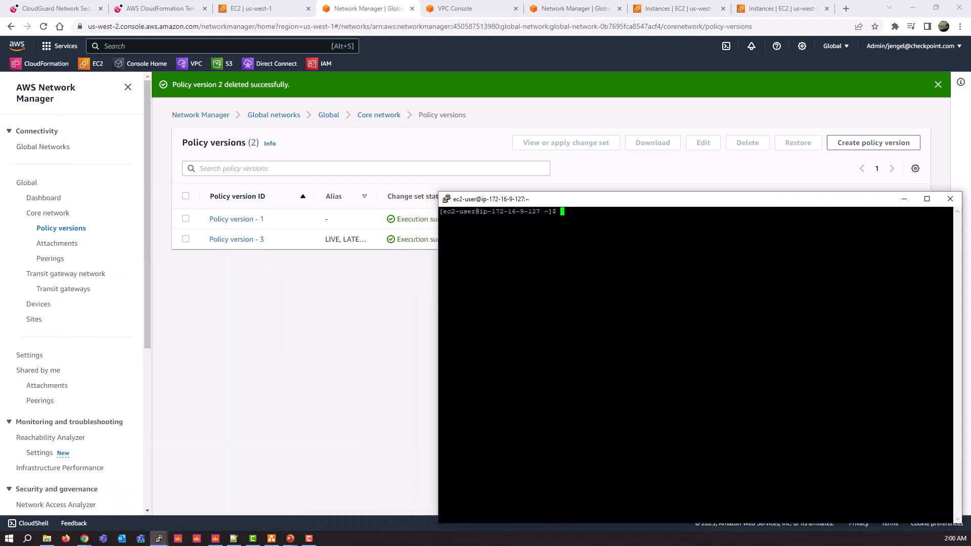
left_click_drag(2, 47, 345, 20)
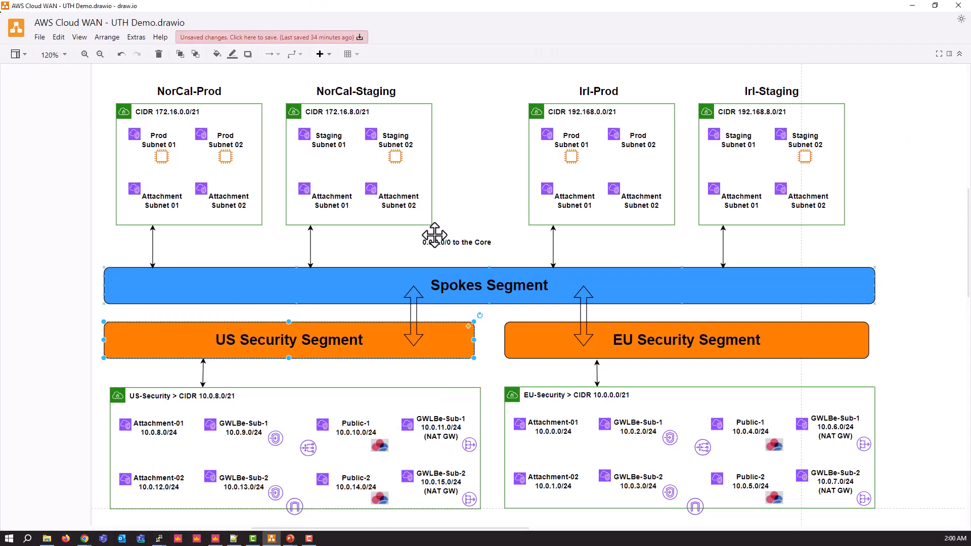
left_click(160, 149)
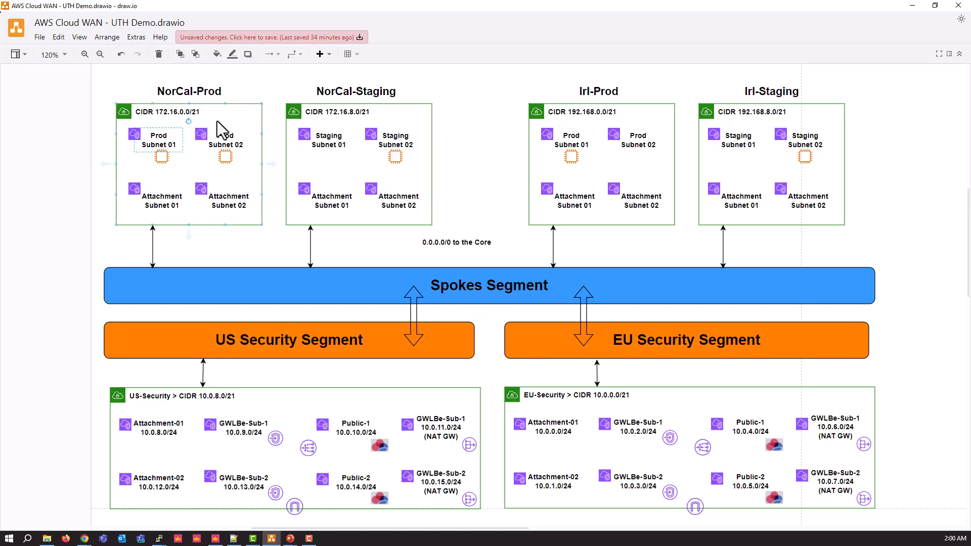
left_click(396, 158)
left_click(457, 170)
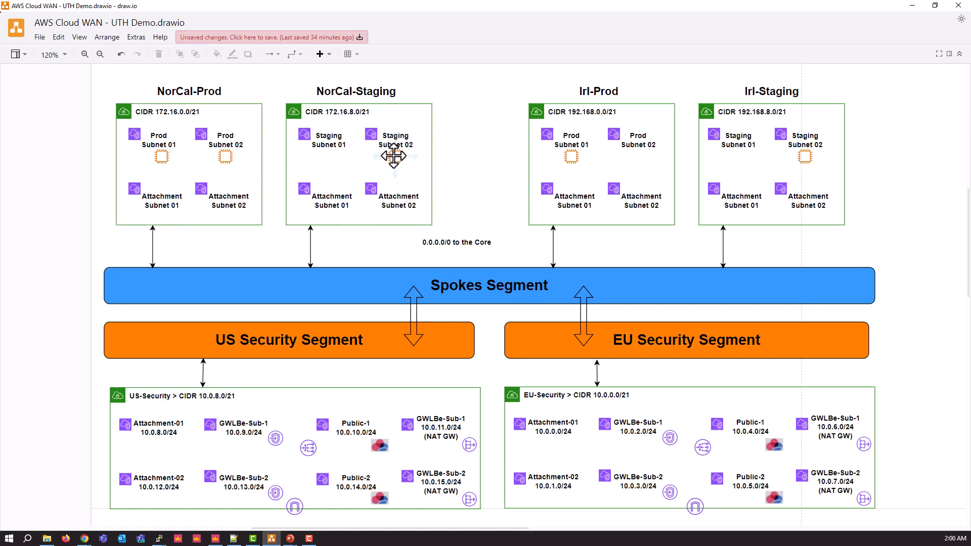
- Switch to the terminal session on 172.16.0.82 and ping the NorCal staging instance at 172.16.9.127
key("alt+Tab")
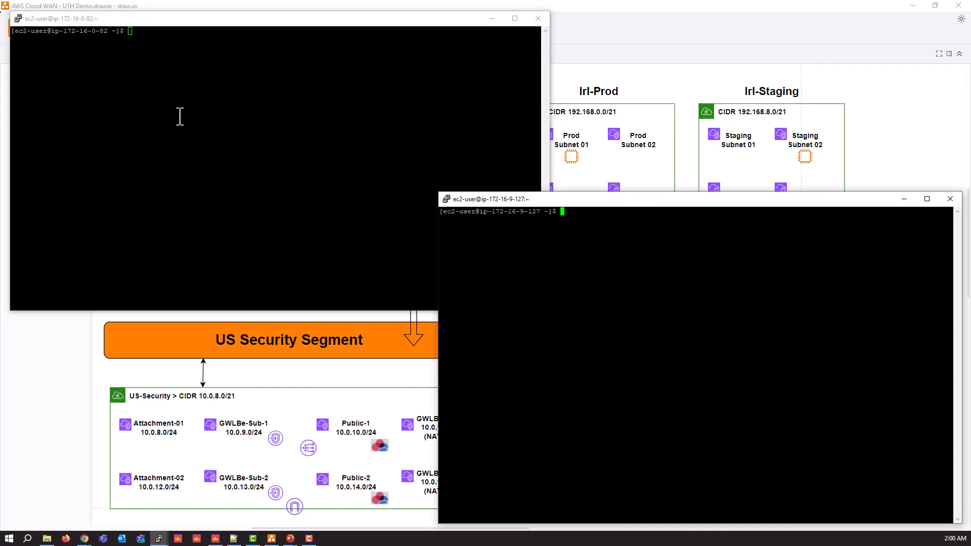
left_click(180, 116)
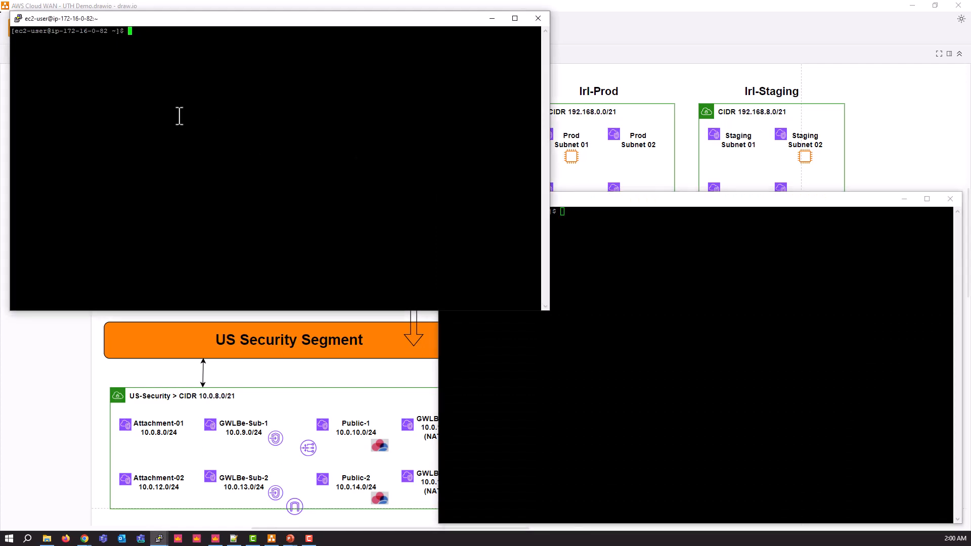
type("ping 172.1")
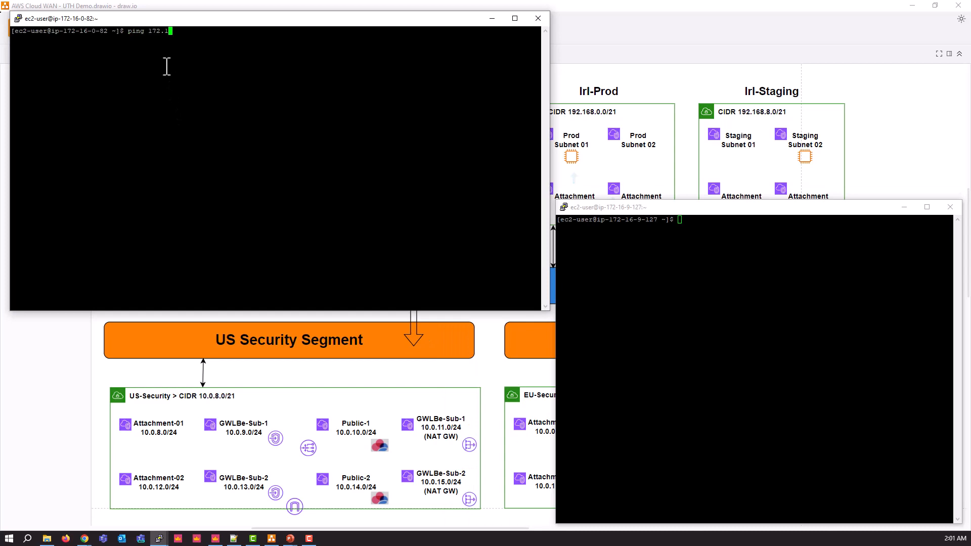
type("6.9.12")
type("7")
key("Return")
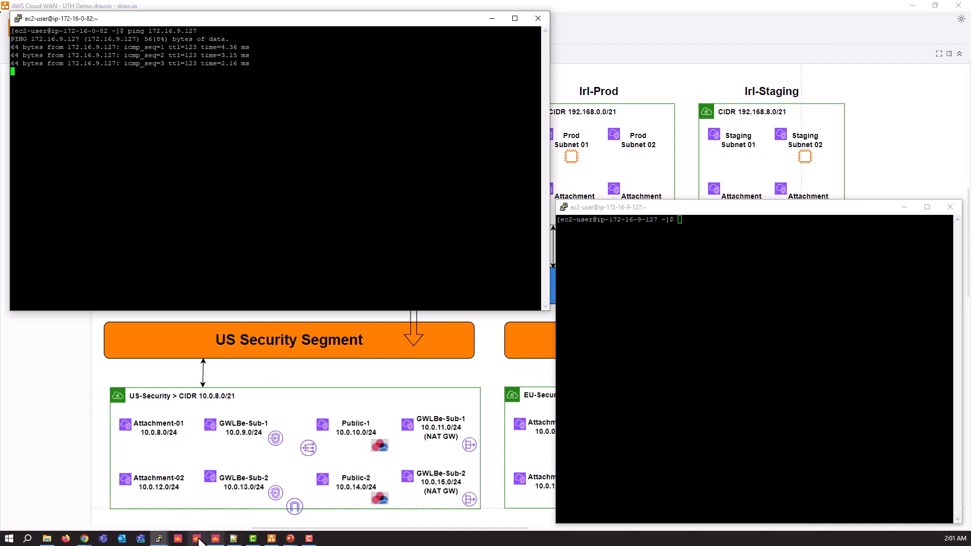
- Switch to the SmartConsole logs and widen the Source column to examine traffic from 172.16.0.82
left_click(215, 539)
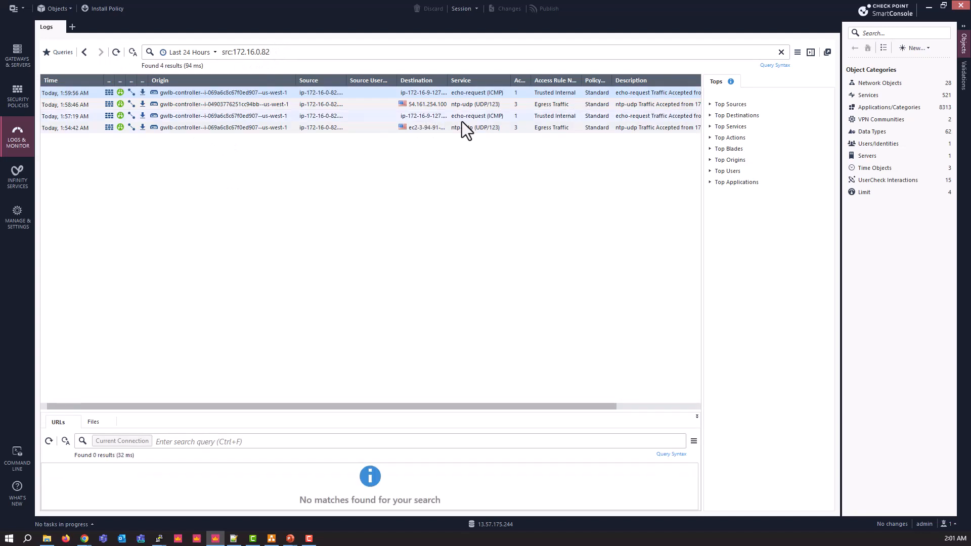
double_click(347, 84)
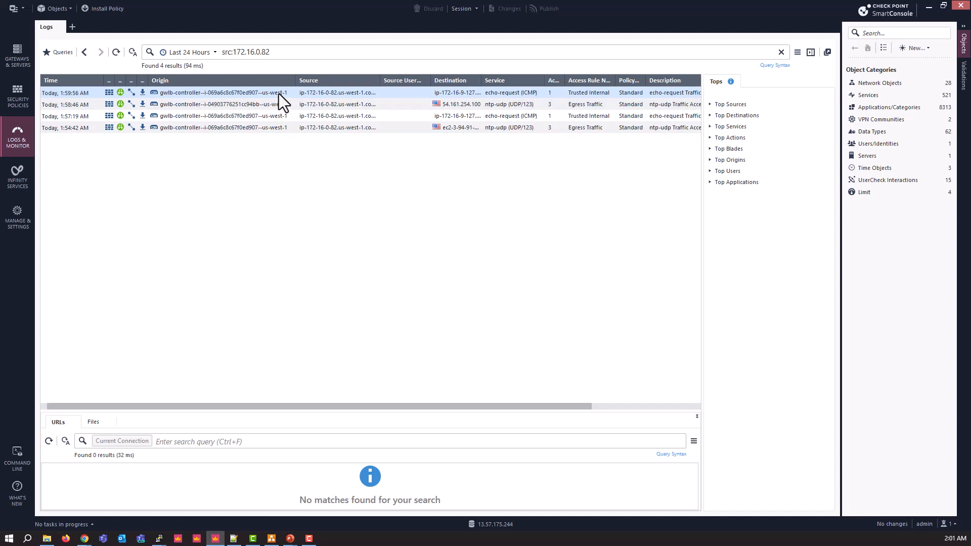
left_click_drag(295, 80, 301, 80)
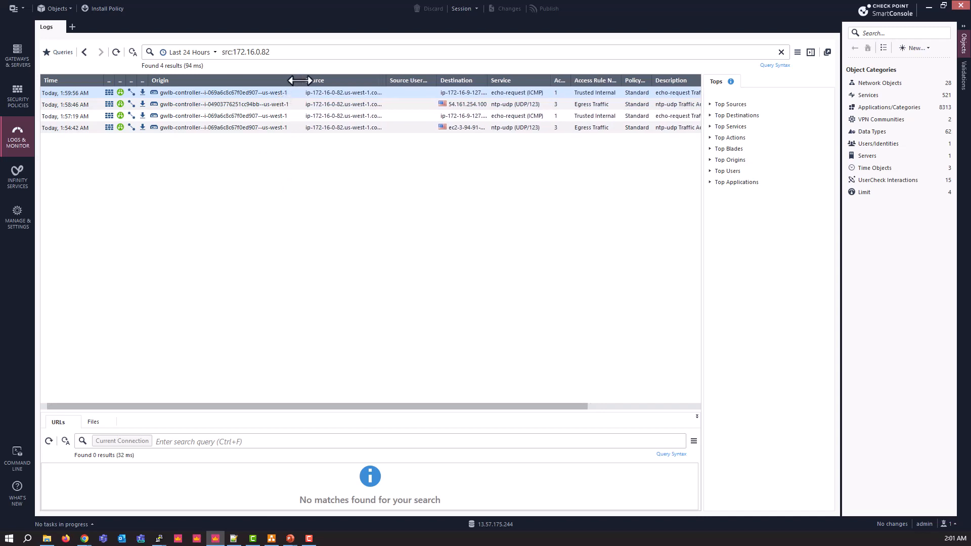
left_click_drag(387, 80, 470, 81)
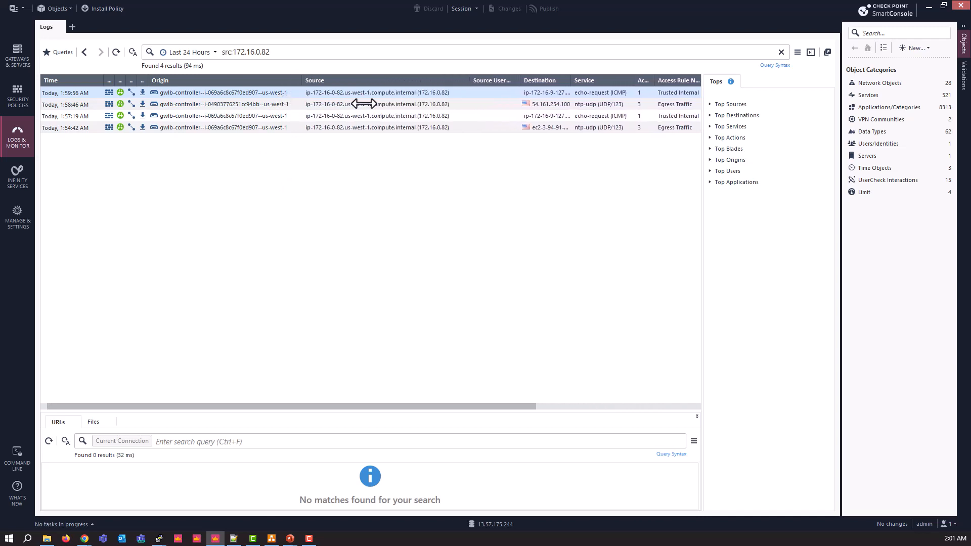
- Switch to the terminal session on 172.16.9.127, ping 172.16.0.82, and stop the ping after several replies
key("alt+Tab")
key("alt+Tab")
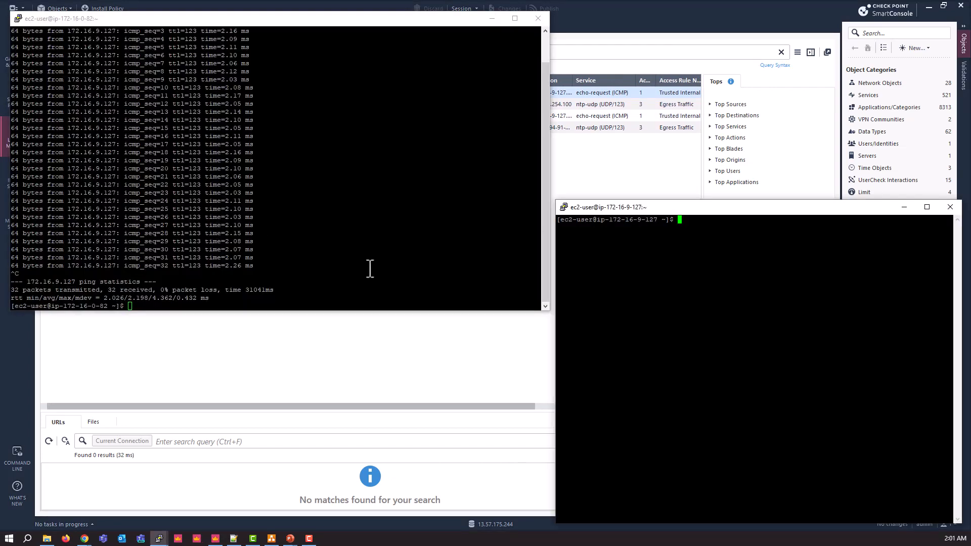
type("ping 172.16.0.82")
key("Return")
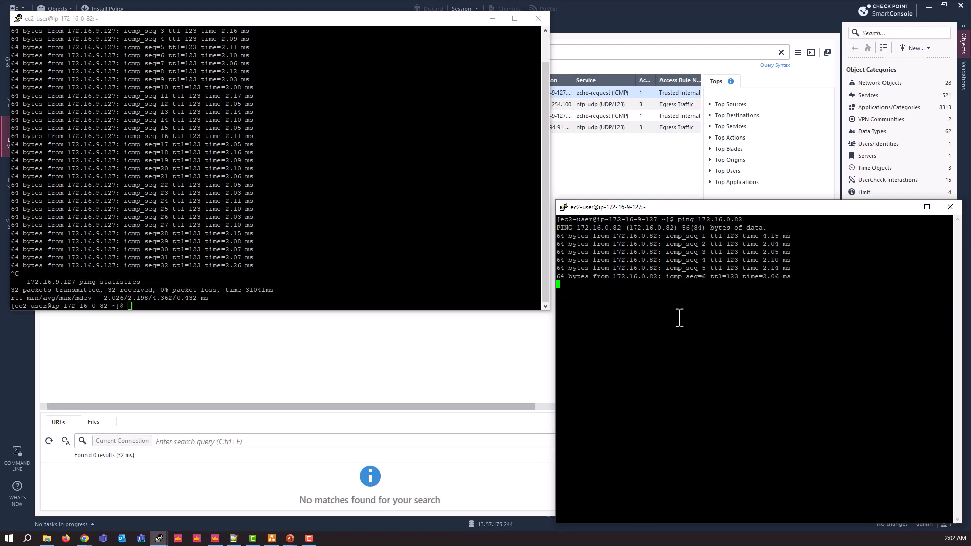
key("ctrl+c")
- Return to the SmartConsole logs and filter them by destination with the query dst:172.16.0.82
left_click(570, 167)
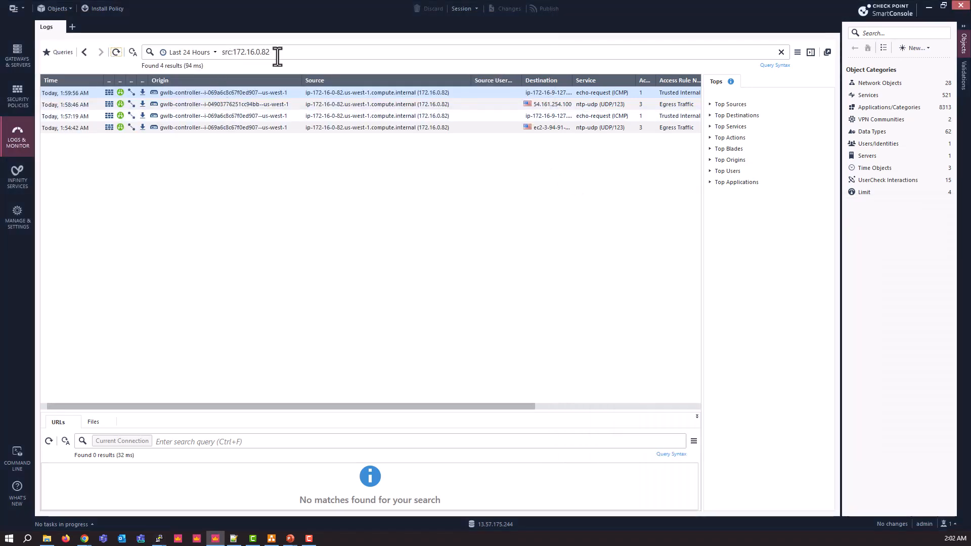
left_click(226, 52)
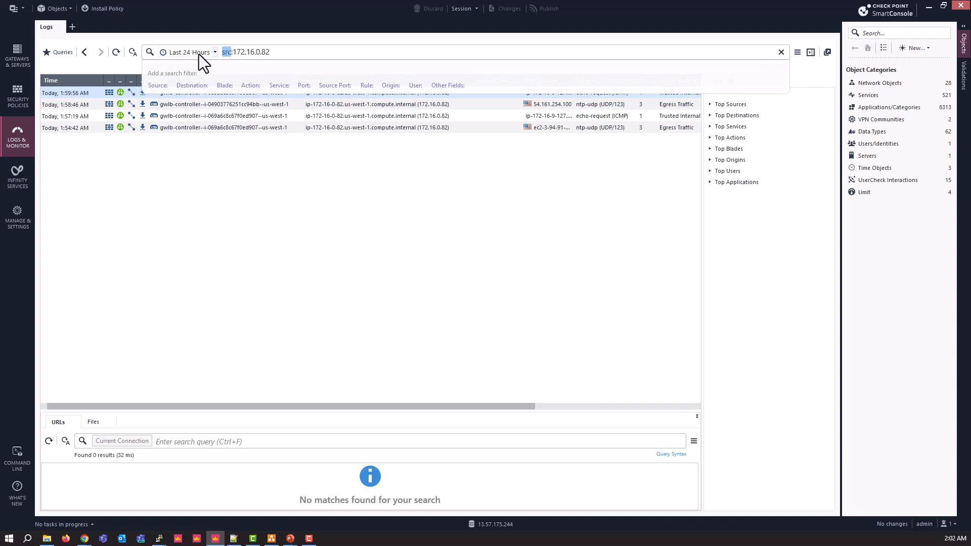
type("dst")
key("Return")
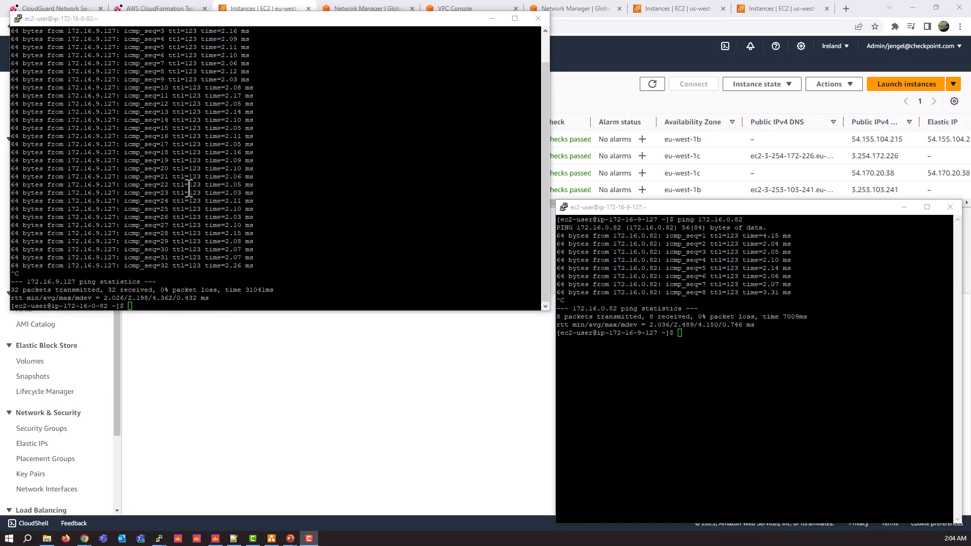
- Rerun the ping to 172.16.9.127 from the 172.16.0.82 terminal session and stop it after a few replies
left_click(186, 198)
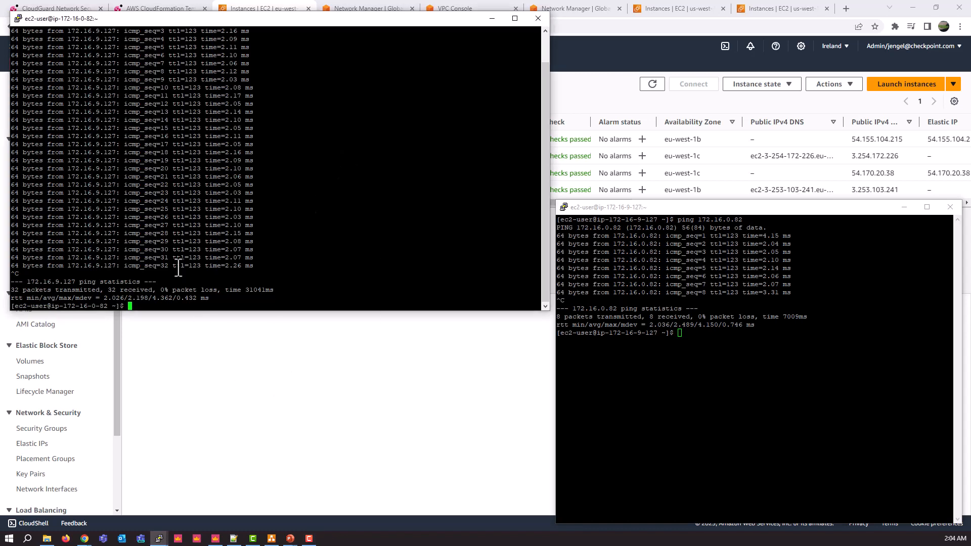
left_click_drag(117, 20, 116, 21)
key("Up")
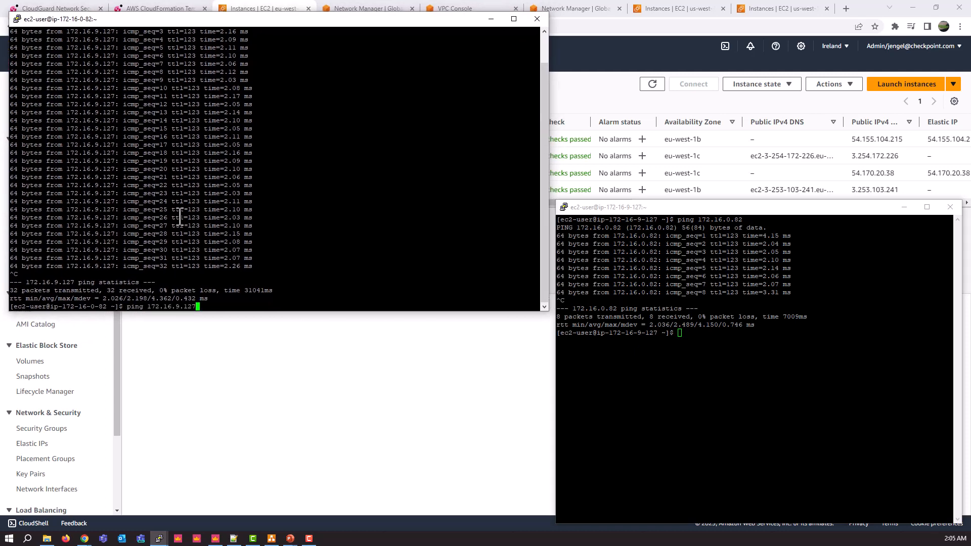
key("Return")
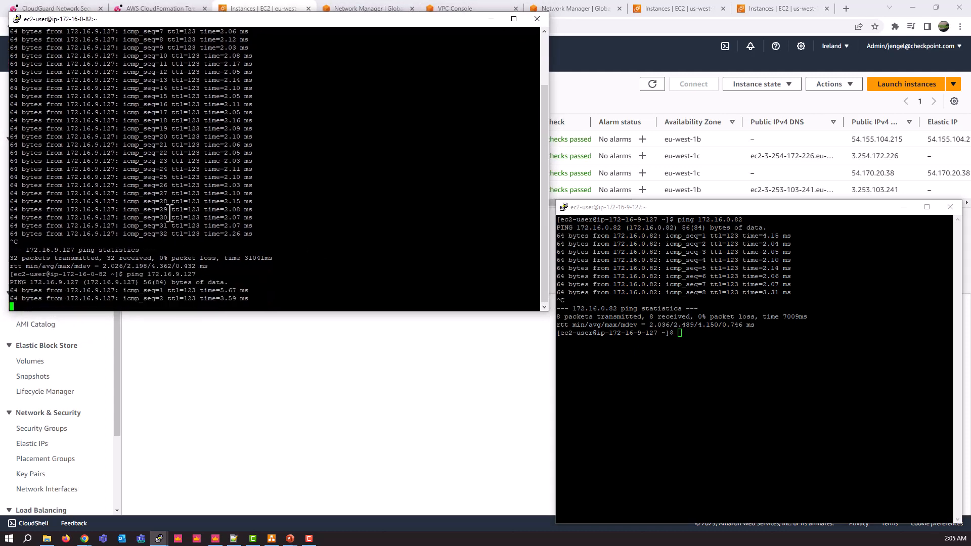
key("ctrl+c")
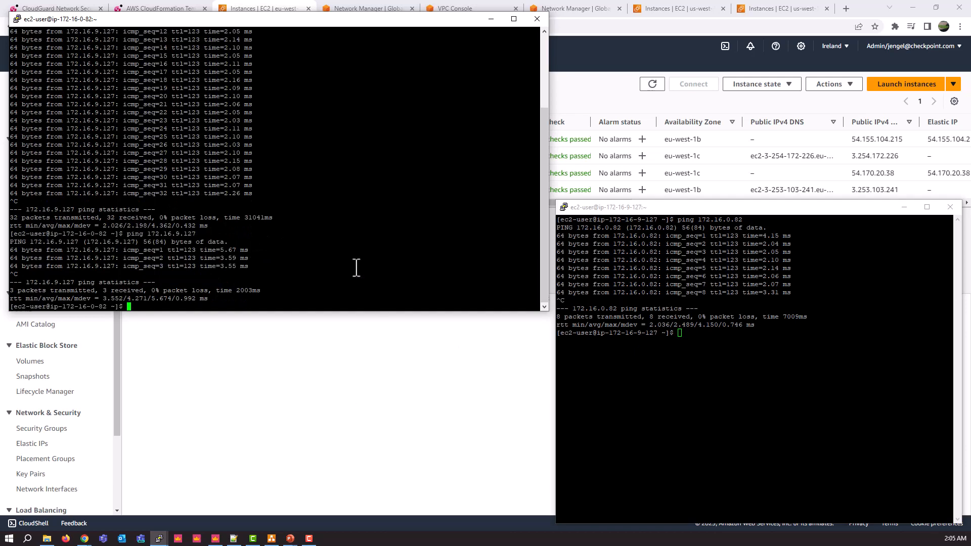
- In the Ireland EC2 instances list, copy the private IPv4 address of ec2-irl-prod-01 and return to the 172.16.0.82 terminal
left_click(375, 359)
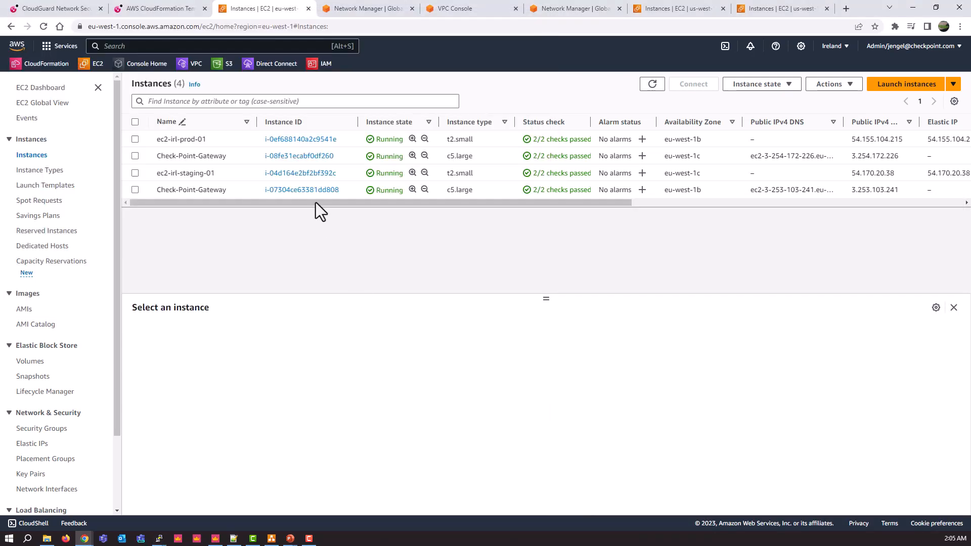
left_click(134, 140)
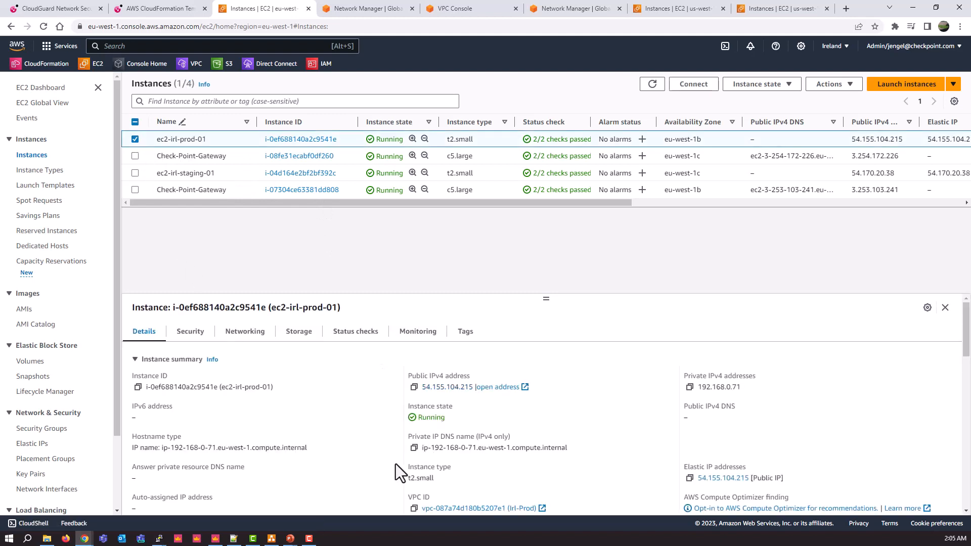
left_click(690, 389)
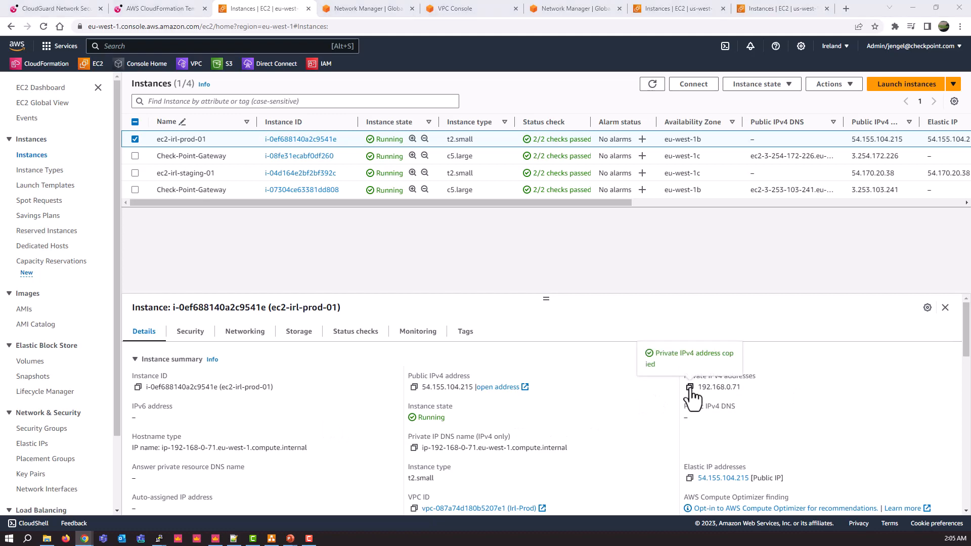
key("alt+Tab")
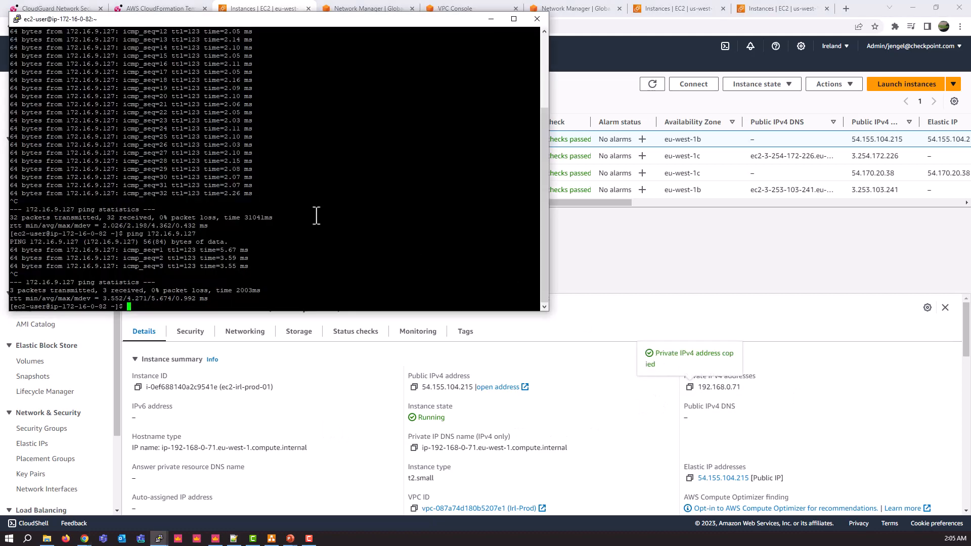
- Ping the Ireland production instance at 192.168.0.71 using the copied address, and stop the ping after several replies
right_click(316, 216)
key("Left")
key("Left")
key("Left")
key("Left")
key("Left")
key("Left")
key("Left")
key("Left")
key("Left")
key("Left")
key("Left")
key("Left")
type("ping")
key("Return")
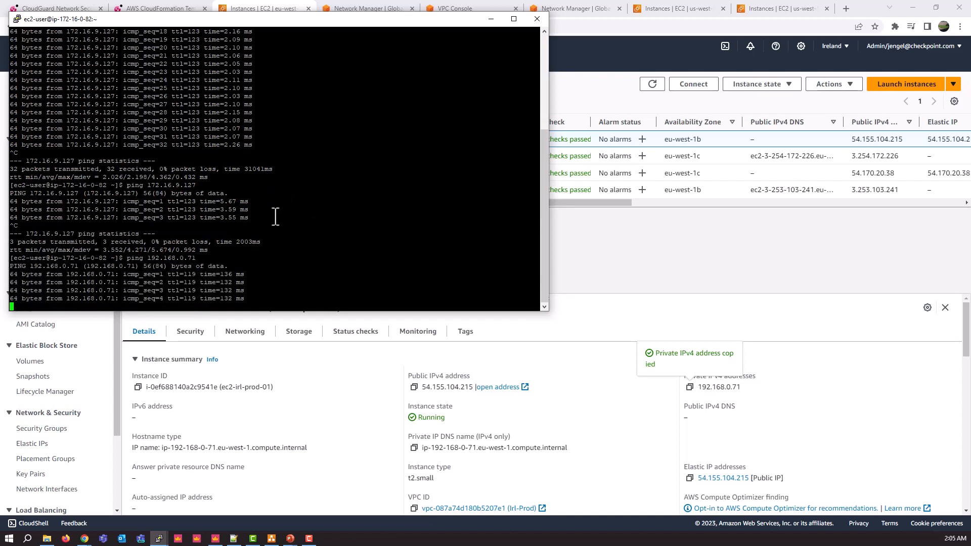
key("ctrl+c")
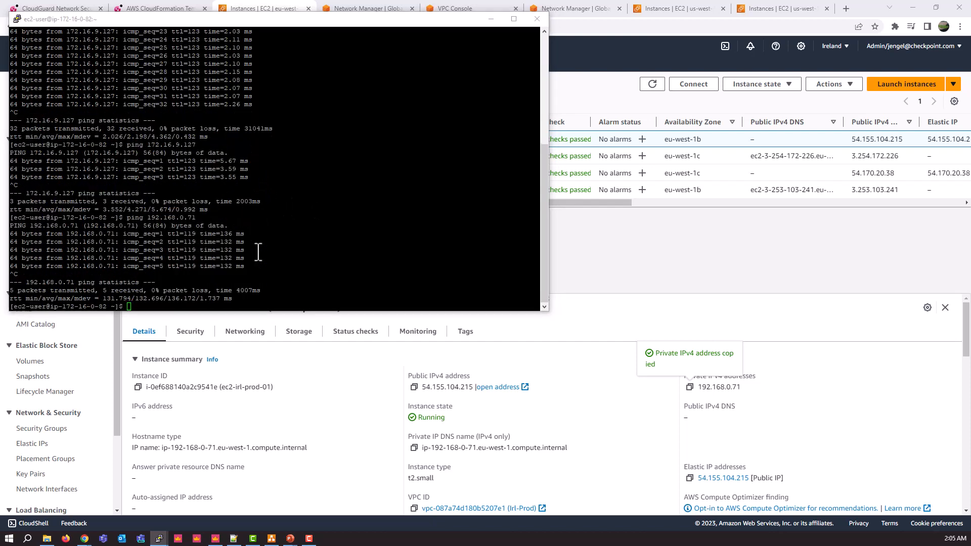
- Switch to the SmartConsole logs and filter them by source with the query src:172.16.0.82
key("alt+Tab")
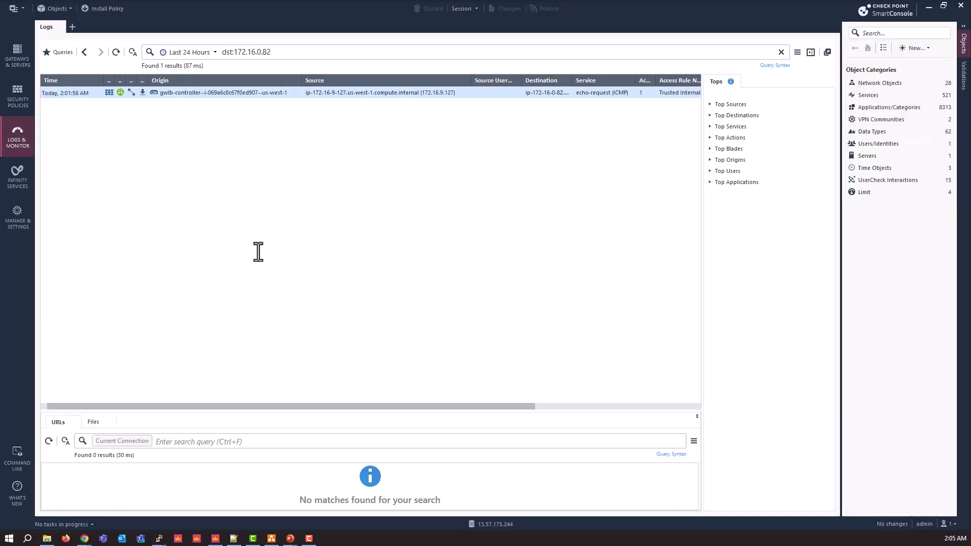
double_click(227, 52)
type("src")
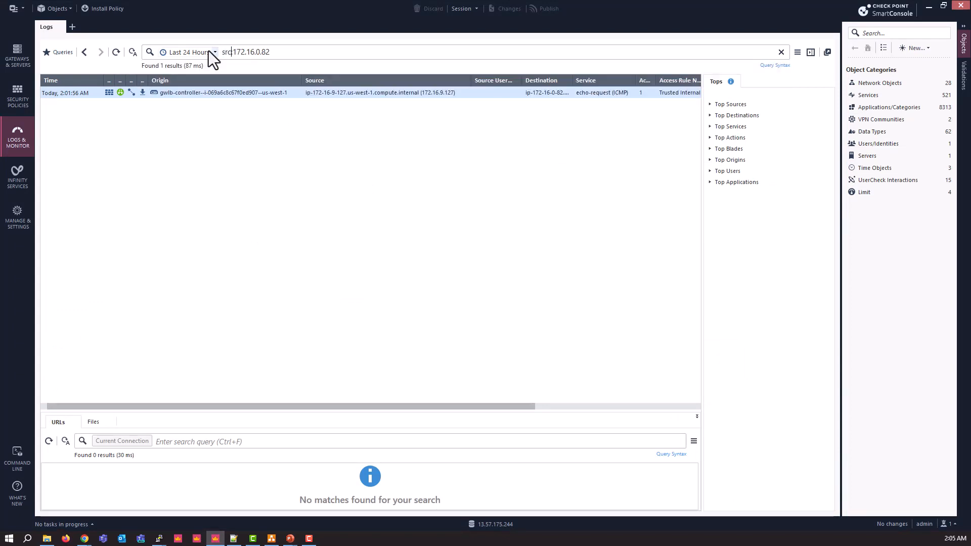
key("Return")
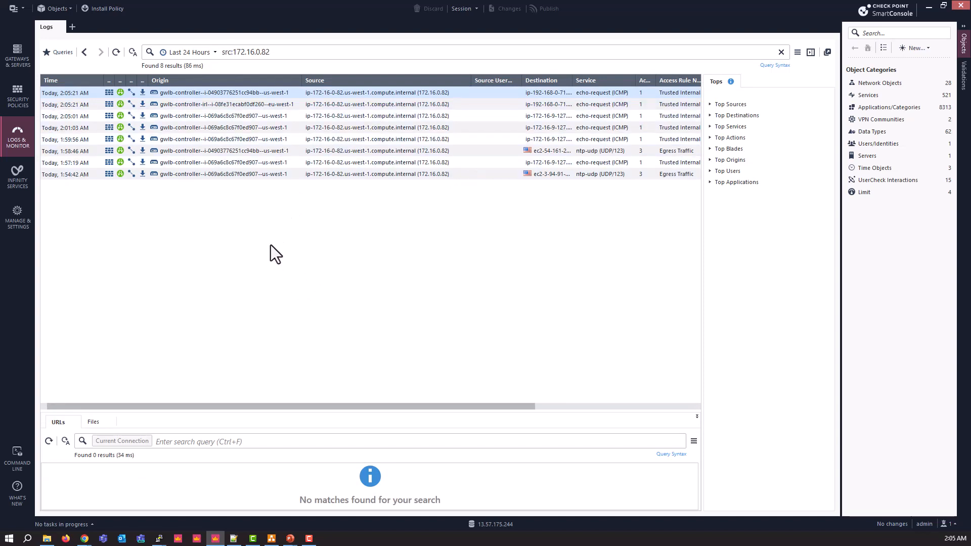
- Widen the Destination column and compare the origin gateways of the latest echo-request log entries for the same-region and cross-region pings
left_click(241, 116)
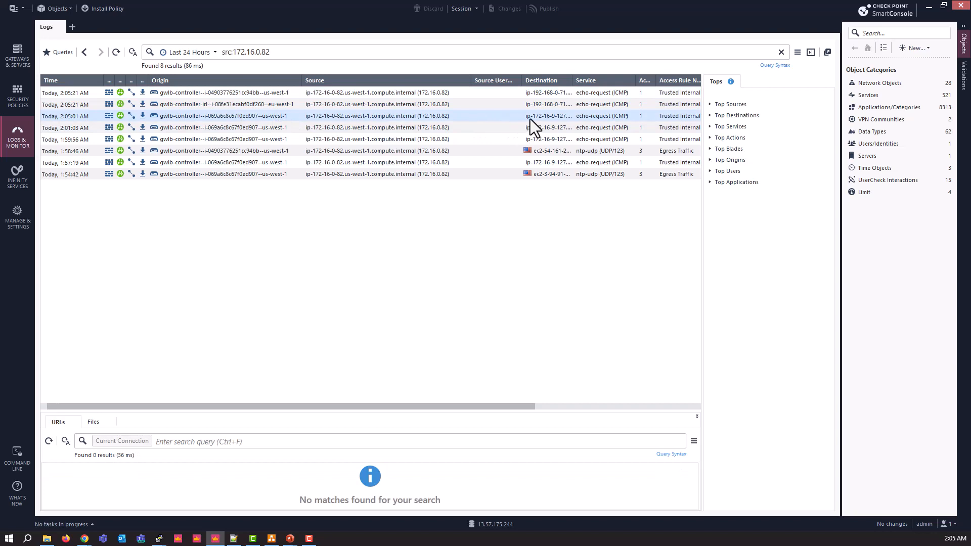
left_click(286, 106)
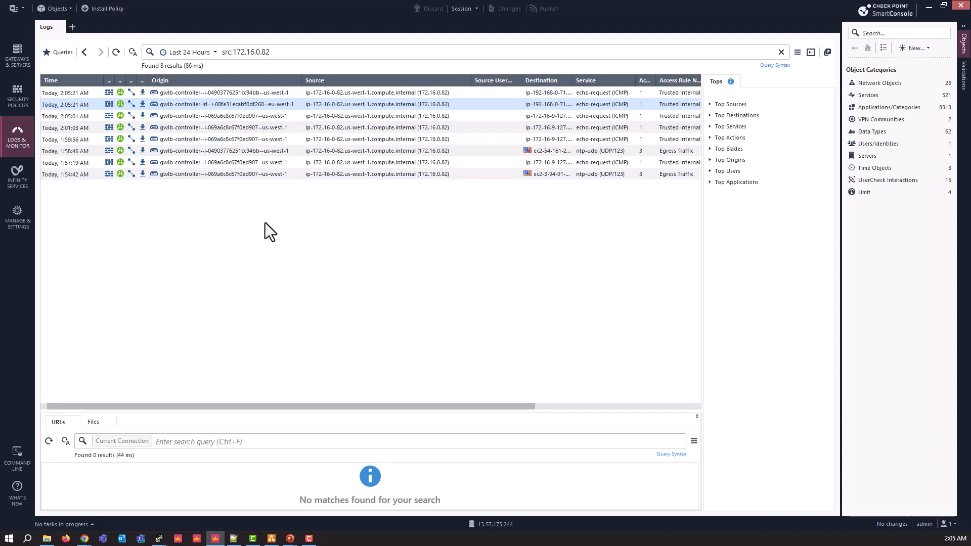
left_click_drag(574, 80, 591, 80)
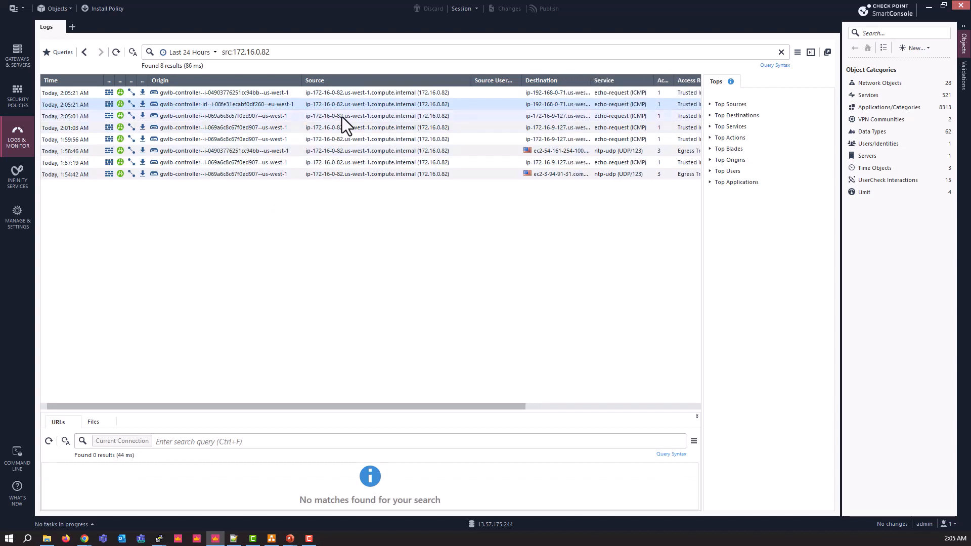
left_click(265, 94)
left_click(267, 104)
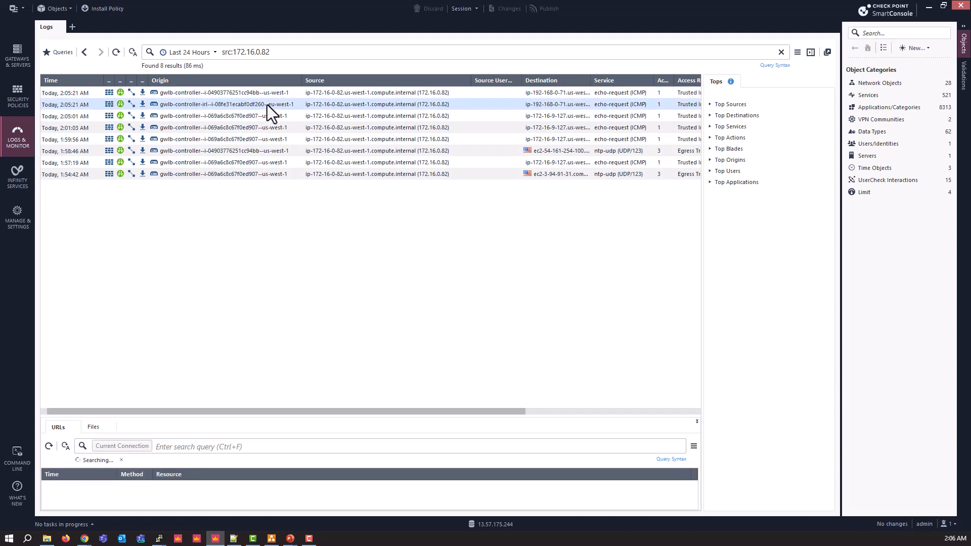